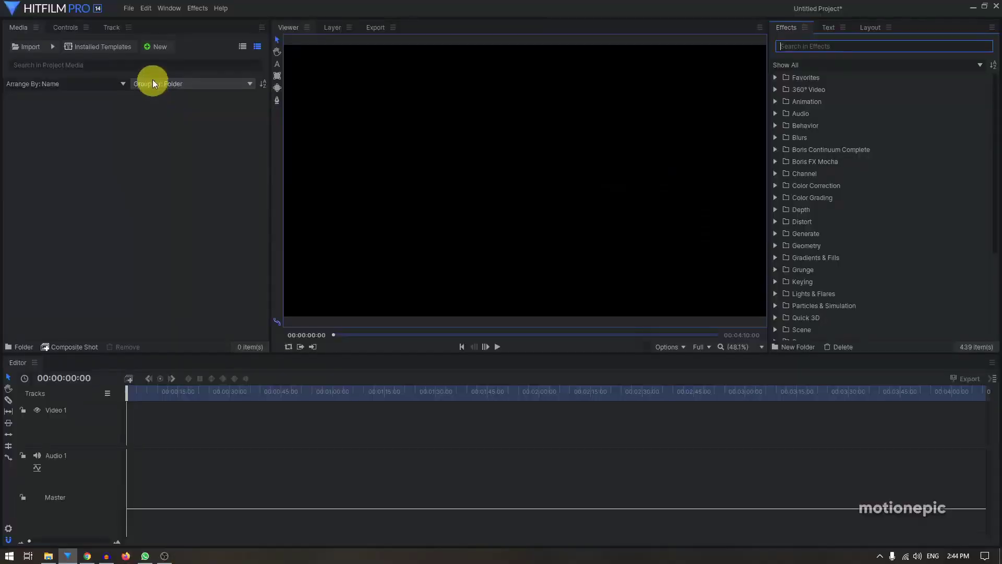
Step: Create a 1080p Full HD composite shot at 30 fps named main with a 5-second duration
left_click(157, 48)
left_click(166, 56)
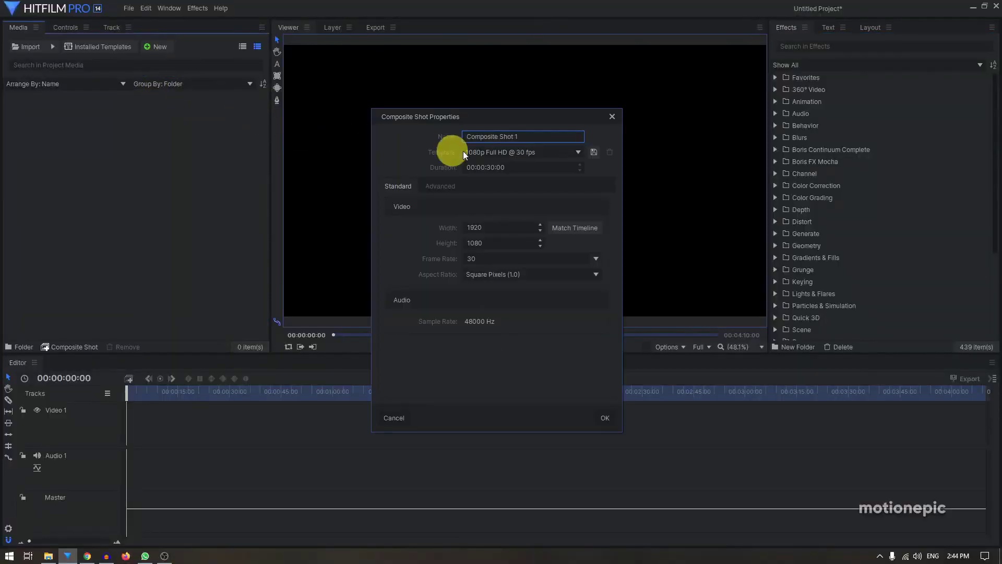
key("ctrl+a")
type("ma")
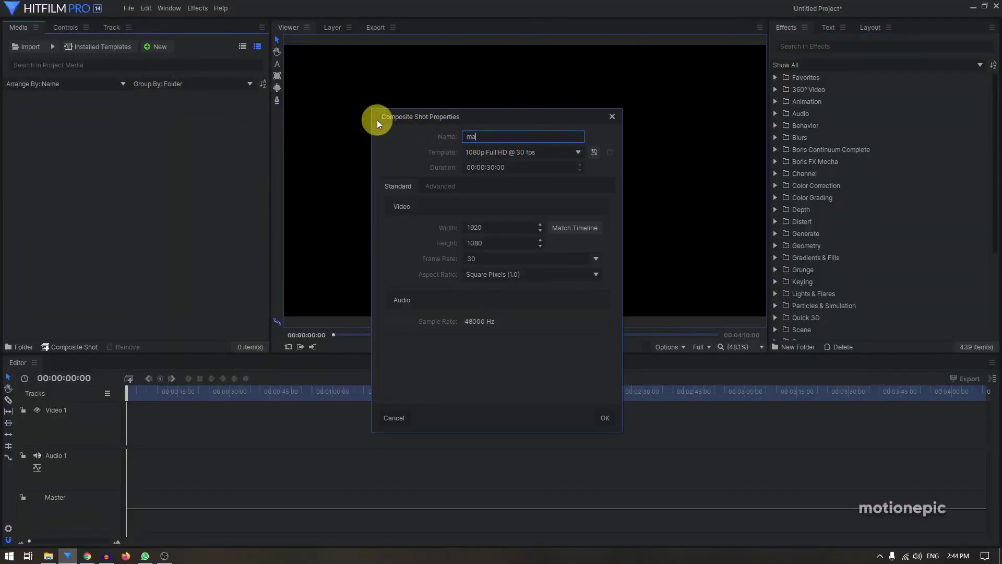
type("in")
left_click(490, 167)
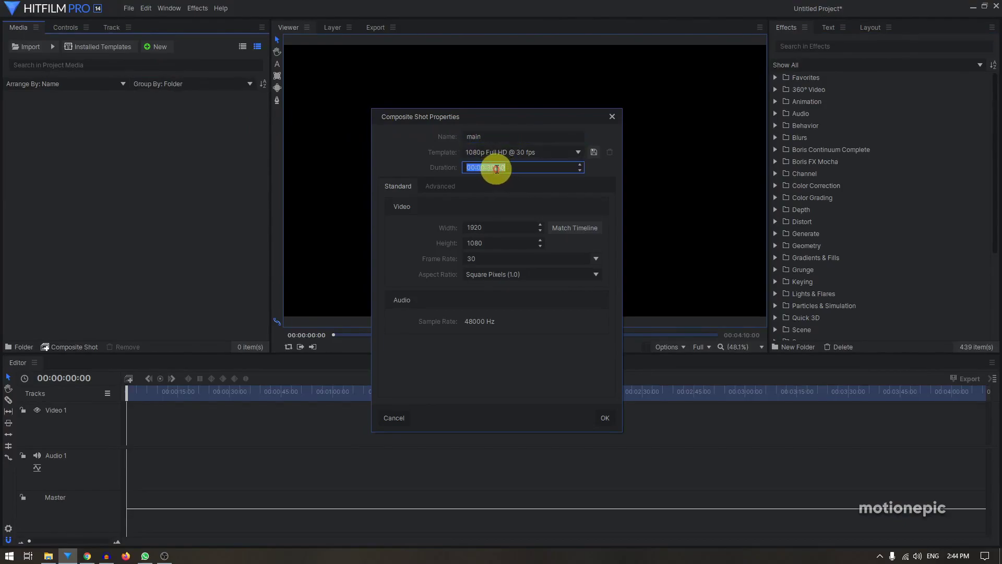
left_click(488, 167)
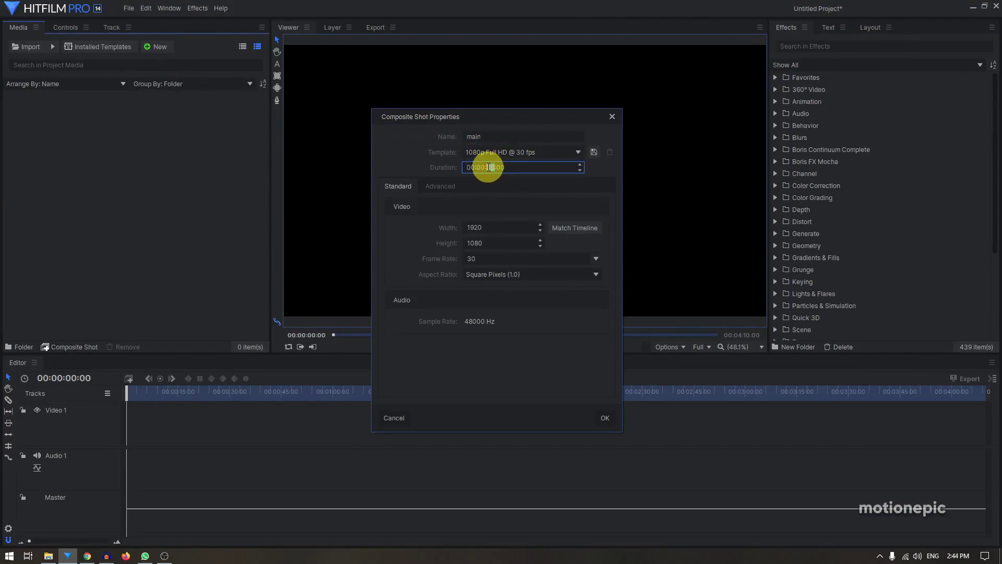
type("05")
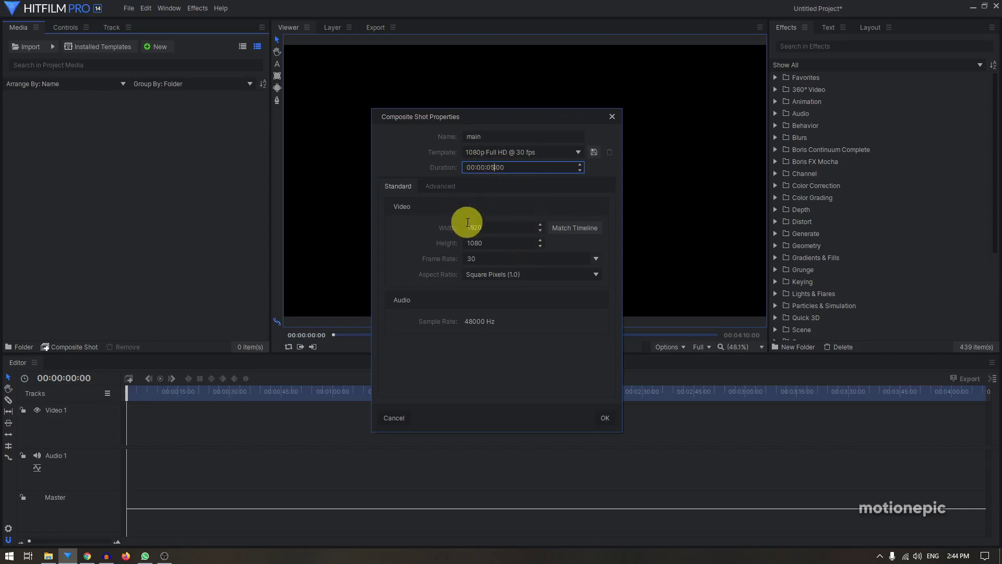
left_click(603, 416)
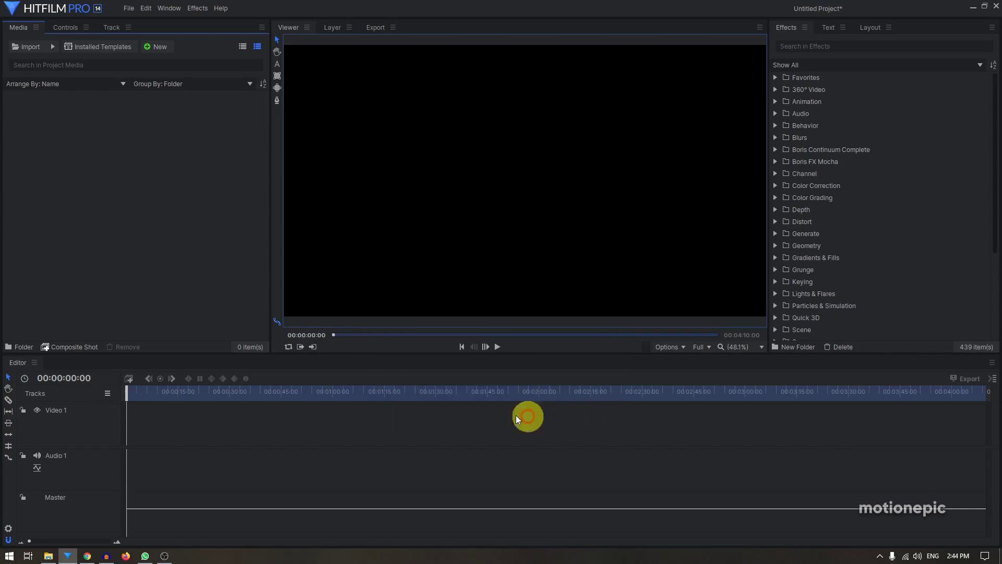
Step: Create a second 5-second 1080p composite shot named image-01
left_click(151, 47)
left_click(165, 56)
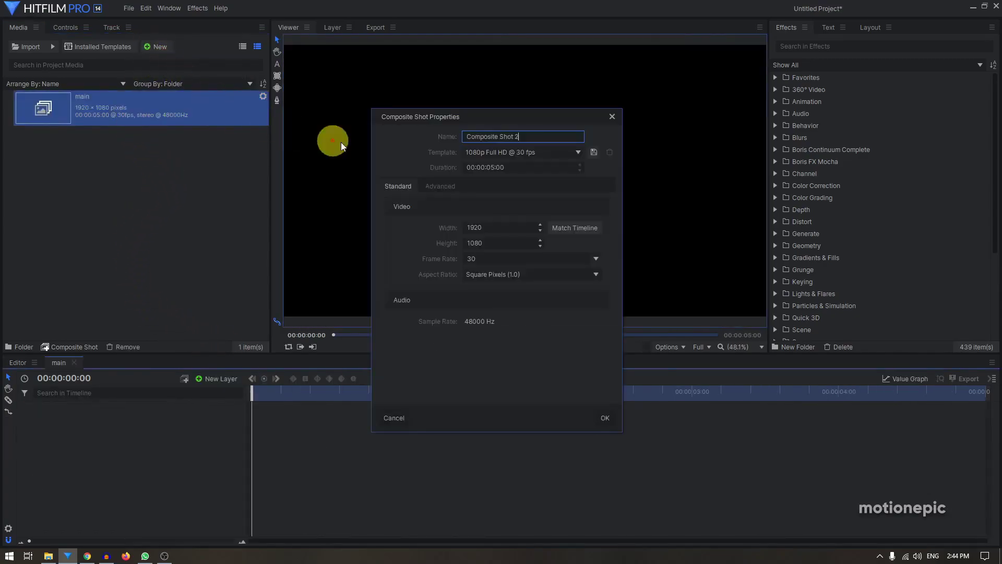
triple_click(525, 137)
type("ima")
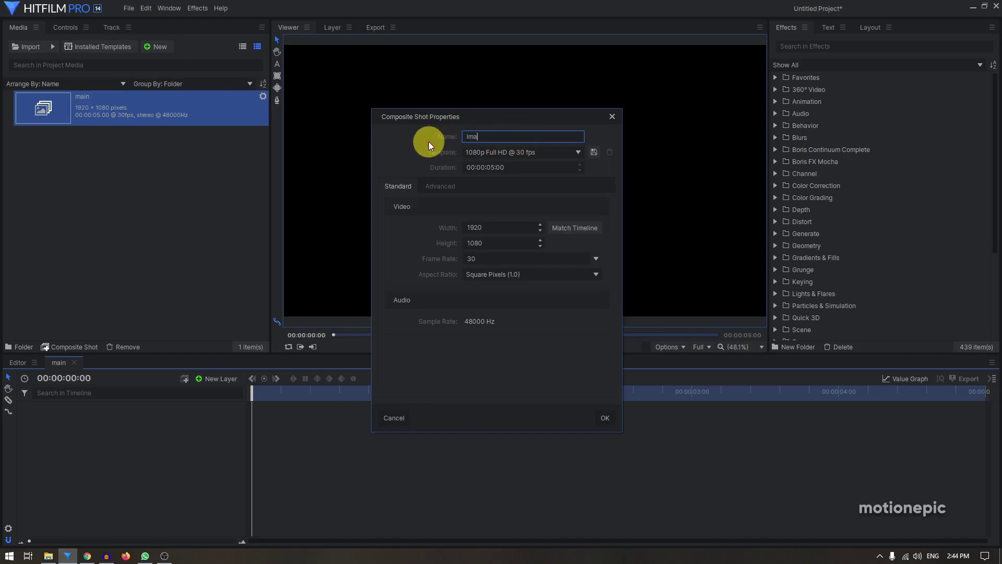
type("ge-01")
left_click(606, 420)
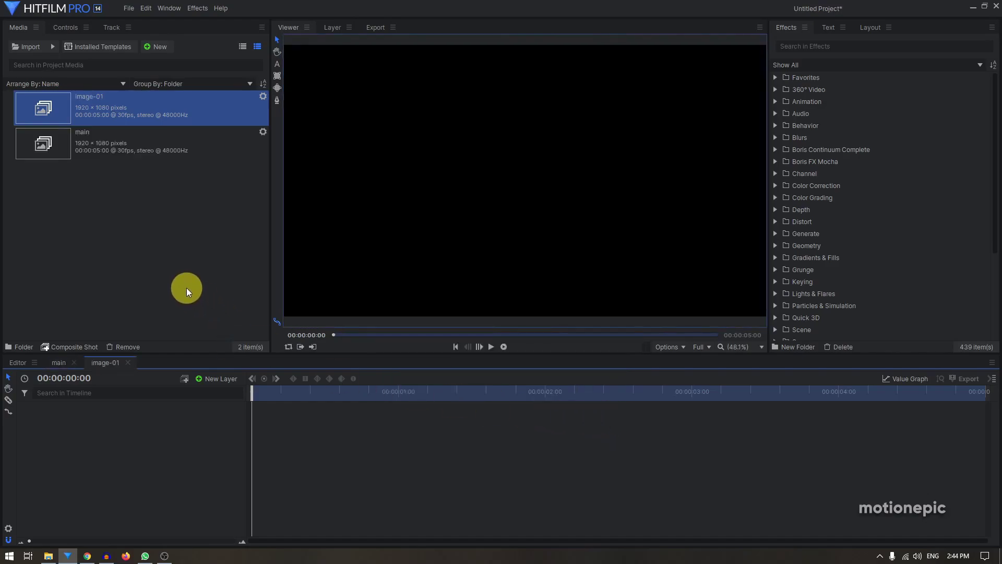
Step: Create a third 5-second 1080p composite shot named bg
left_click(162, 46)
left_click(164, 57)
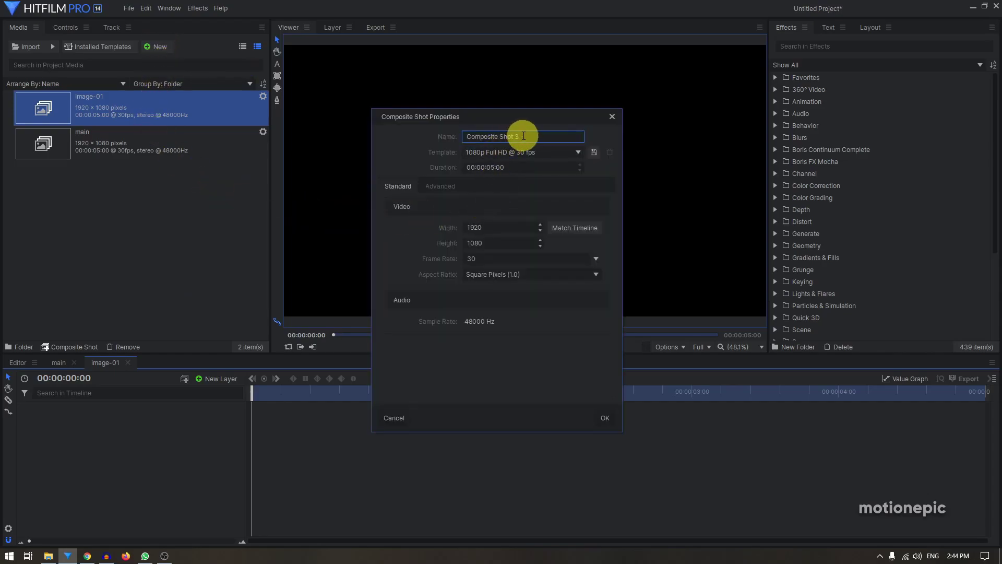
left_click_drag(524, 136, 408, 126)
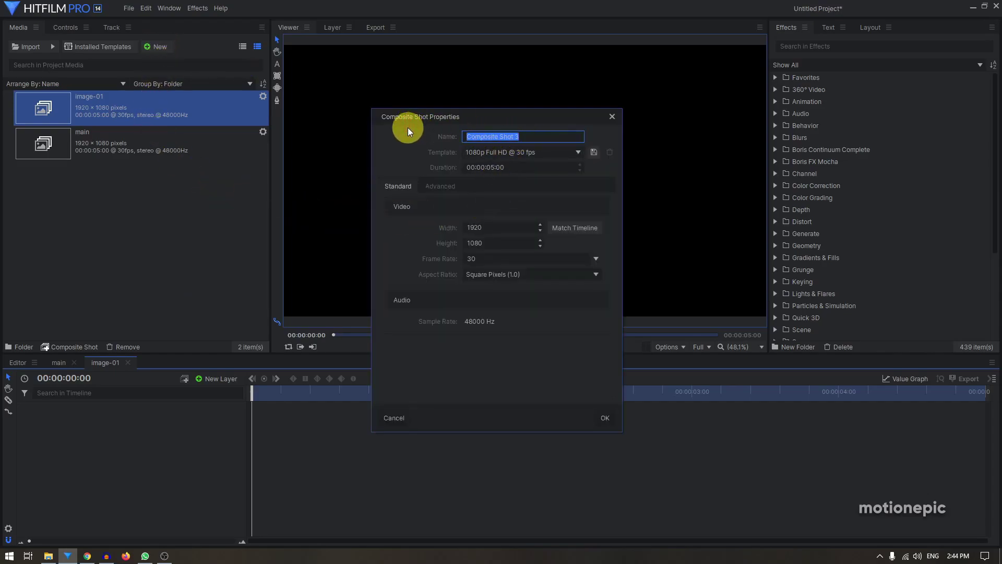
type("bg")
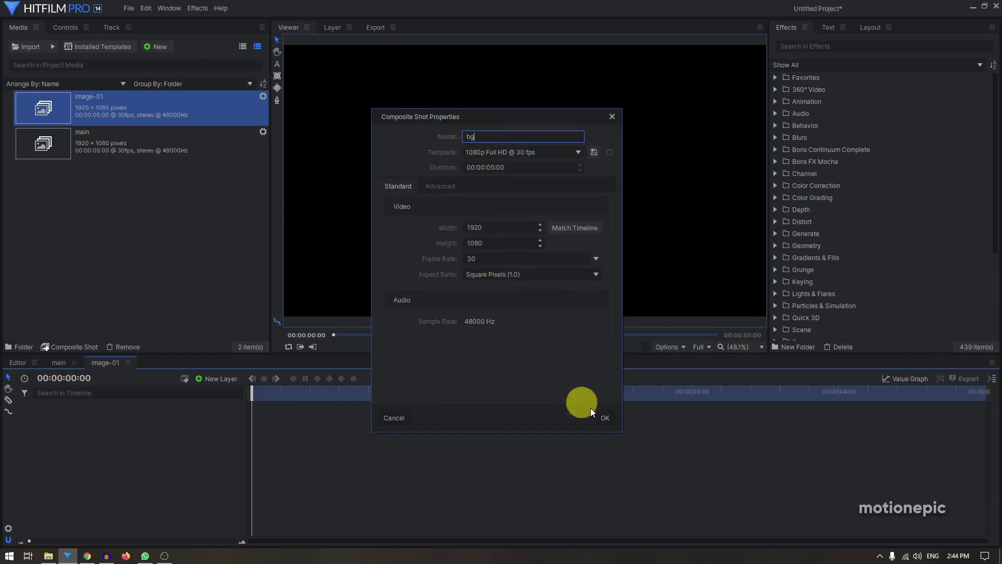
left_click(604, 420)
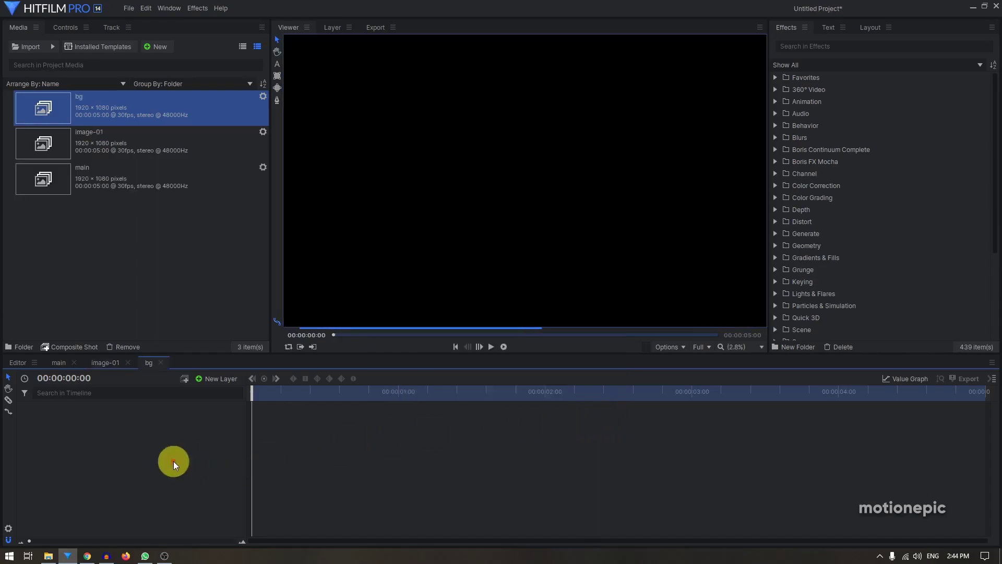
Step: Add a white 1920 by 1080 plane layer named bg to the bg composite shot
left_click(211, 379)
left_click(212, 390)
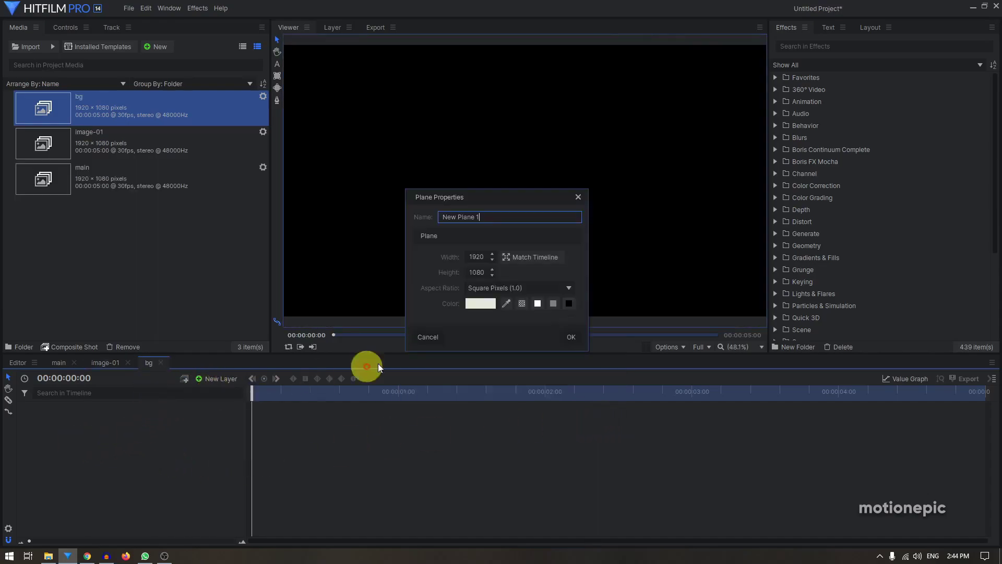
left_click(484, 304)
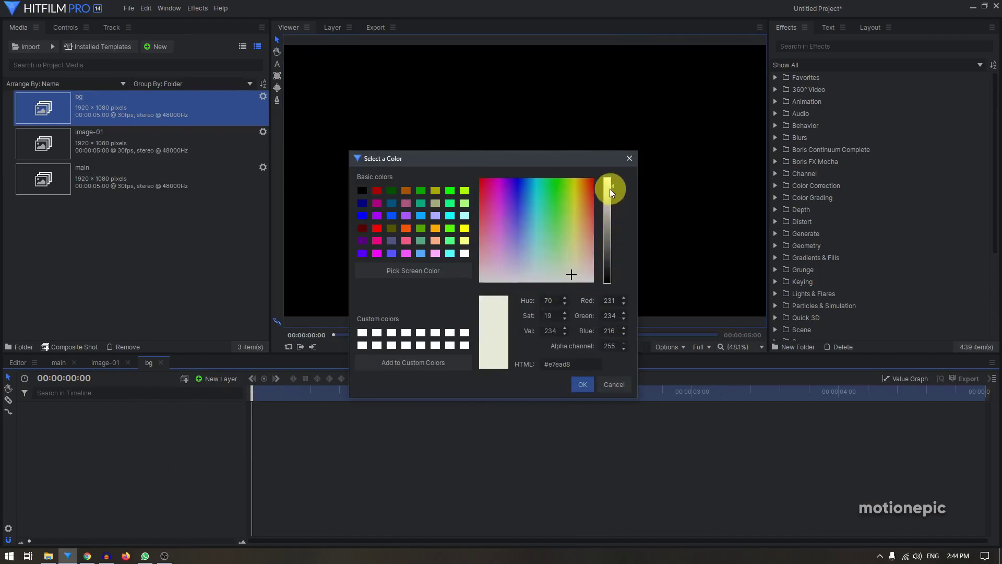
left_click_drag(610, 189, 606, 167)
left_click(581, 384)
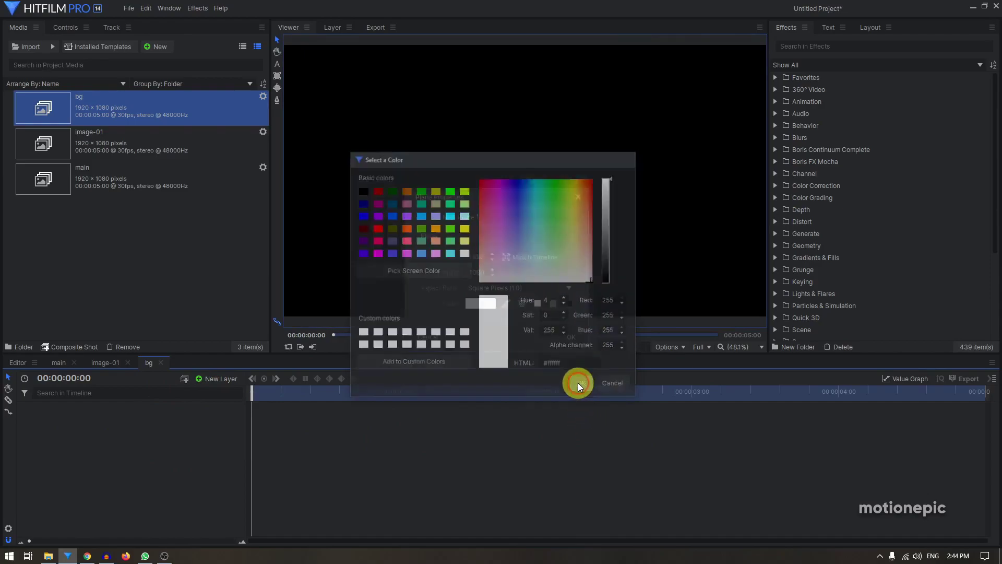
left_click_drag(496, 217, 405, 217)
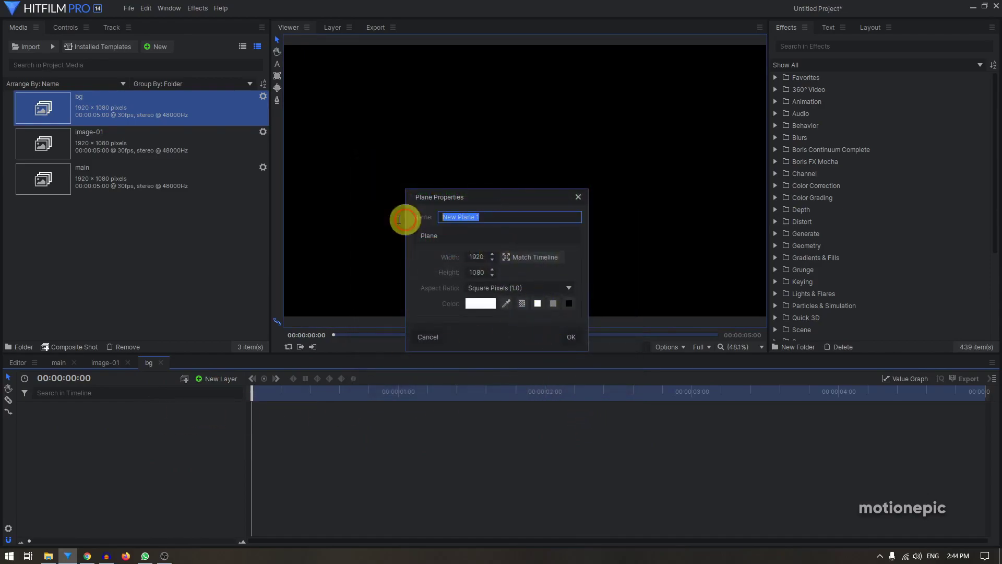
type("bg")
left_click(571, 336)
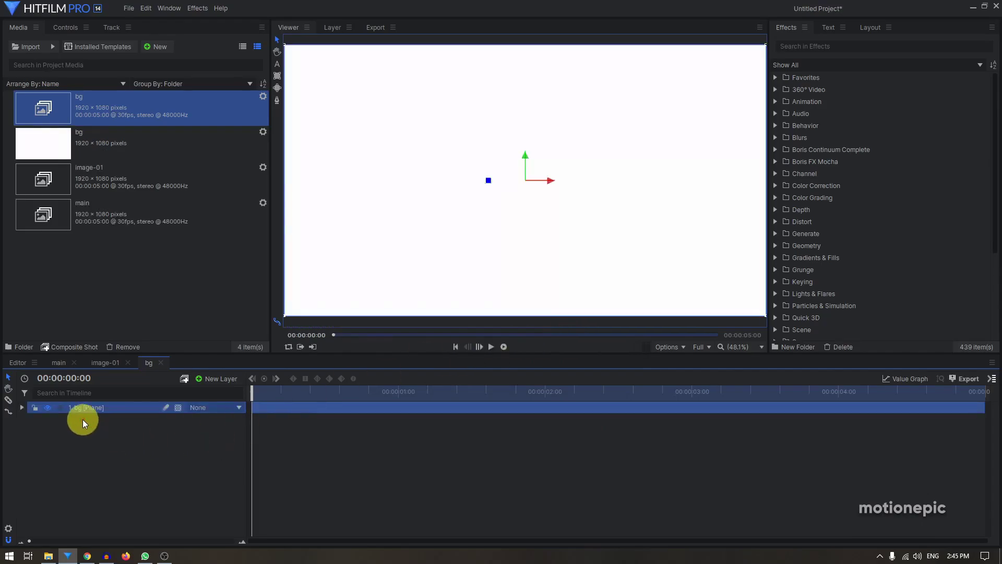
Step: Find the Color Gradient effect and apply it to the bg plane
left_click(800, 46)
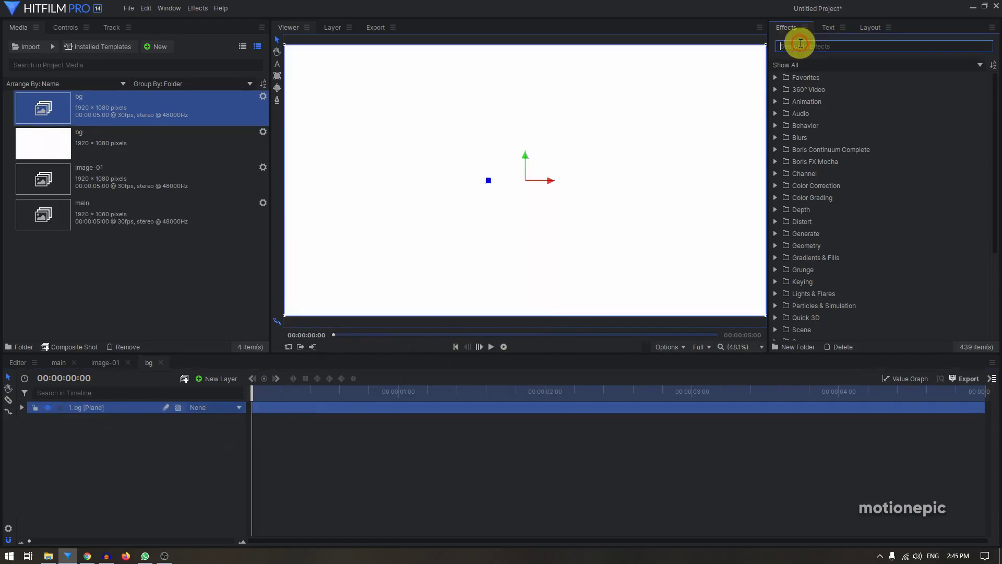
type("gradie")
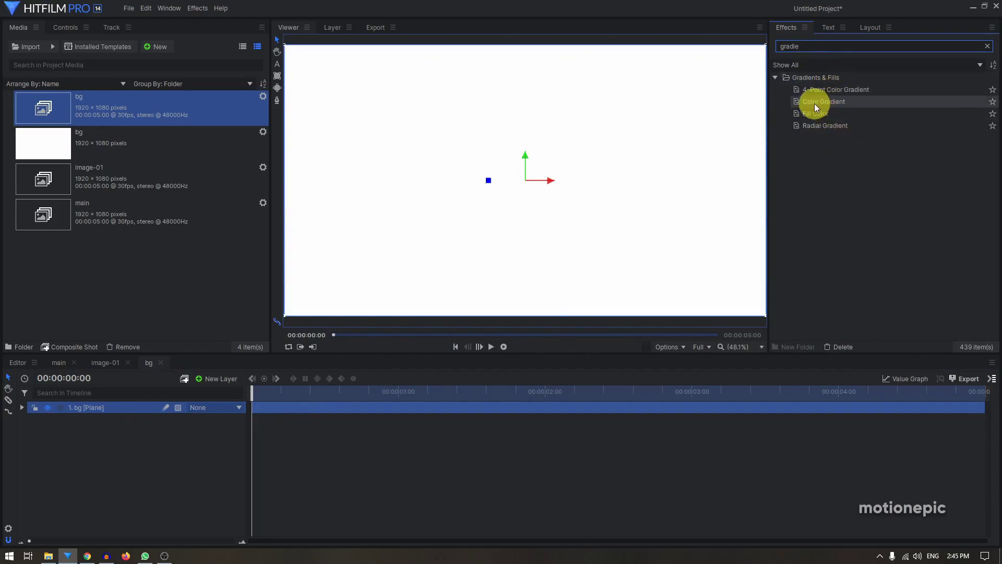
left_click_drag(814, 102, 198, 407)
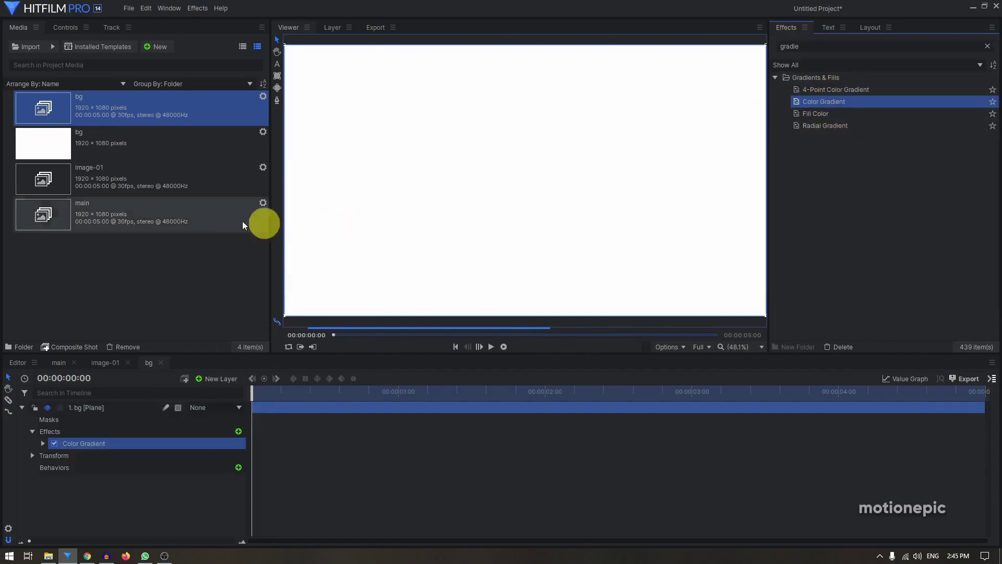
Step: Set the Color Gradient's blend to Normal, with opacity and ramp scatter both at 100%
left_click(66, 28)
left_click(19, 118)
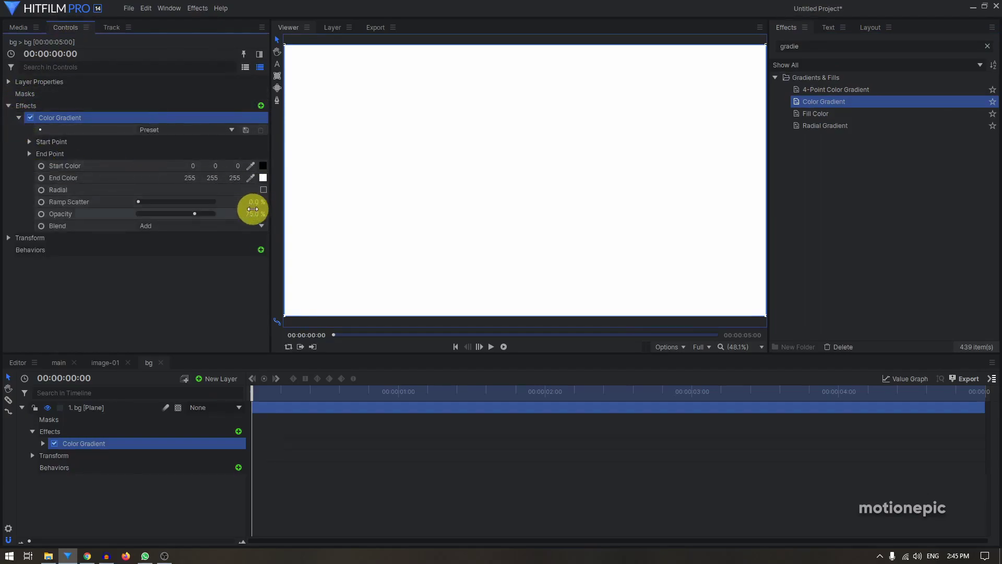
left_click(172, 226)
left_click(164, 252)
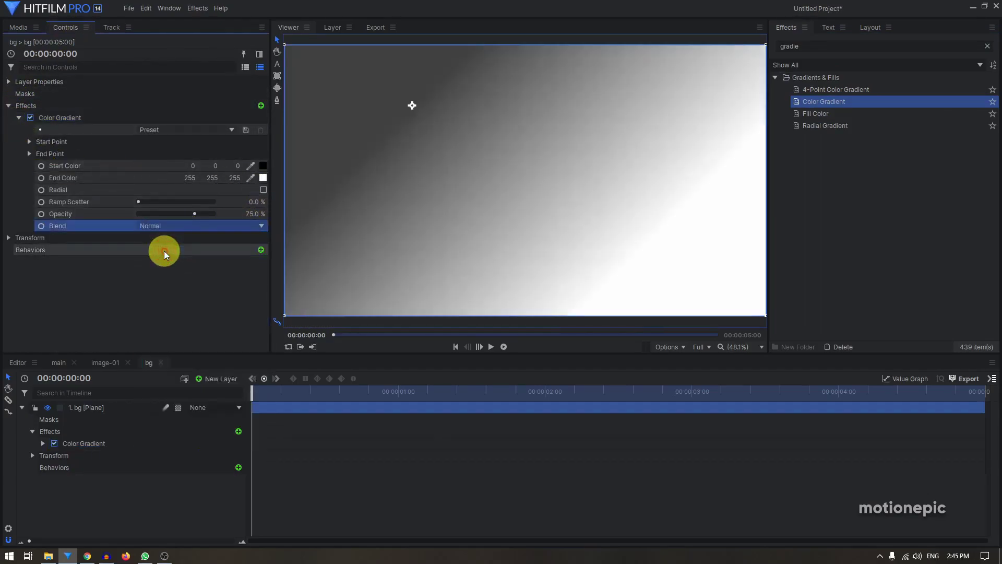
mouse_move(251, 214)
left_mouse_down()
mouse_move(273, 217)
mouse_move(250, 202)
left_mouse_up()
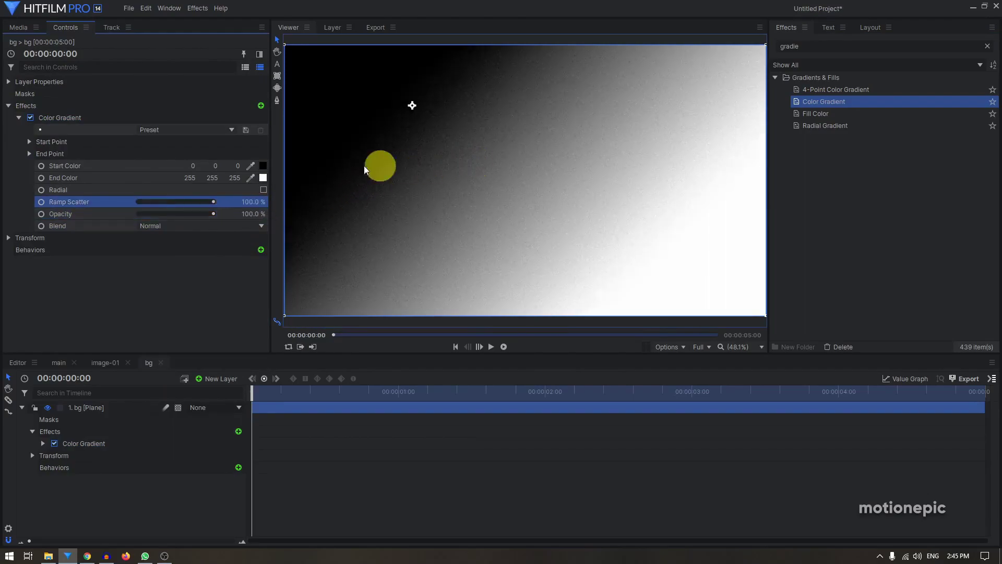
Step: Set the gradient's start color to light gray, RGB 200, 200, 200
left_click(265, 166)
left_click_drag(616, 194, 617, 199)
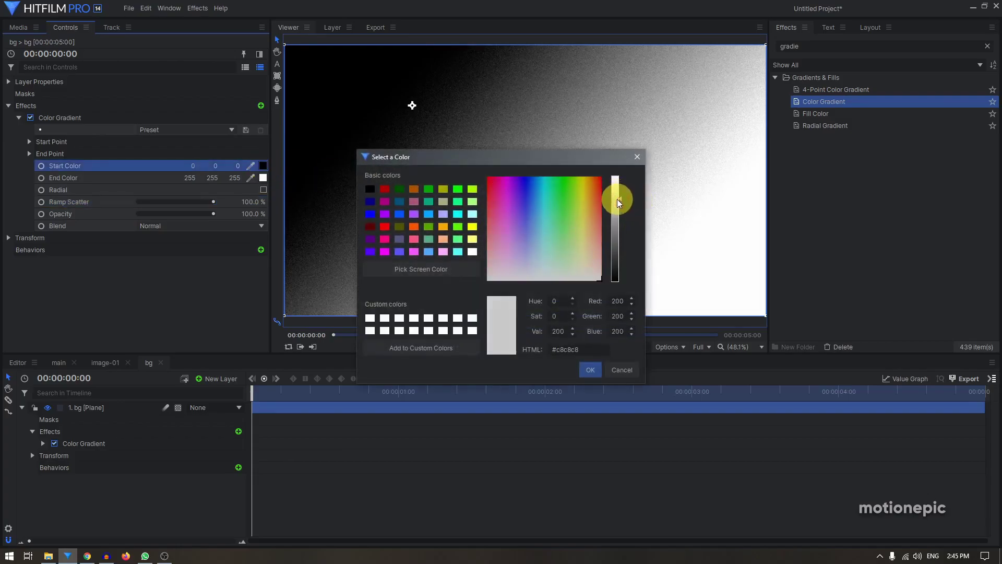
left_click(591, 369)
Step: Set the gradient's end color to dark gray, RGB 63, 63, 63
left_click(263, 178)
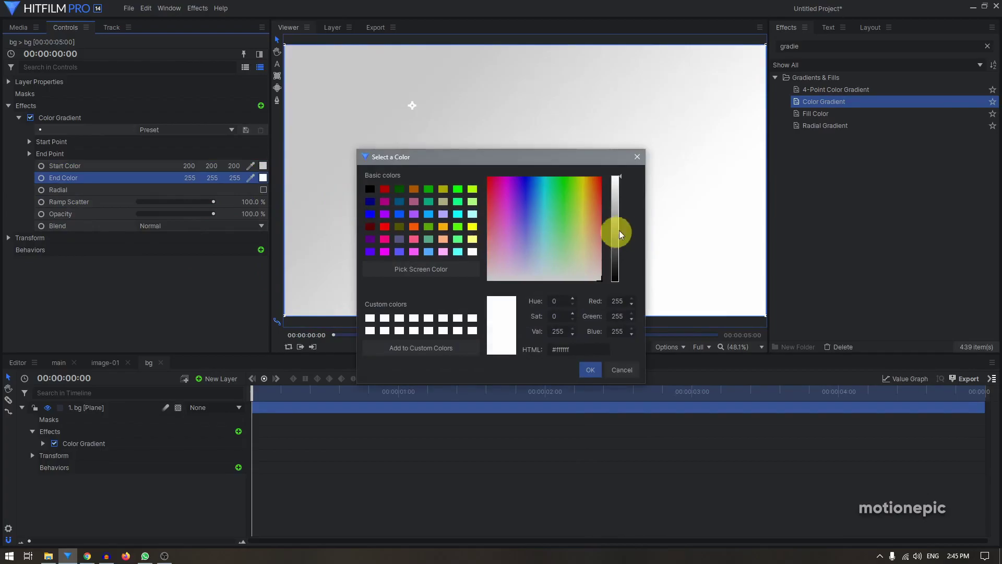
left_click_drag(617, 233, 610, 255)
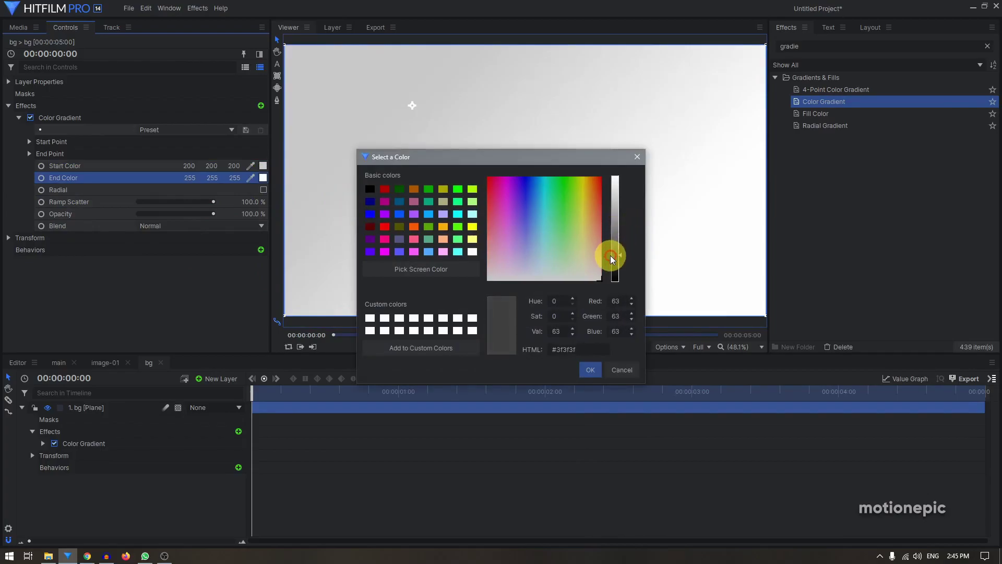
left_click(591, 370)
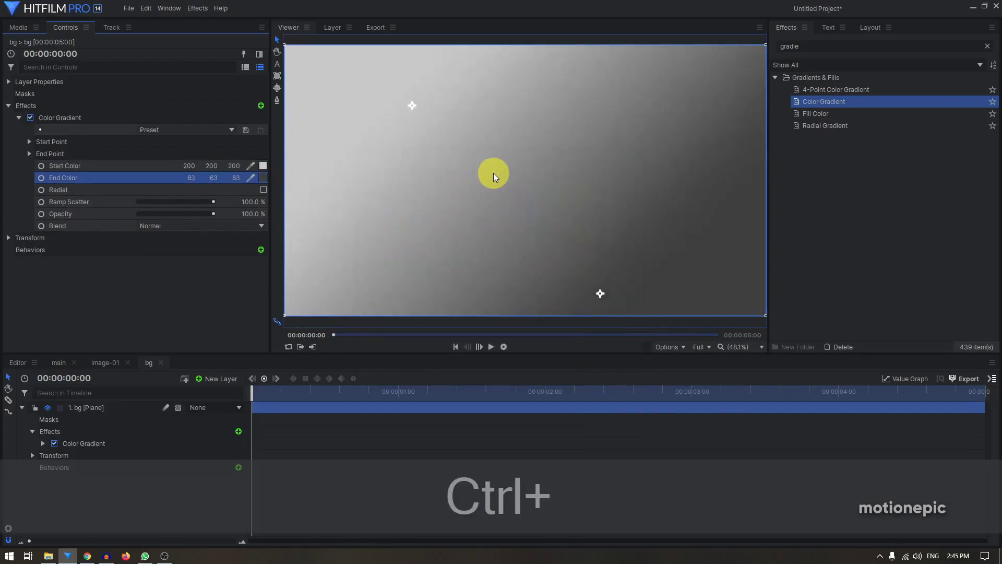
Step: Lighten the gradient's end color to RGB 84, 84, 84
scroll(493, 173, "down", 1)
left_click(262, 177)
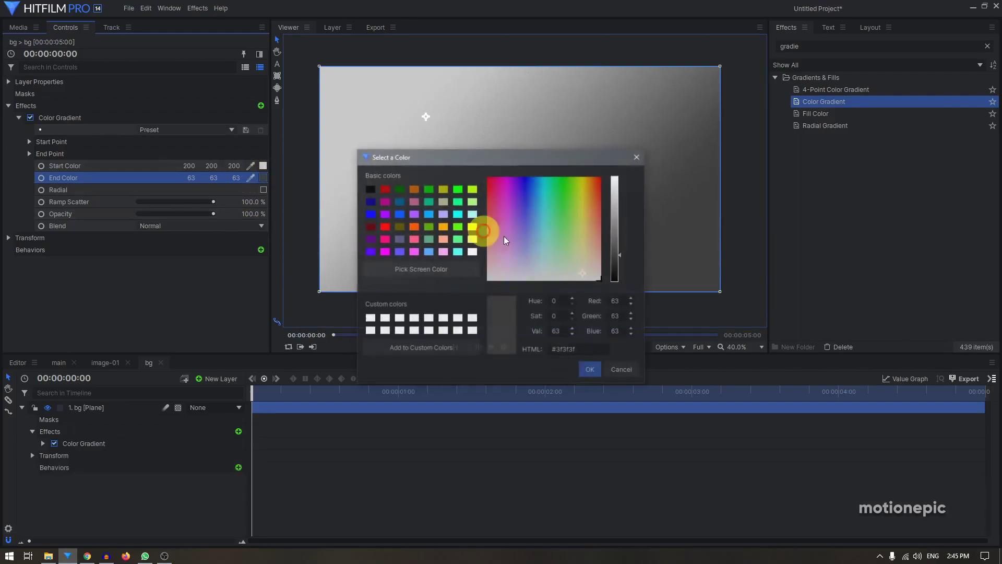
left_click_drag(621, 258, 618, 246)
left_click(591, 370)
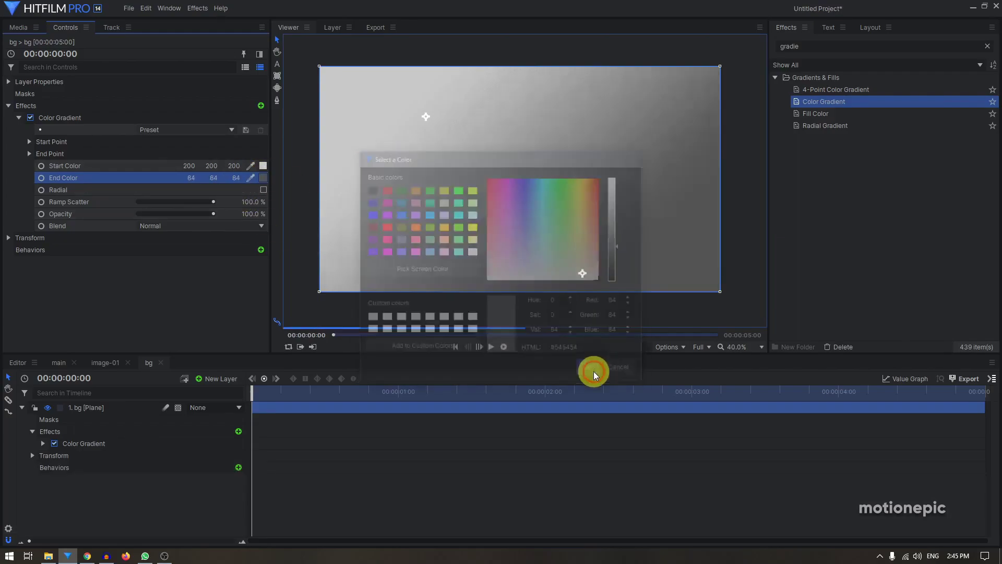
Step: Make the gradient vertical, with its start point near the frame's top center and end point just below the frame, and close the bg timeline
left_click_drag(427, 118, 514, 99)
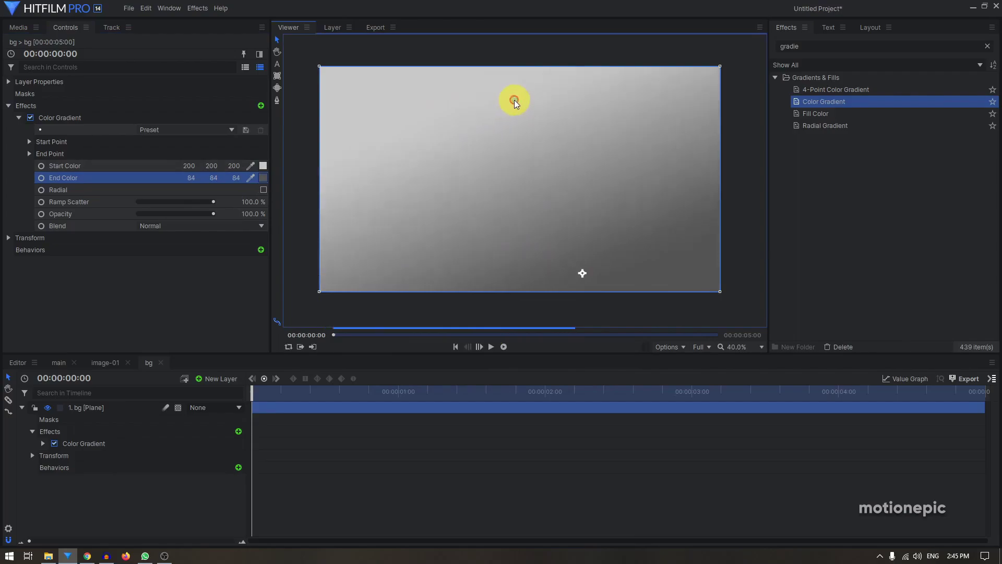
left_click_drag(581, 272, 515, 314)
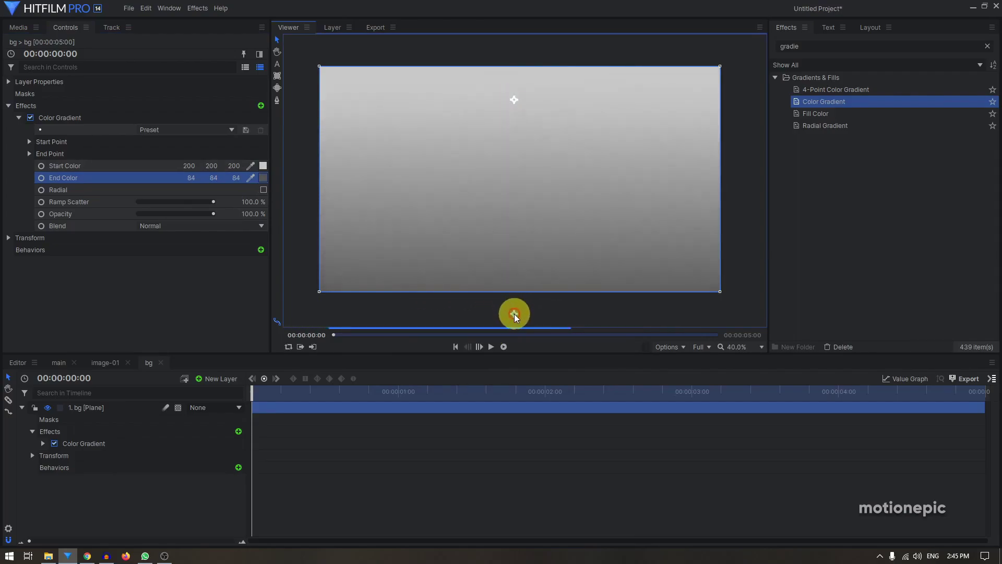
left_click(160, 362)
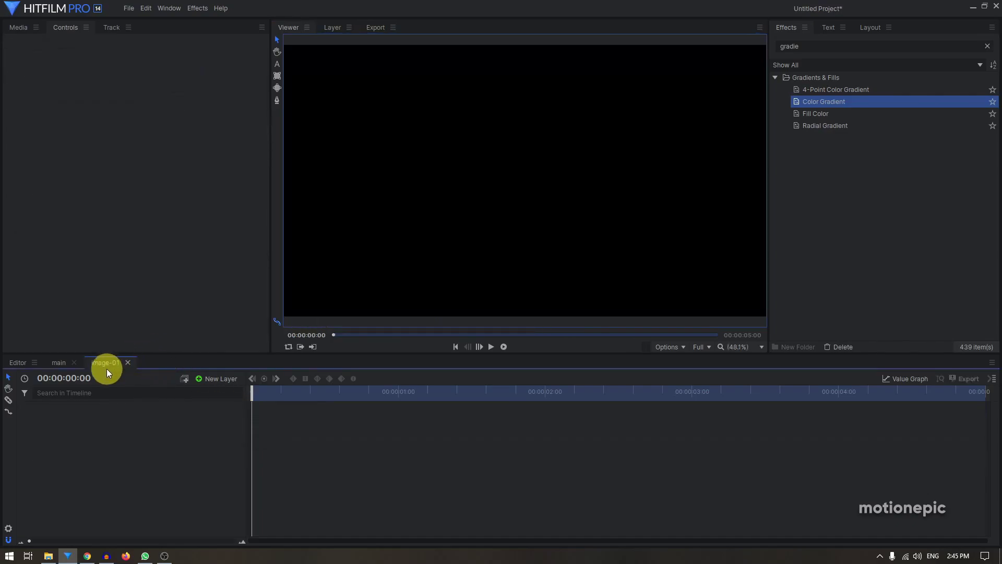
Step: Create a new folder named images in the project media
left_click(19, 28)
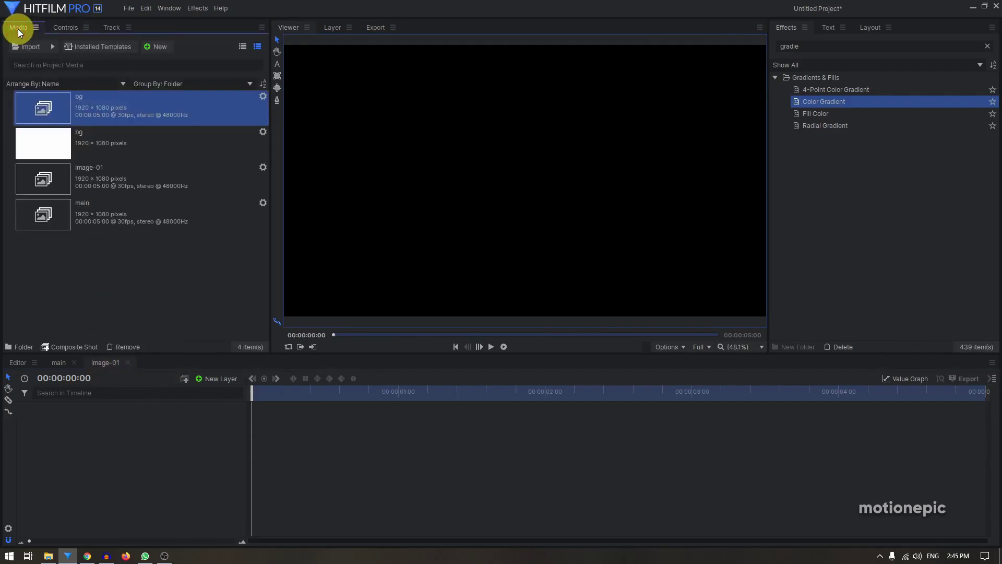
right_click(81, 274)
mouse_move(152, 279)
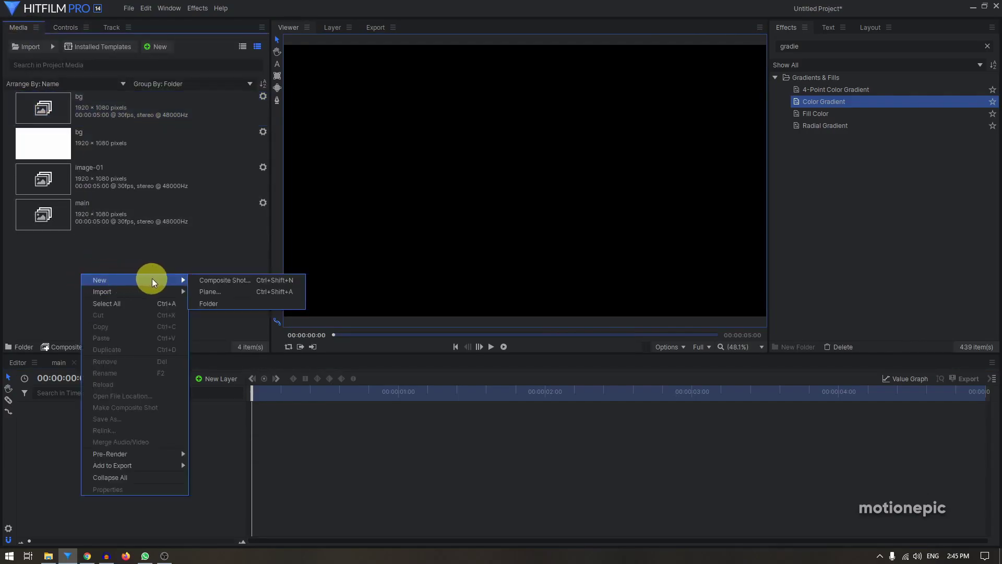
left_click(220, 303)
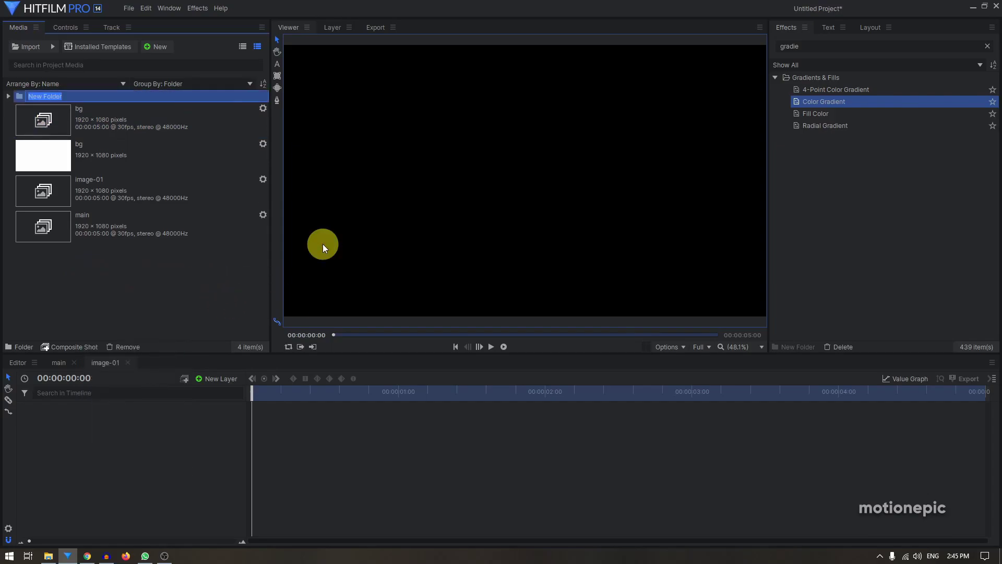
type("images")
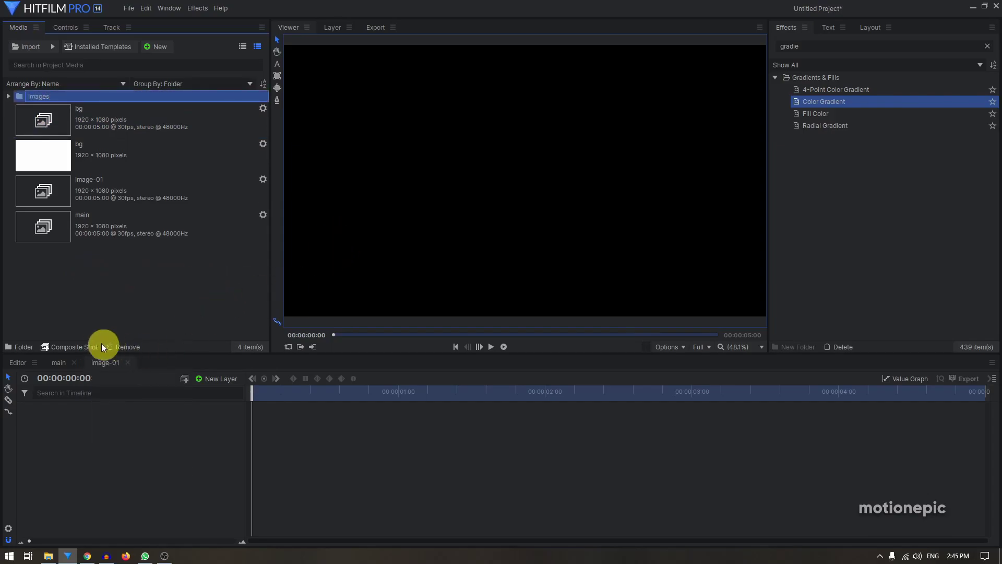
left_click(76, 284)
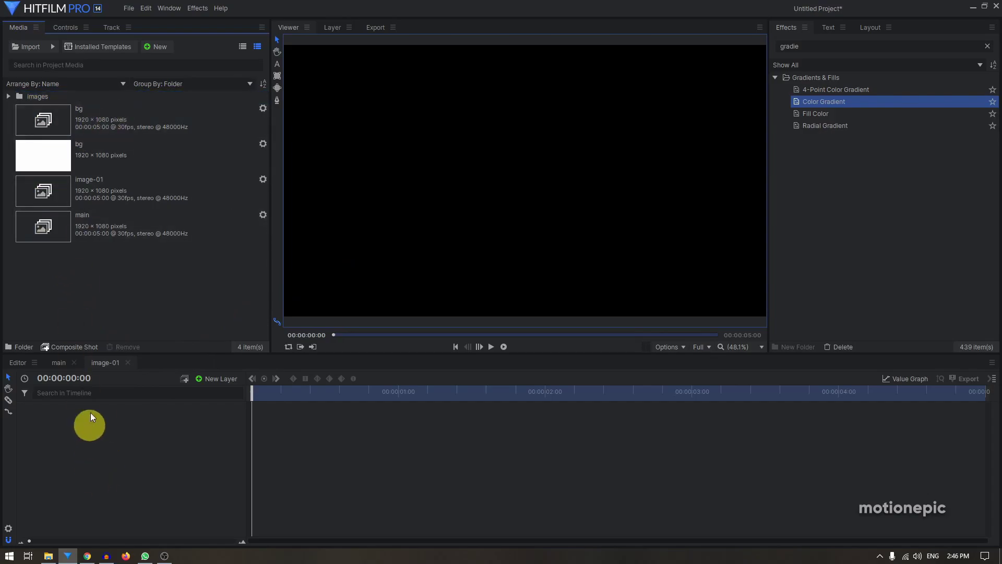
Step: Import all eight pictures from the pics folder in File Explorer into the project's images folder, and collapse that folder
left_click(48, 556)
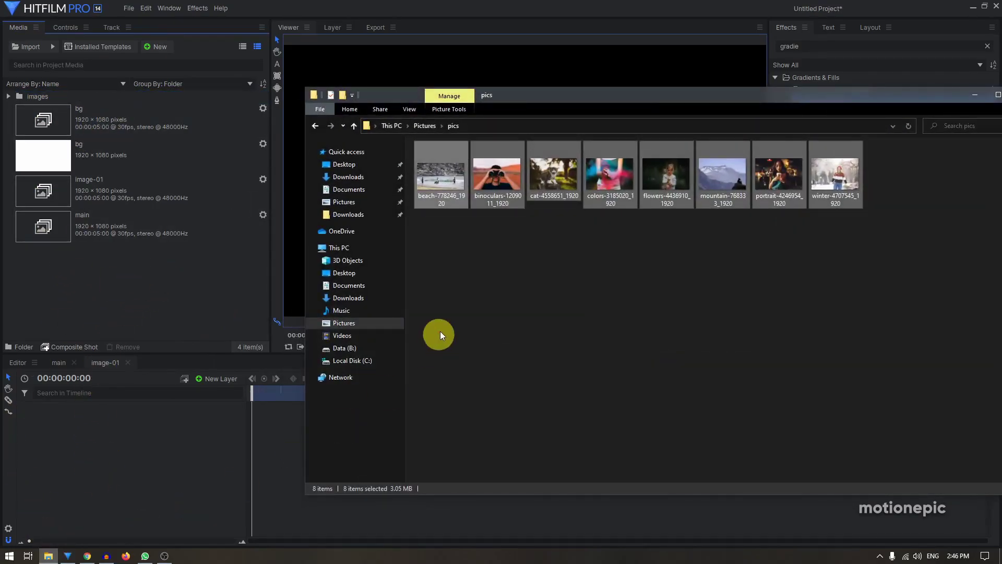
left_click_drag(425, 239, 860, 174)
left_click_drag(441, 177, 32, 95)
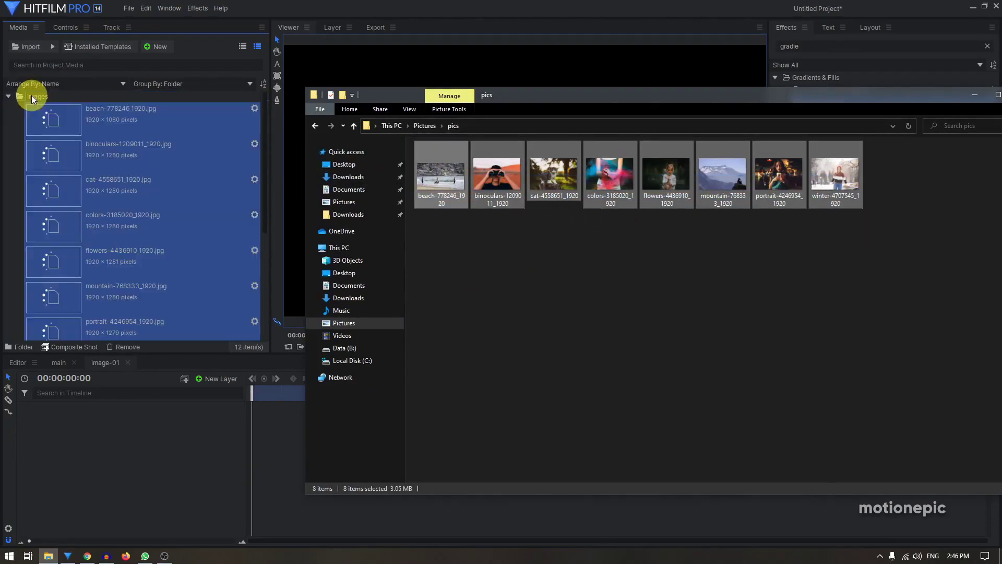
left_click(7, 96)
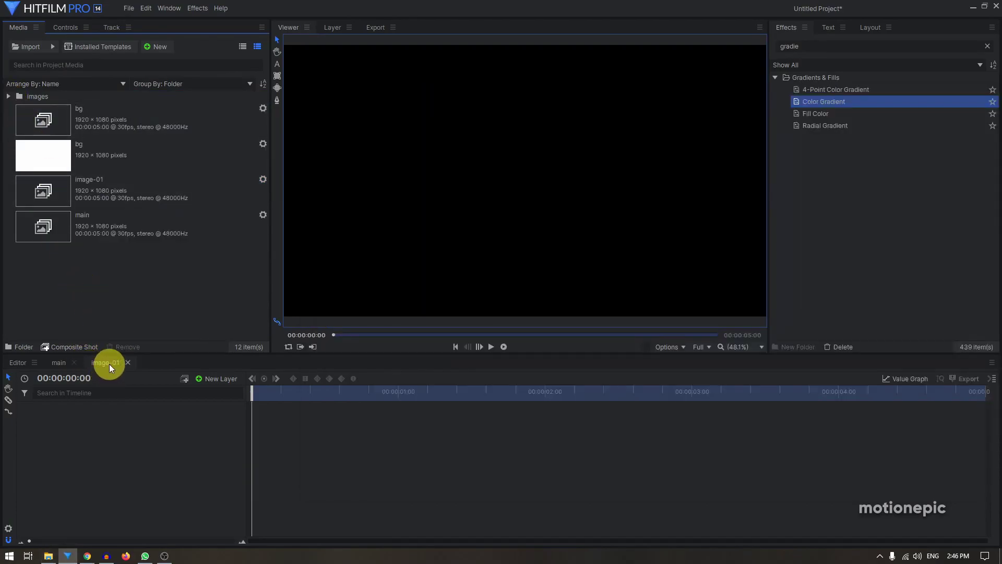
Step: Add beach-778246_1920.jpg from the images folder to the image-01 timeline as a layer
left_click(9, 96)
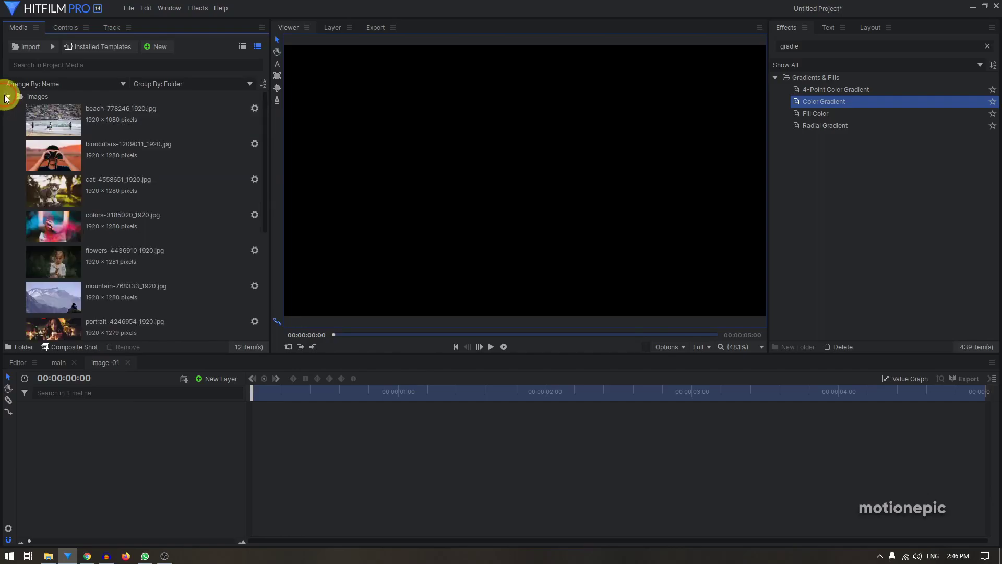
left_click(74, 120)
left_click_drag(74, 120, 86, 434)
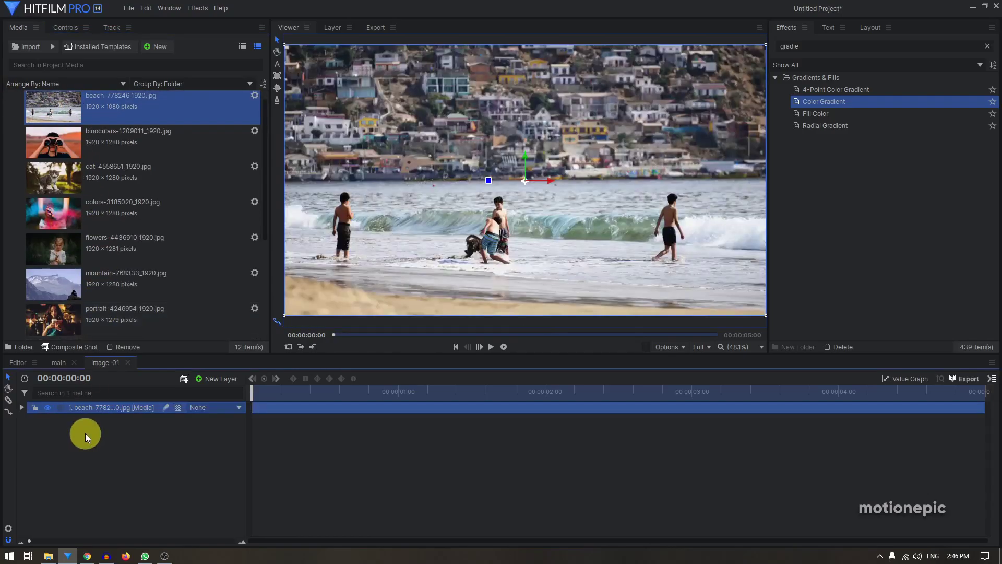
left_click(127, 446)
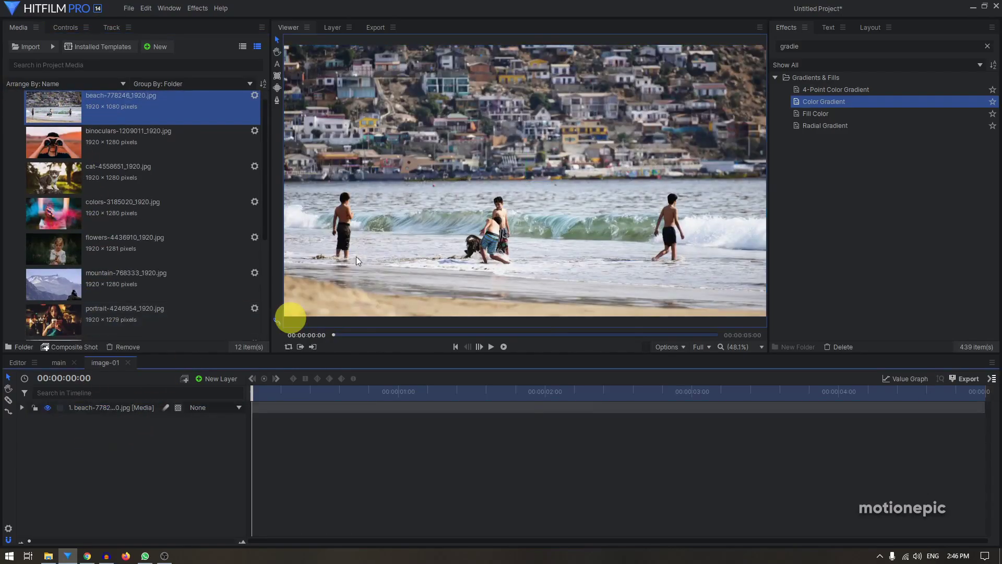
Step: Place the white bg plane above the beach photo in image-01 and rename the layer border
scroll(528, 165, "down", 1)
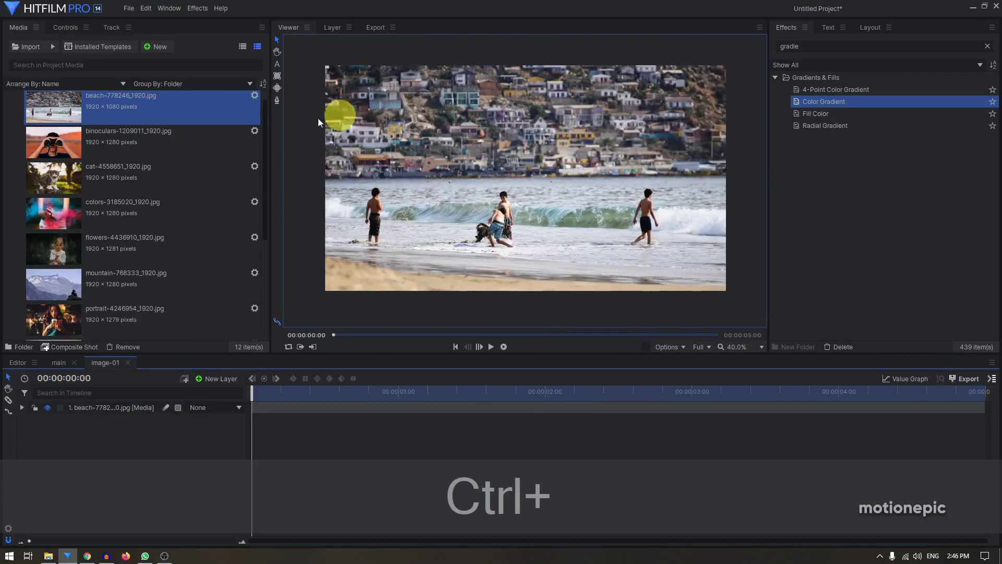
scroll(131, 189, "down", 3)
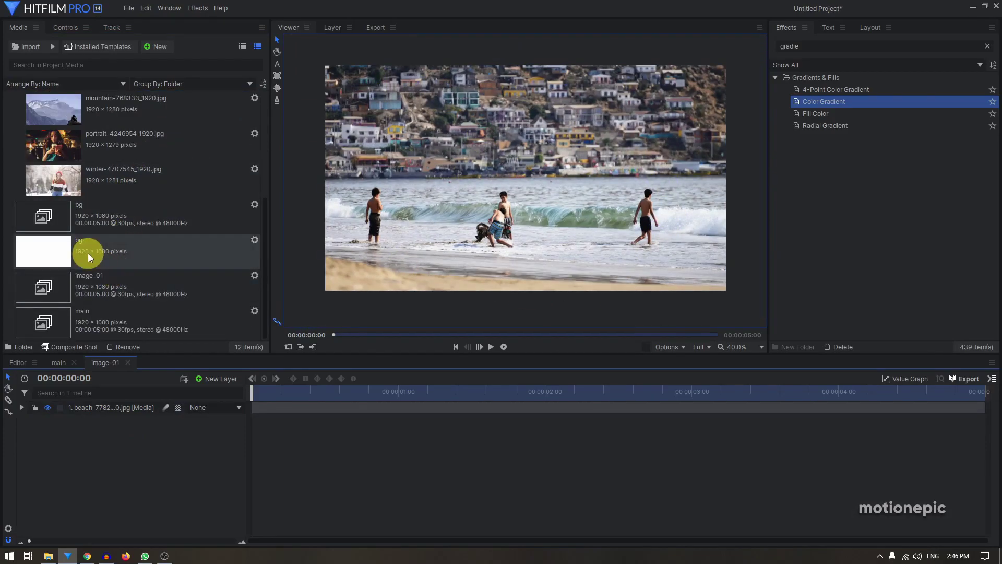
left_click(146, 249)
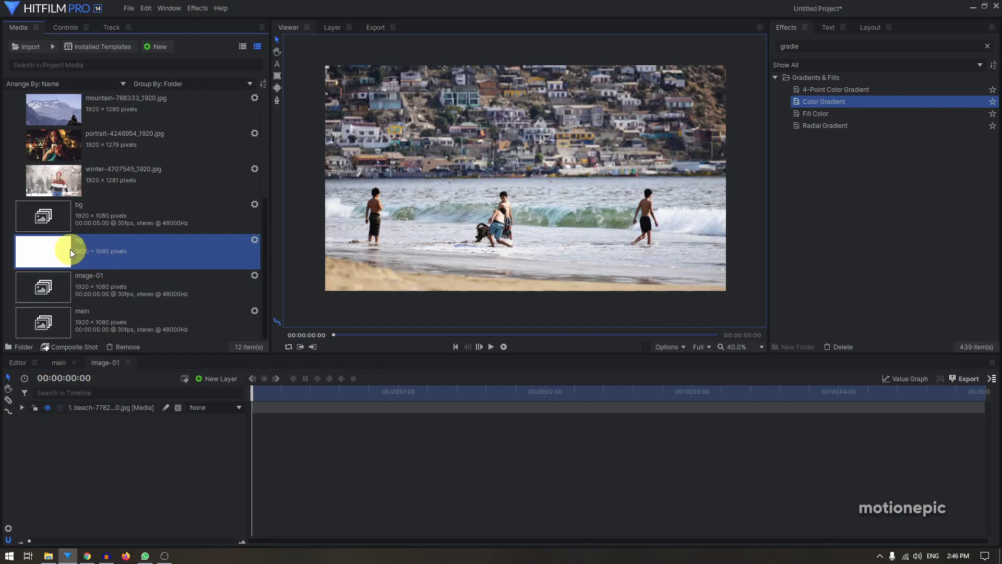
left_click_drag(70, 249, 96, 403)
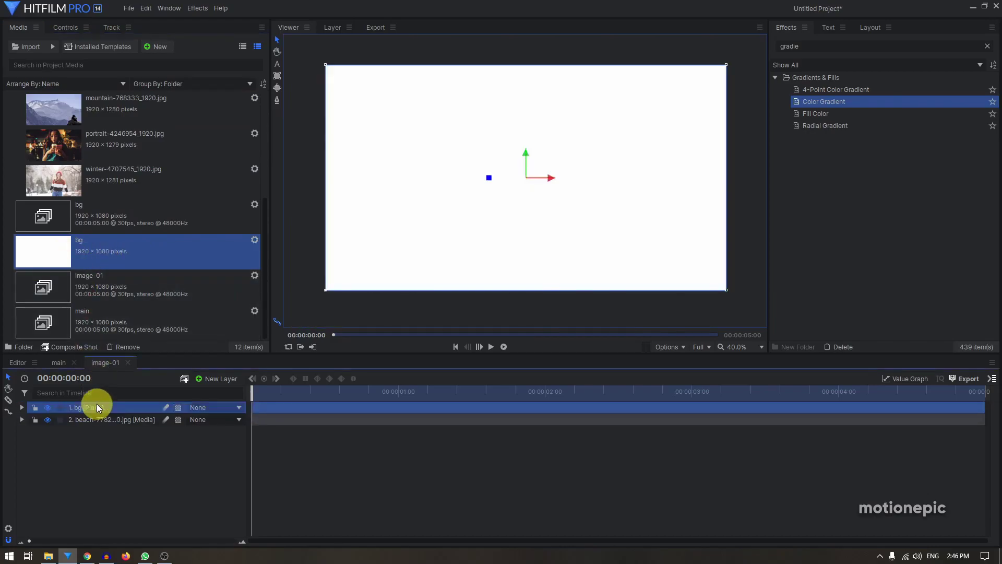
double_click(102, 407)
left_click(177, 435)
Step: Add a full-frame rectangle mask to the border layer
left_click(93, 406)
double_click(277, 76)
left_click(78, 429)
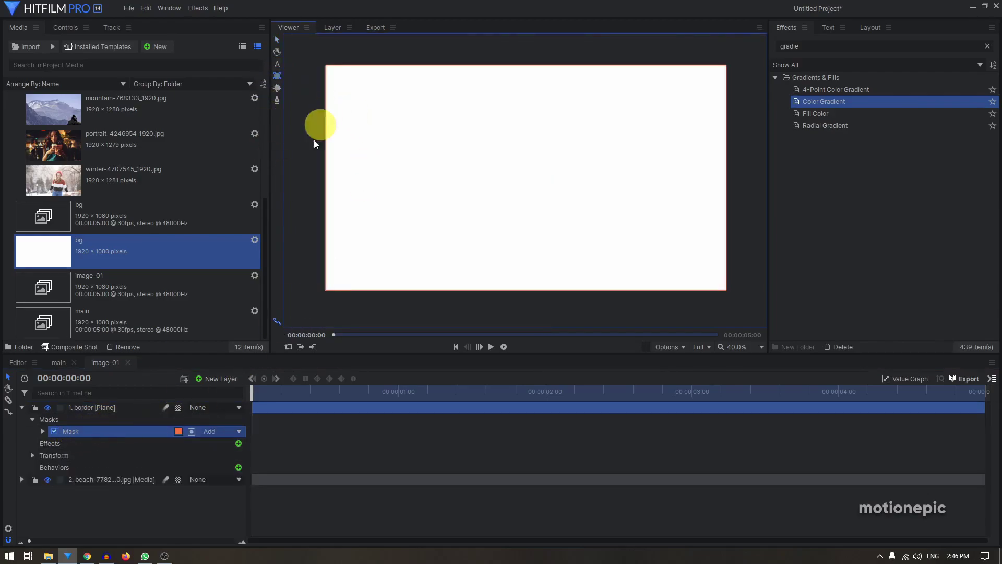
Step: Set the border mask's expansion to -45 px and invert the mask to leave a white frame around the photo
left_click(43, 432)
left_click(53, 444)
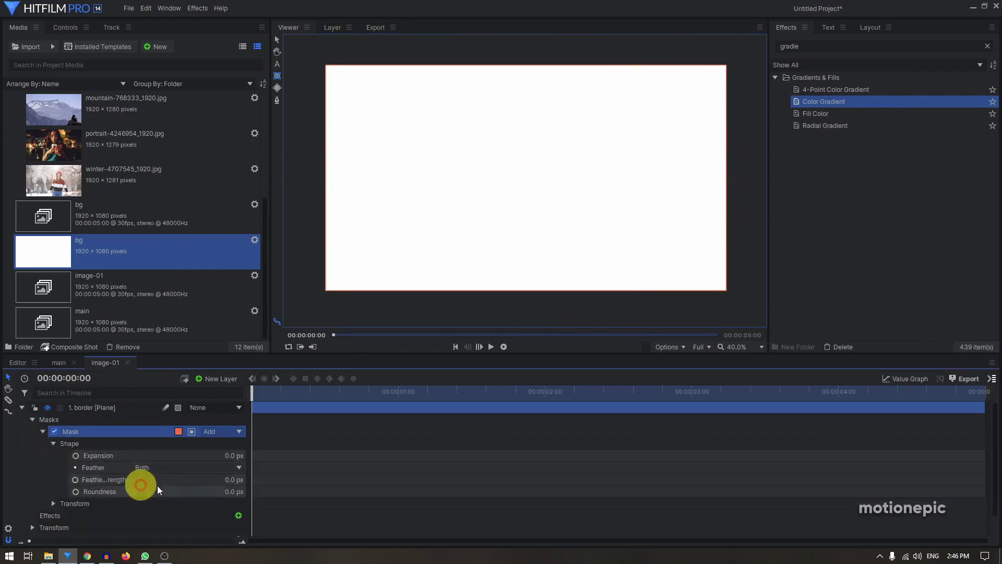
left_click_drag(230, 455, 227, 456)
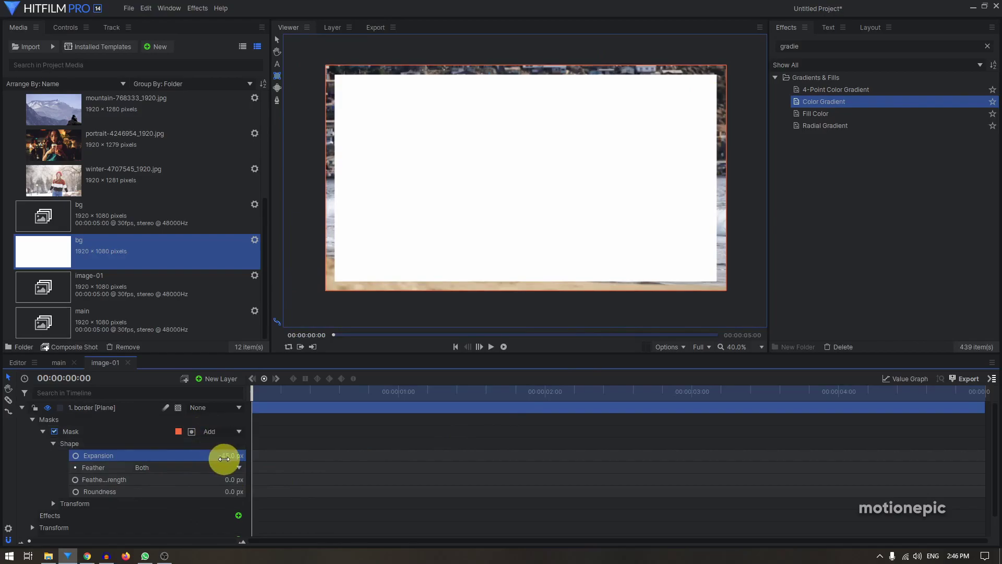
left_click(193, 431)
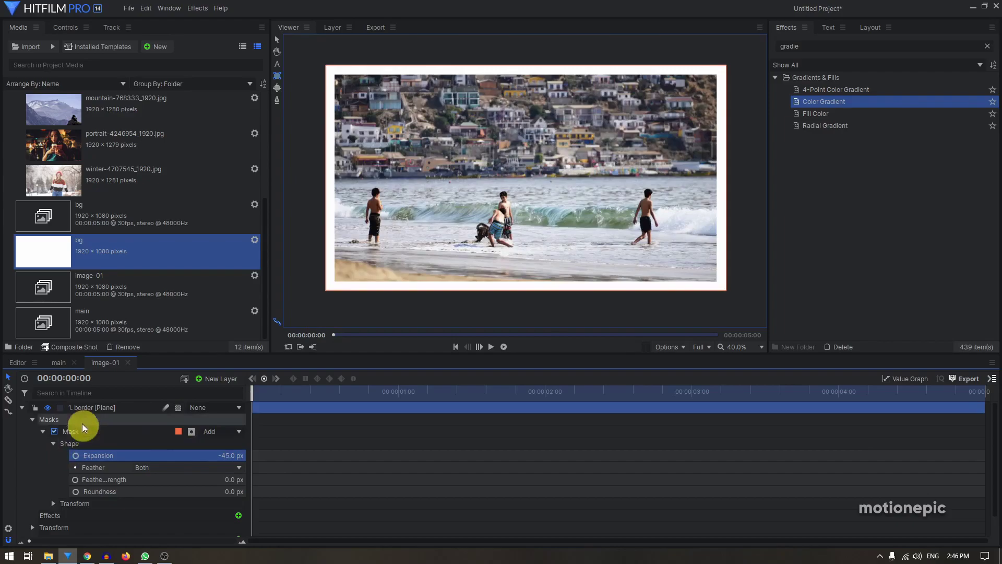
left_click(22, 407)
left_click(106, 466)
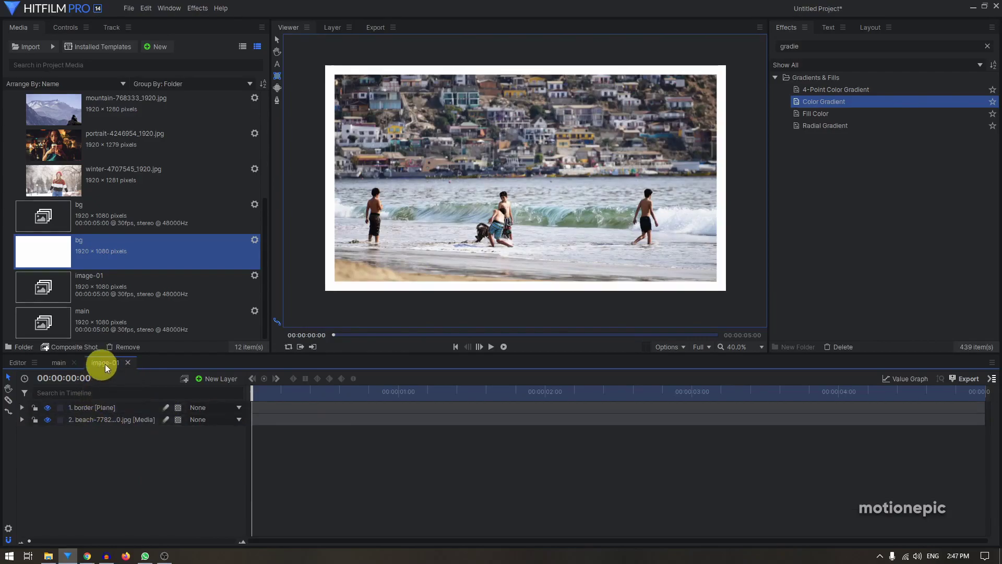
Step: Close the image-01 timeline and collapse the images folder in the project media
left_click(127, 362)
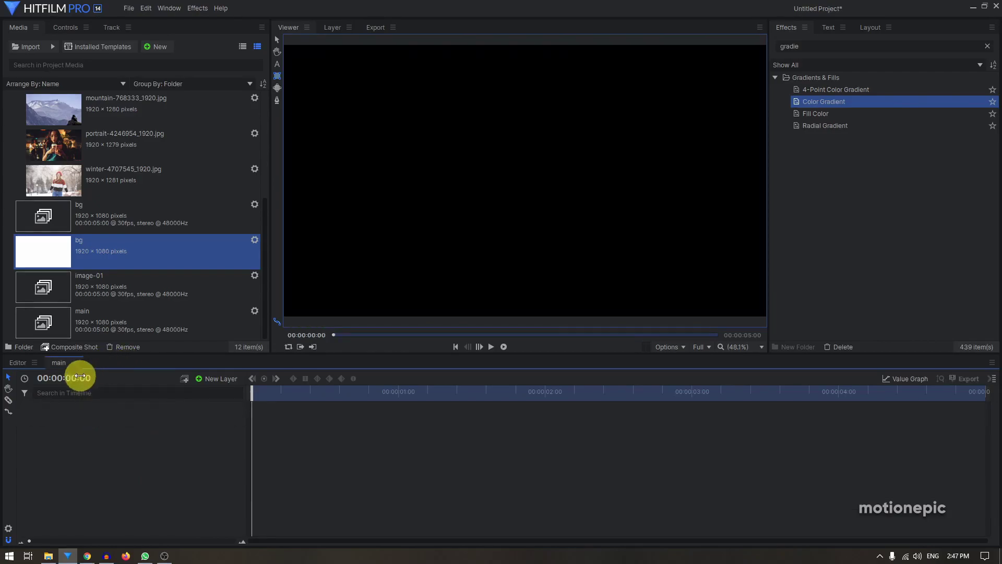
scroll(90, 99, "up", 5)
left_click(9, 96)
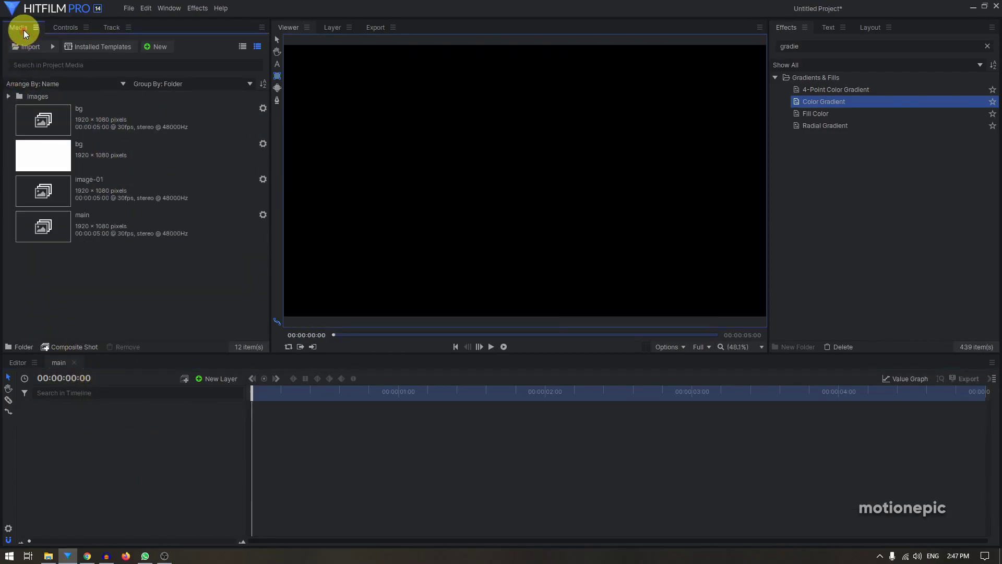
left_click(86, 126)
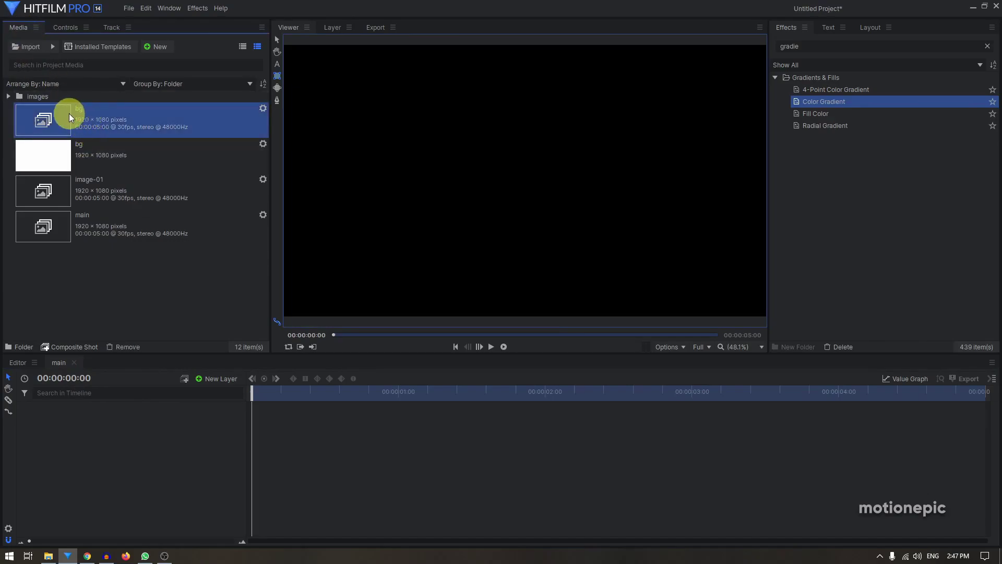
left_click(98, 195)
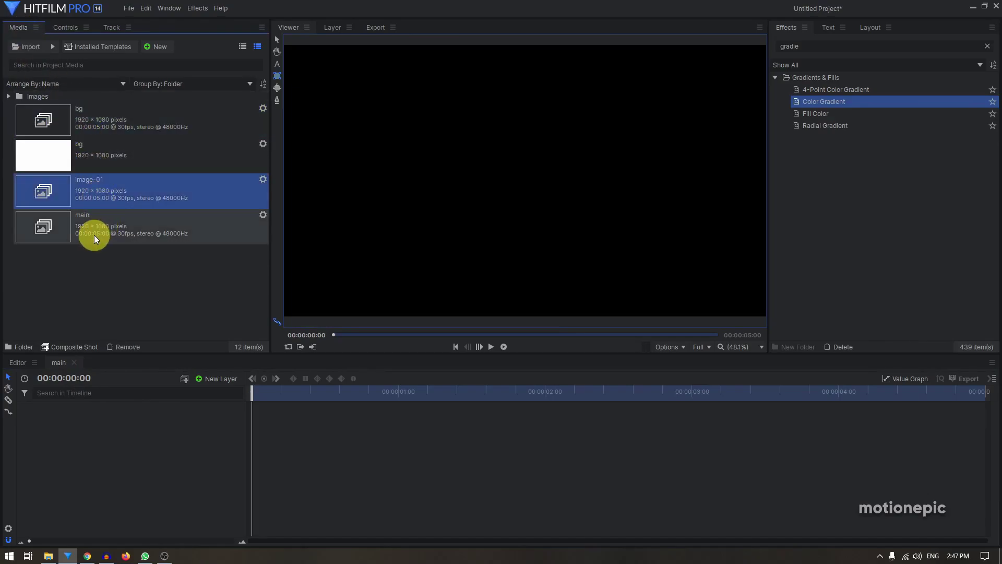
left_click(94, 235)
left_click(95, 195)
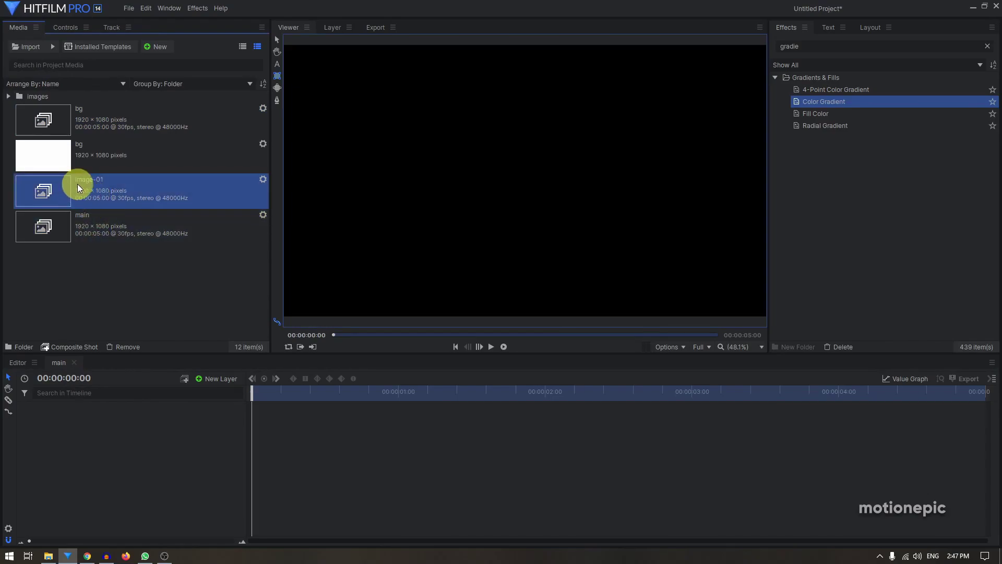
left_click(9, 96)
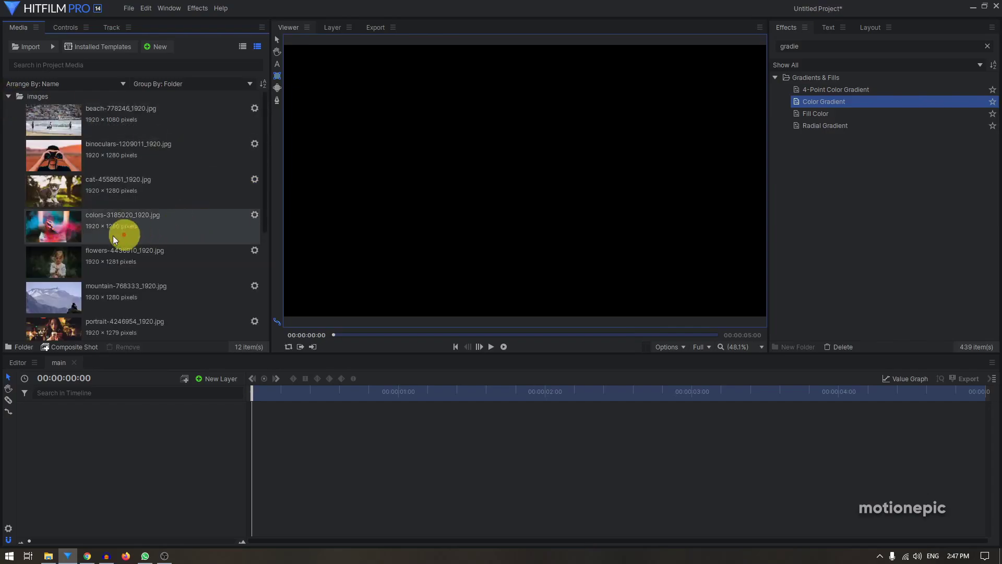
left_click(8, 96)
Step: Duplicate the image-01 composite shot seven times
left_click(102, 193)
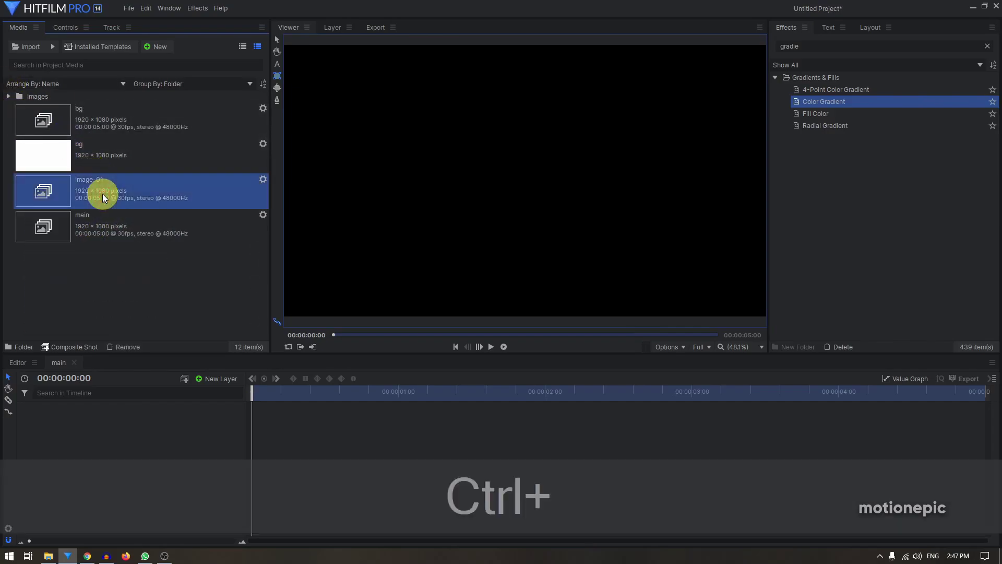
key("ctrl+d")
key("ctrl+d")
key("ctrl+d")
key("ctrl+d")
key("ctrl+d")
key("ctrl+d")
key("ctrl+d")
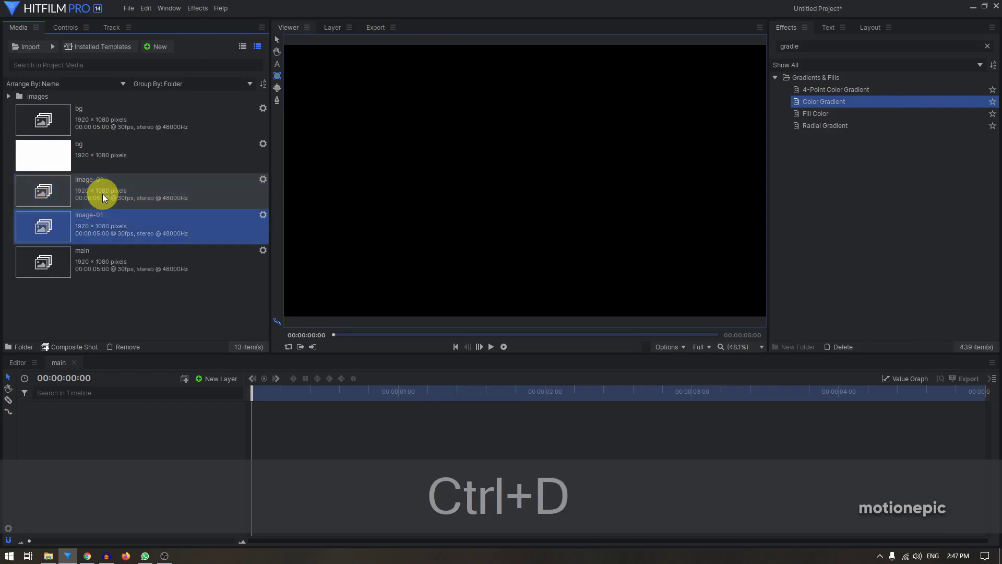
Step: Rename the seven image-01 duplicates in sequence as image-02 through image-08
scroll(125, 209, "up", 8)
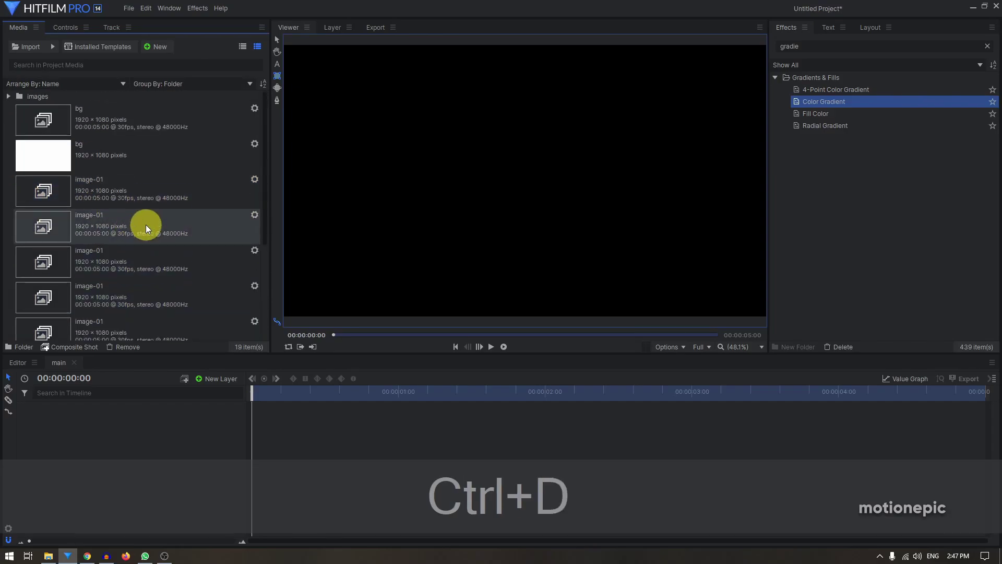
left_click(109, 214)
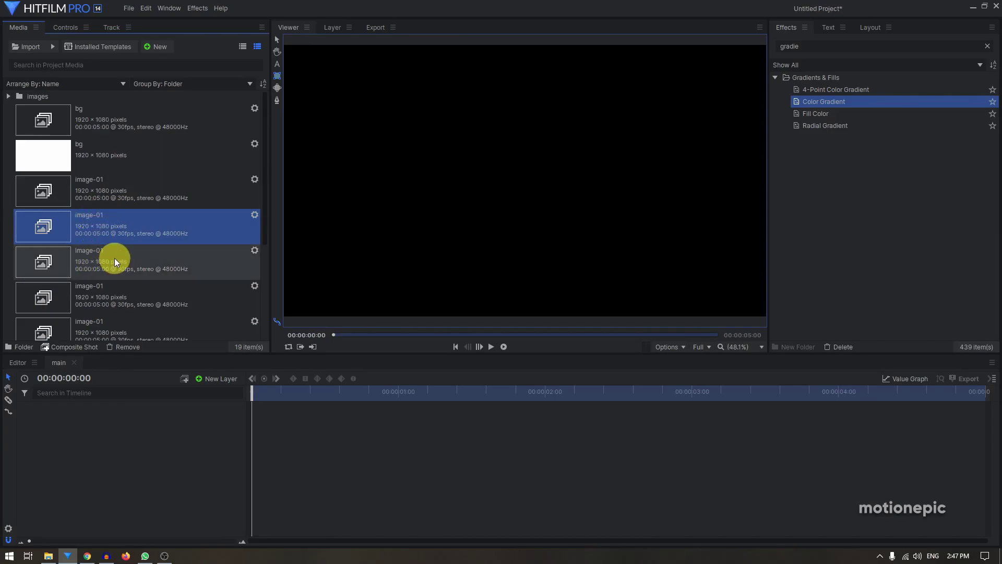
left_click(115, 218)
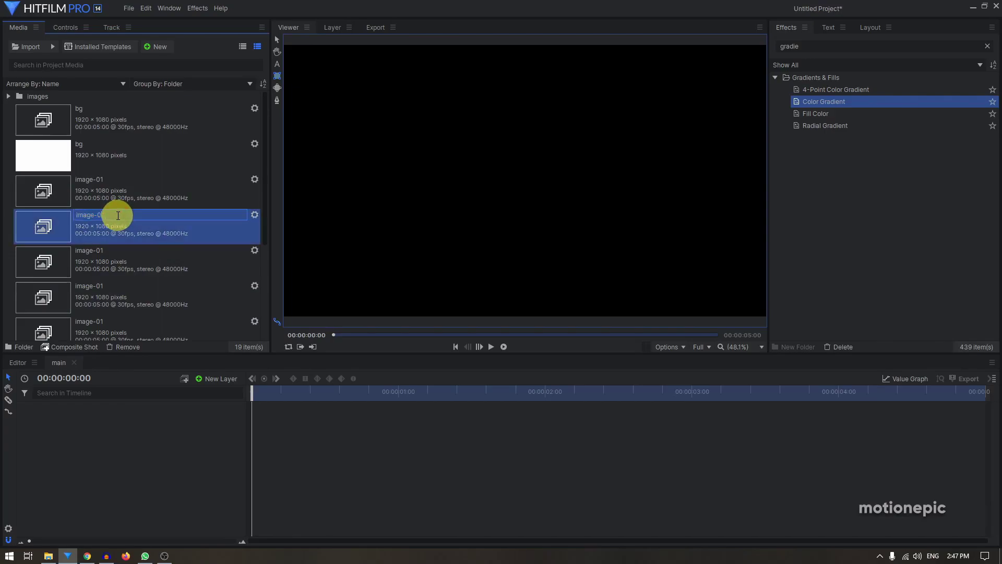
type("2")
key("Return")
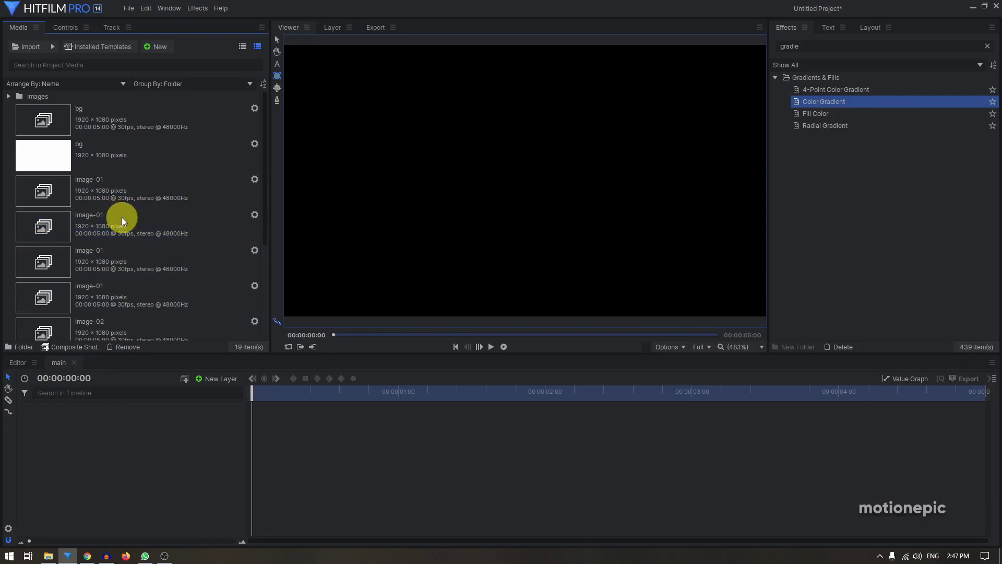
left_click(121, 217)
left_click(111, 214)
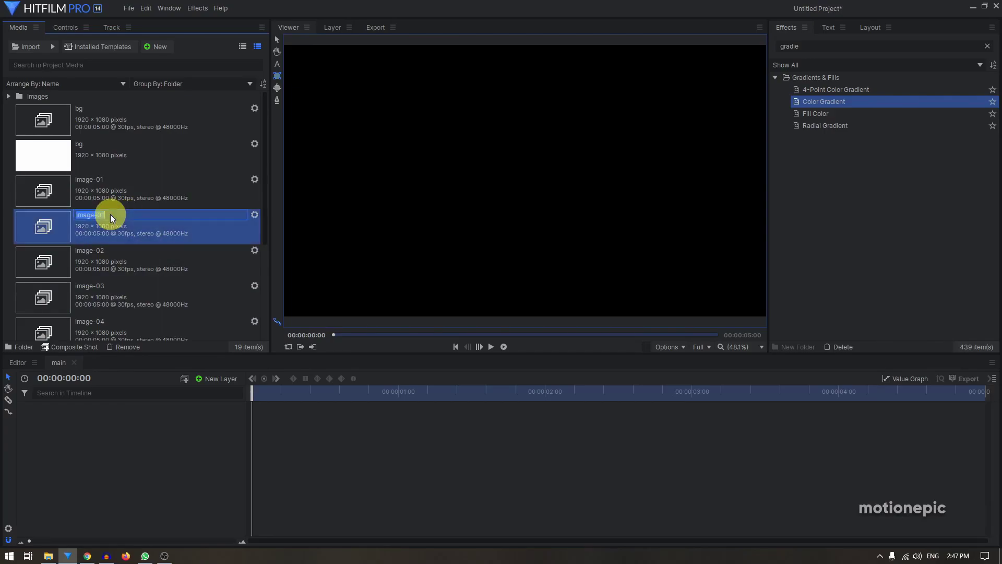
type("image-05")
key("Return")
left_click(110, 192)
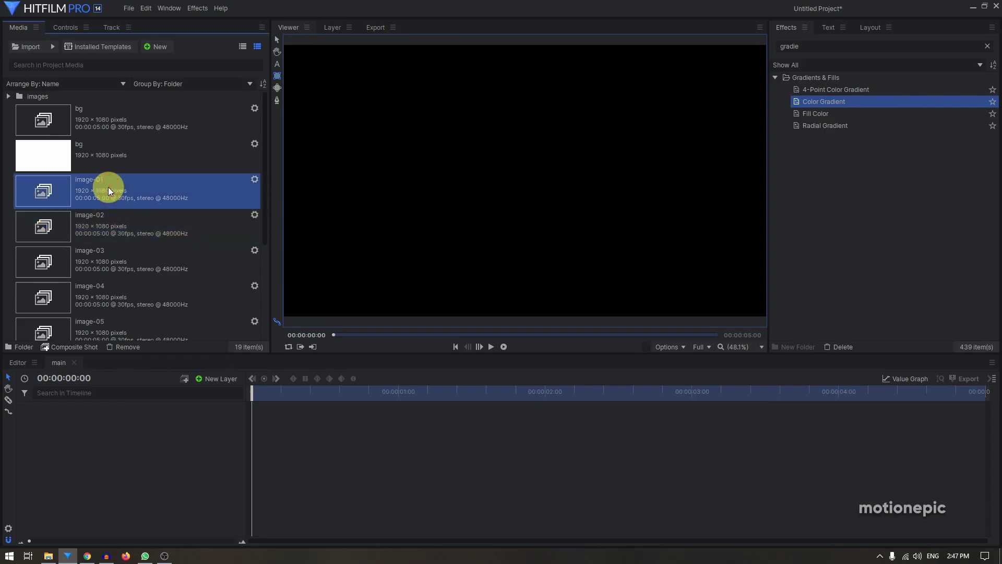
scroll(110, 189, "down", 2)
scroll(111, 308, "down", 2)
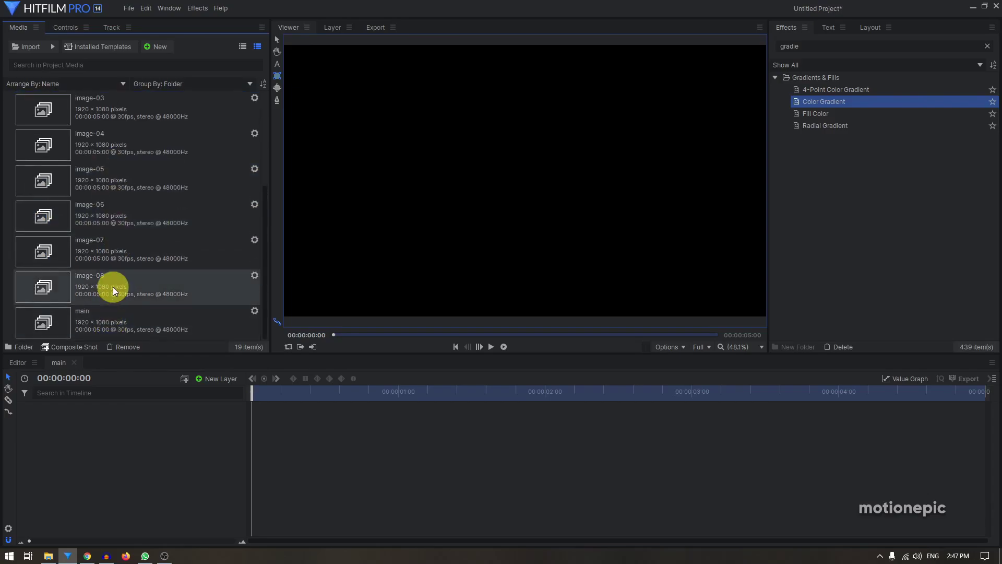
Step: Open the composite shots image-02 through image-08 from the project media in their own timelines
left_click(113, 287)
scroll(109, 240, "up", 4)
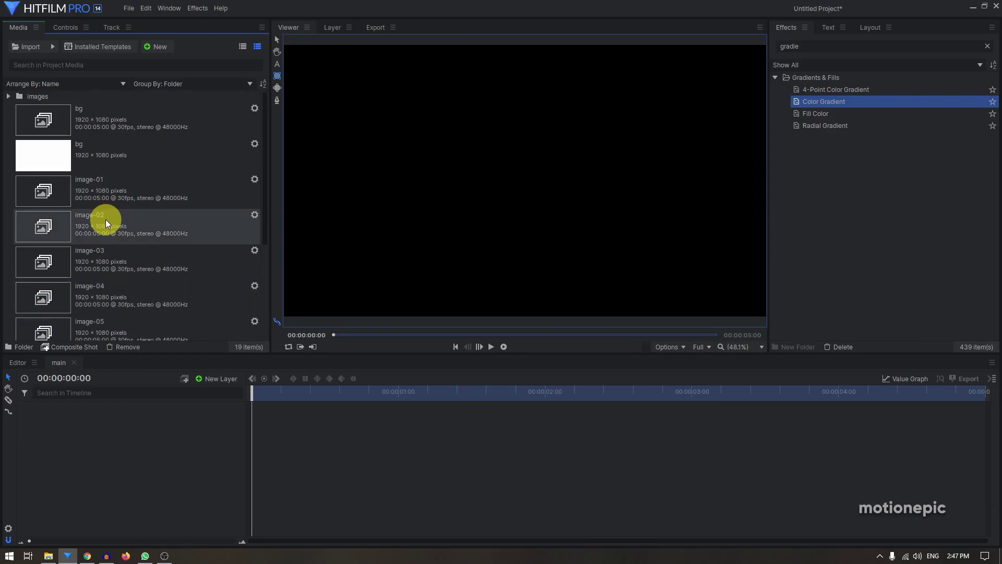
double_click(106, 220)
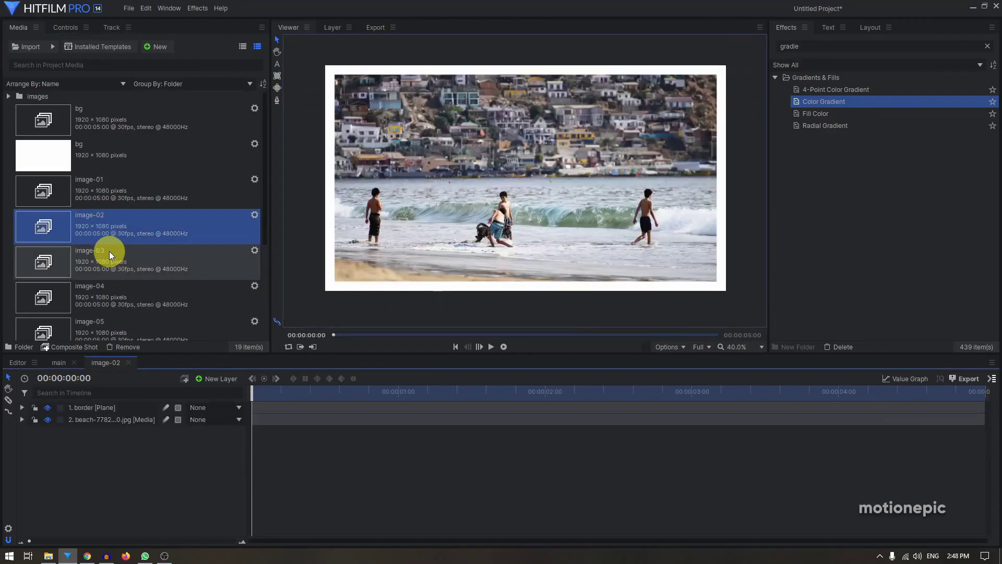
left_click(108, 259)
double_click(108, 259)
double_click(105, 291)
double_click(105, 321)
scroll(106, 303, "down", 3)
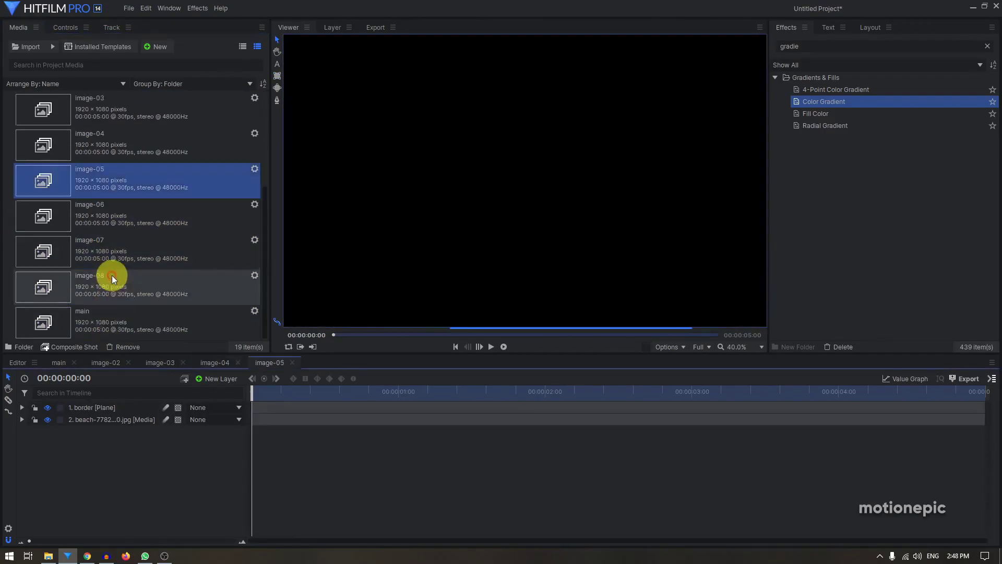
double_click(107, 216)
double_click(120, 252)
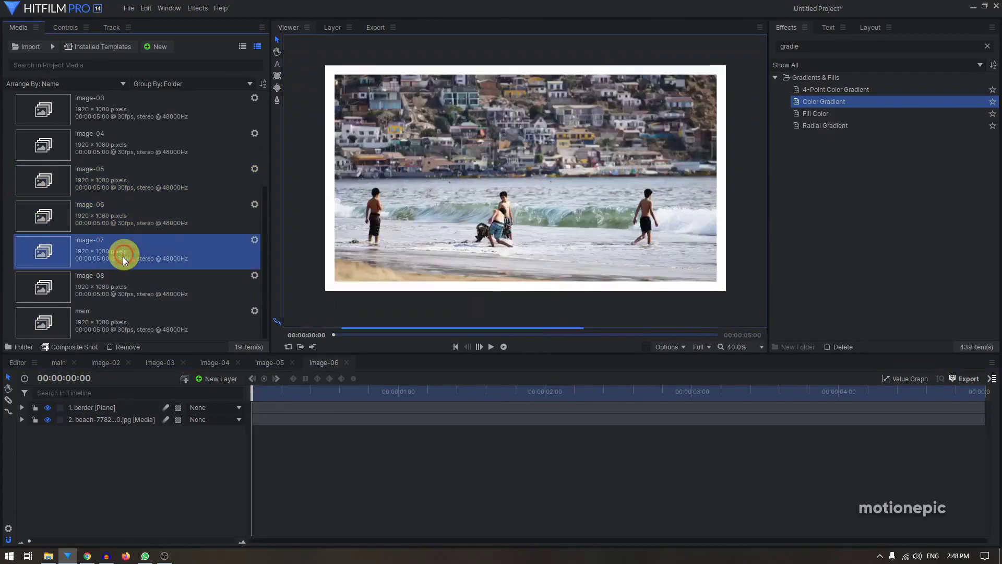
left_click(117, 281)
double_click(117, 281)
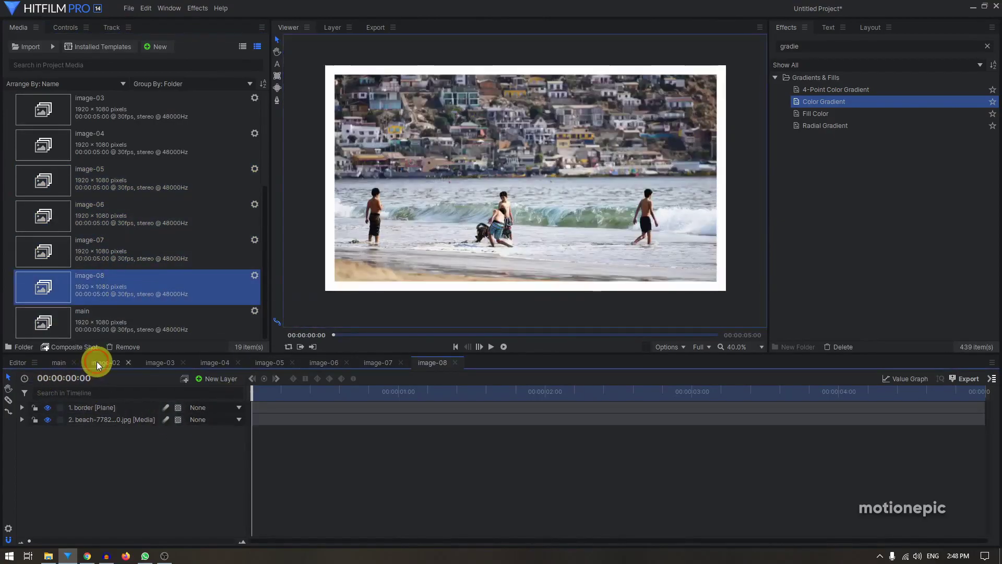
Step: In image-02, replace the beach photo with binoculars-1209011_1920.jpg beneath the border layer and close its timeline
left_click(96, 361)
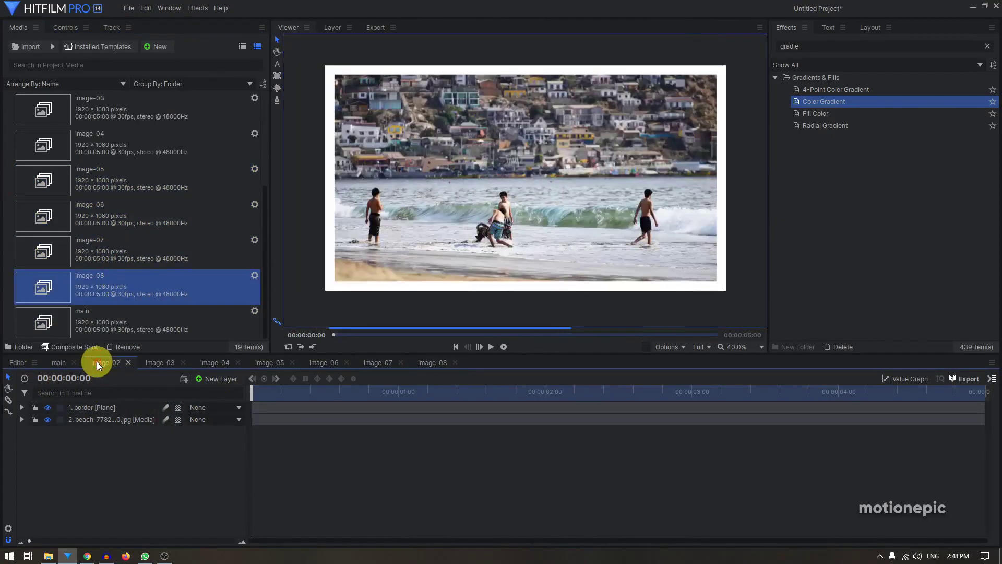
left_click(105, 421)
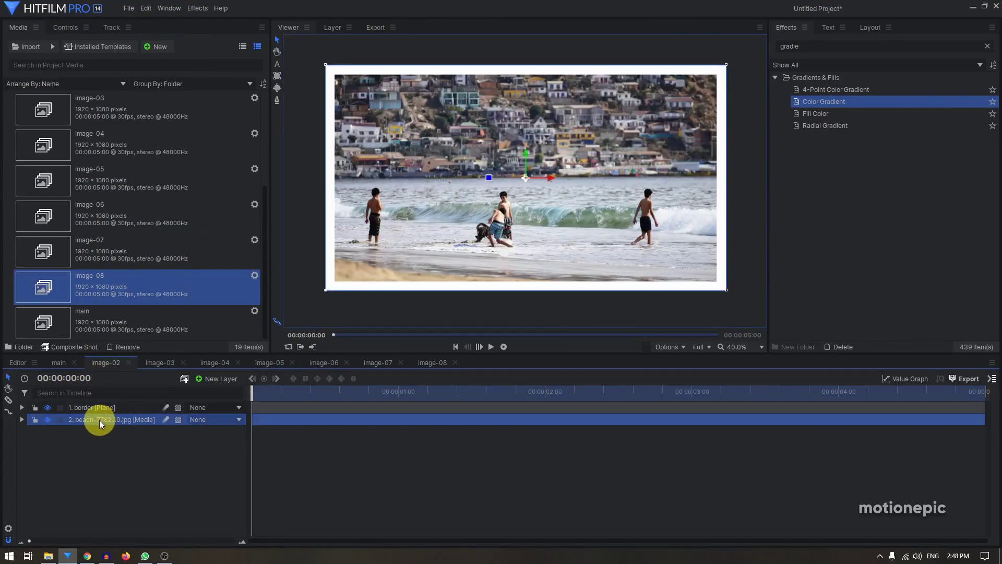
key("Delete")
scroll(56, 123, "up", 5)
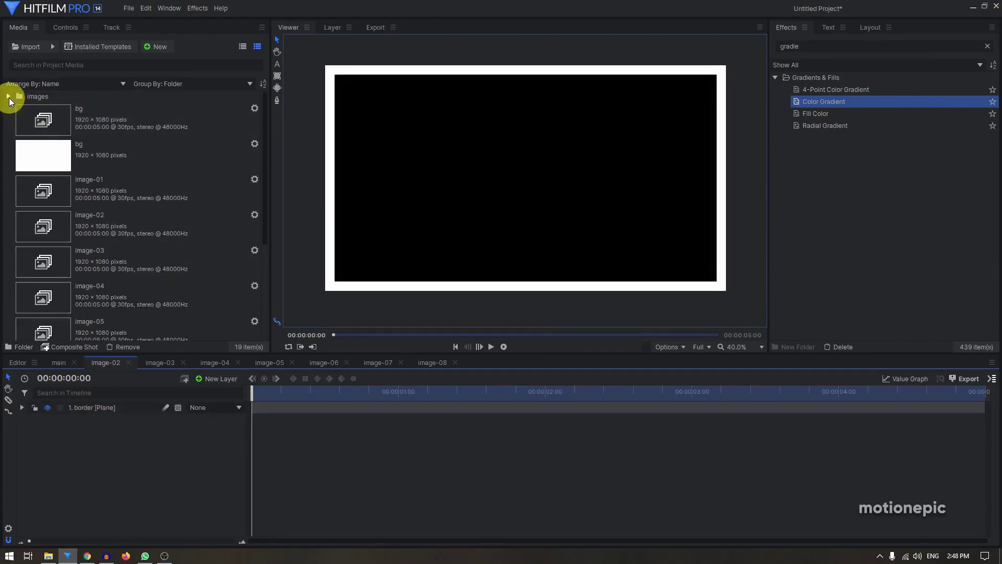
left_click(9, 100)
left_click_drag(73, 155, 77, 428)
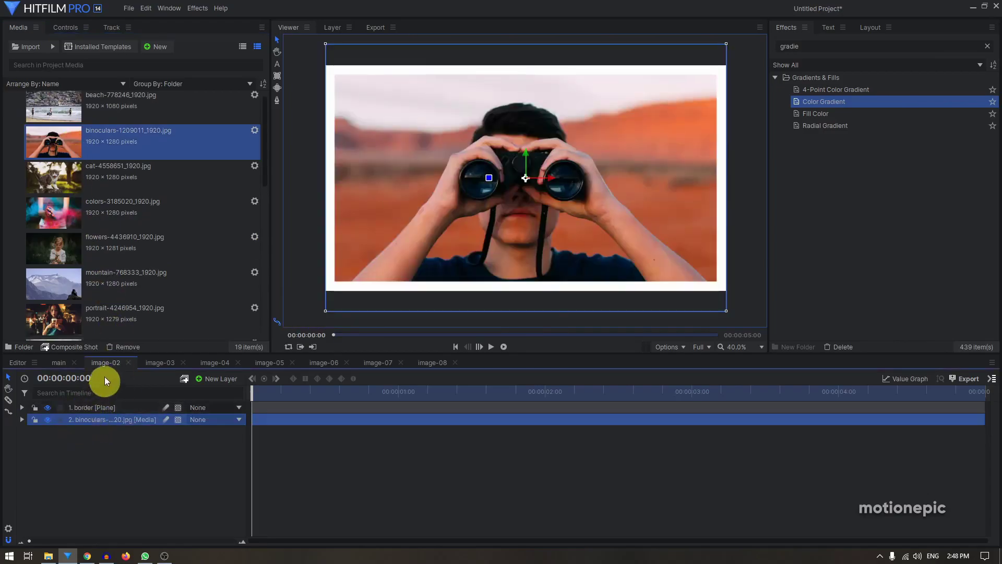
left_click(129, 363)
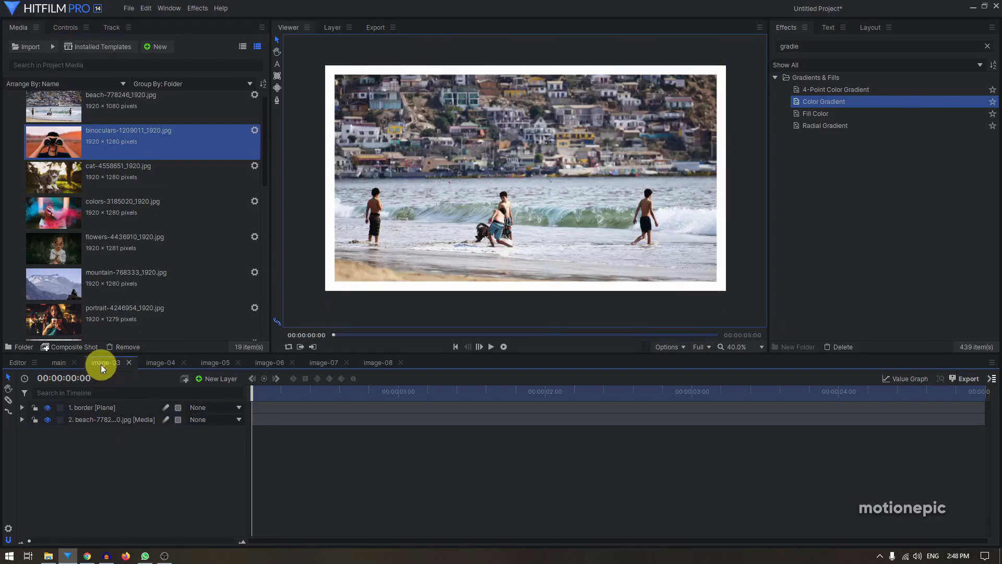
Step: In image-03, replace the beach photo with cat-4558651_1920.jpg beneath the border layer and close its timeline
left_click(115, 421)
key("Delete")
left_click_drag(85, 178, 108, 420)
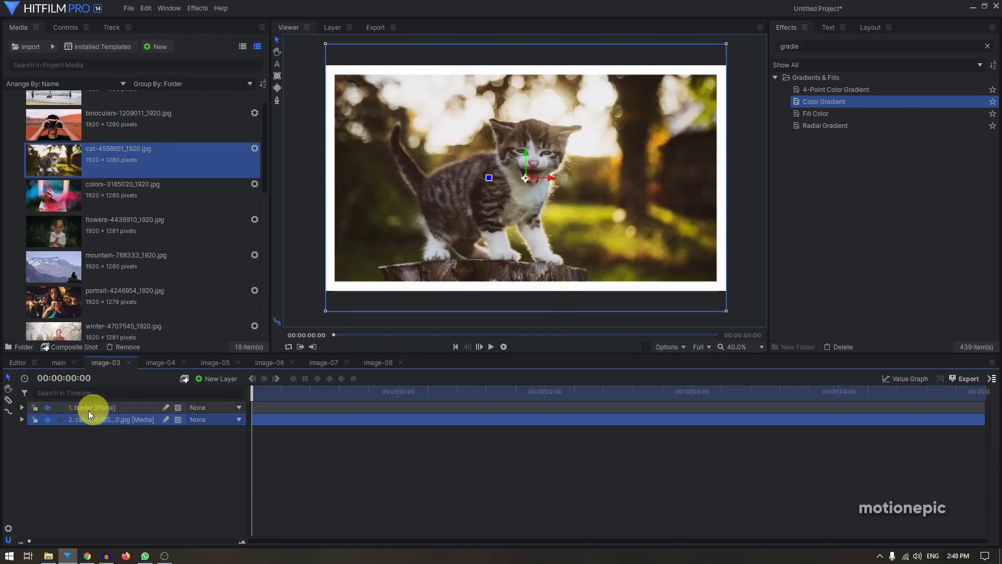
left_click(130, 364)
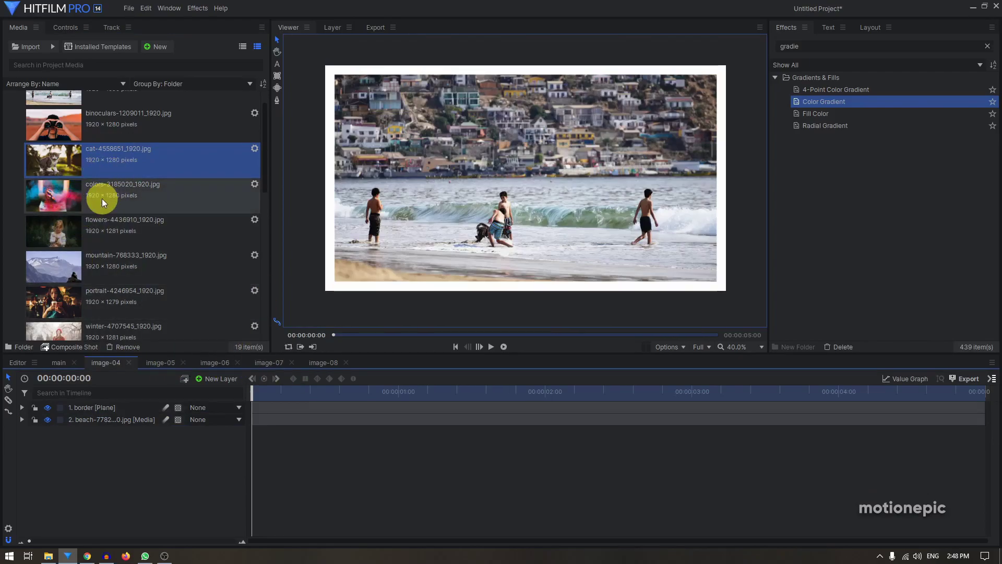
Step: Replace the beach photo in image-04 through image-08 with the colors, flowers, mountain, portrait and winter photos respectively, closing each timeline
left_click(105, 418)
left_click(128, 362)
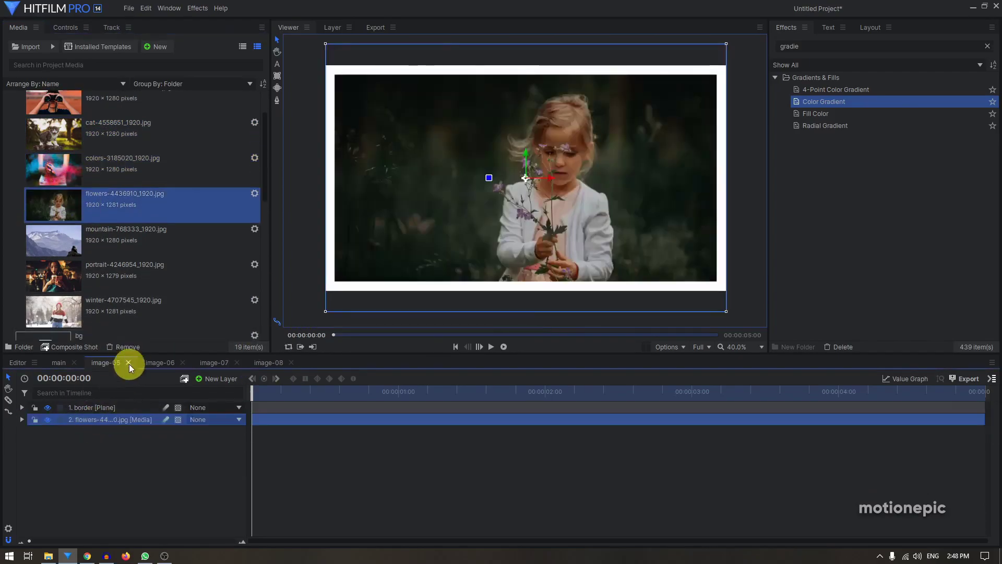
left_click(128, 362)
left_click(129, 362)
left_click(128, 362)
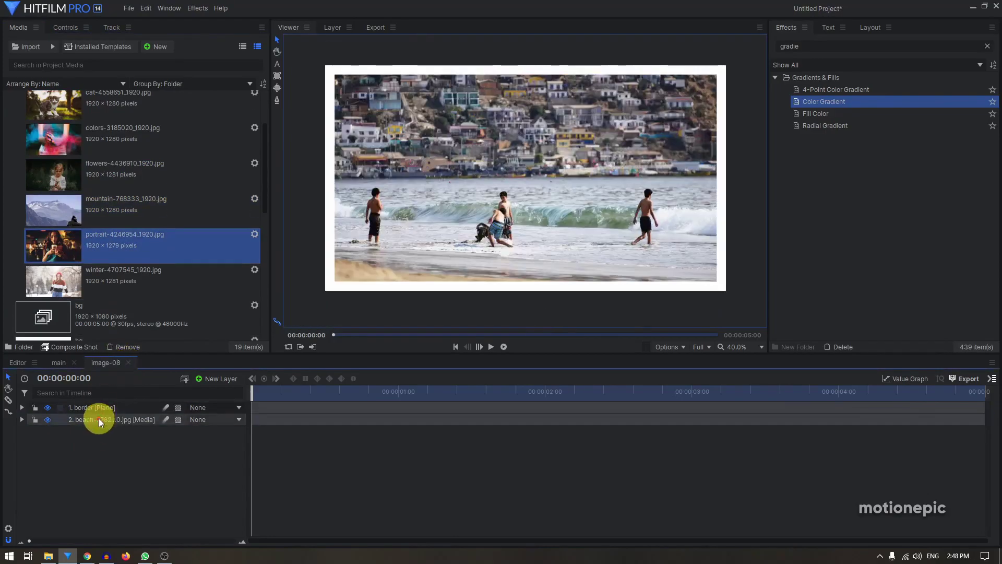
left_click(128, 362)
left_click(128, 363)
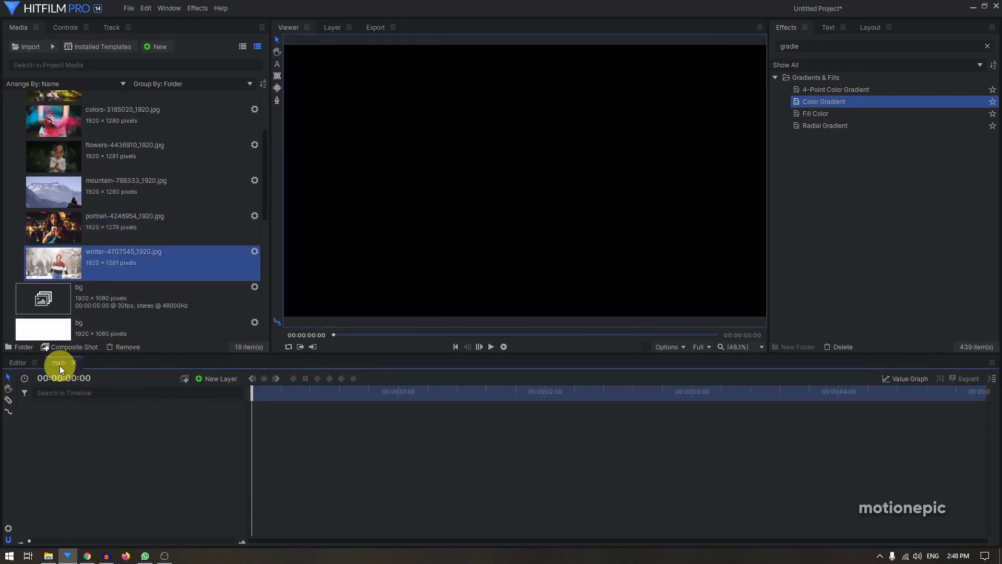
Step: Collapse the images folder and add the bg composite shot to the main timeline
scroll(22, 156, "up", 5)
left_click(7, 97)
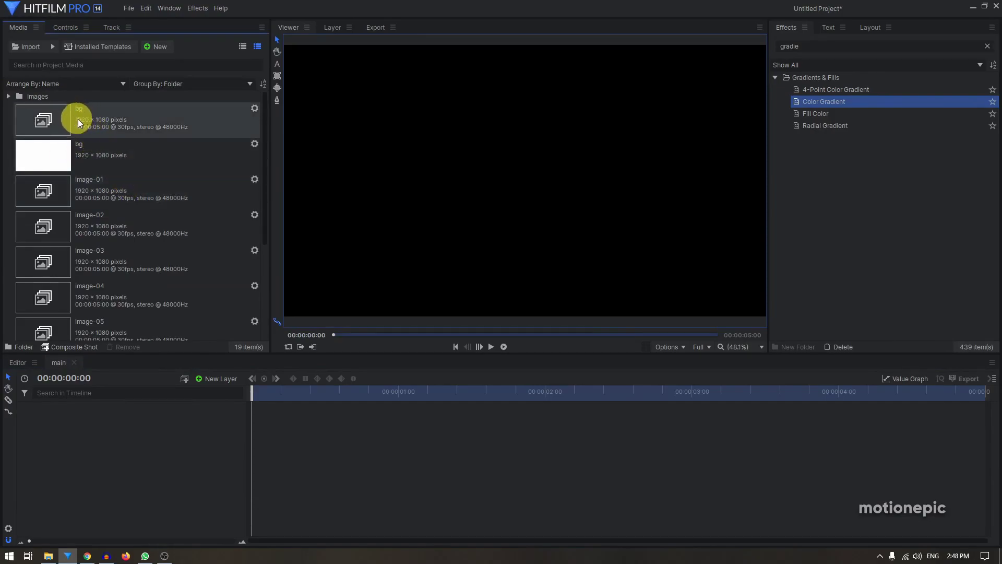
left_click_drag(66, 121, 102, 420)
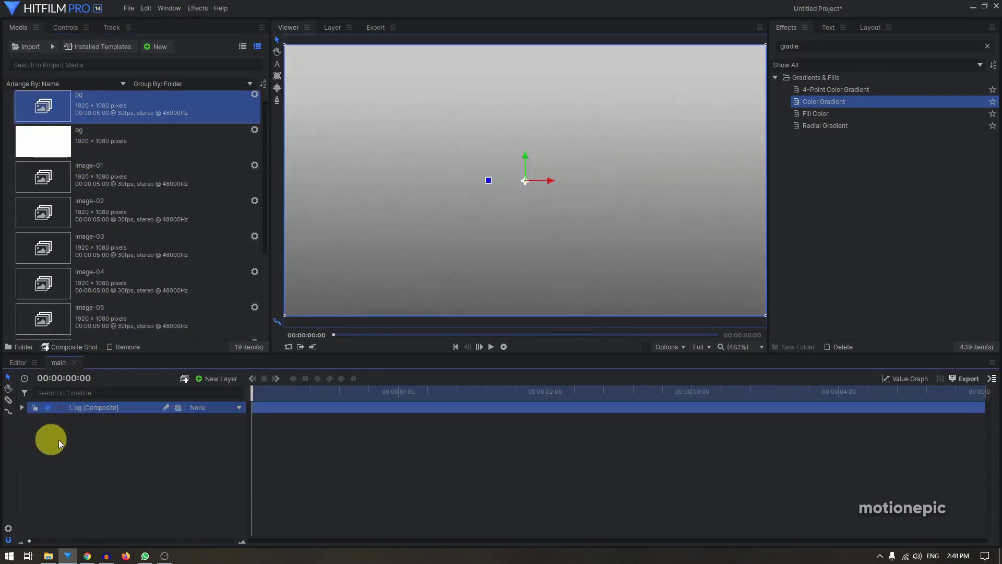
left_click(105, 443)
scroll(445, 199, "down", 1)
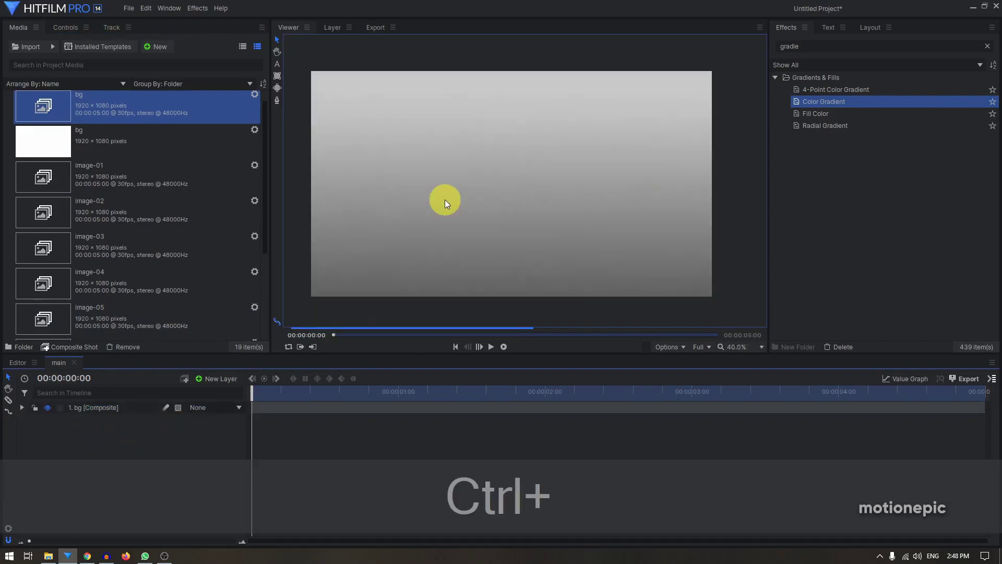
Step: Add the composite shots image-01 through image-08 to the main timeline above the bg layer
left_click(95, 180)
scroll(96, 177, "down", 3)
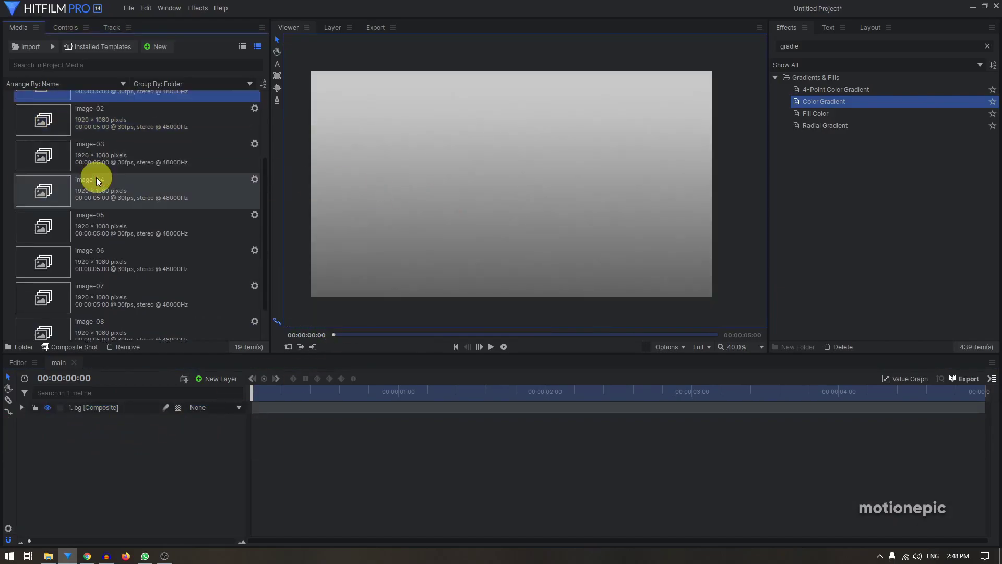
left_click(96, 299, "shift")
left_click_drag(96, 299, 95, 404)
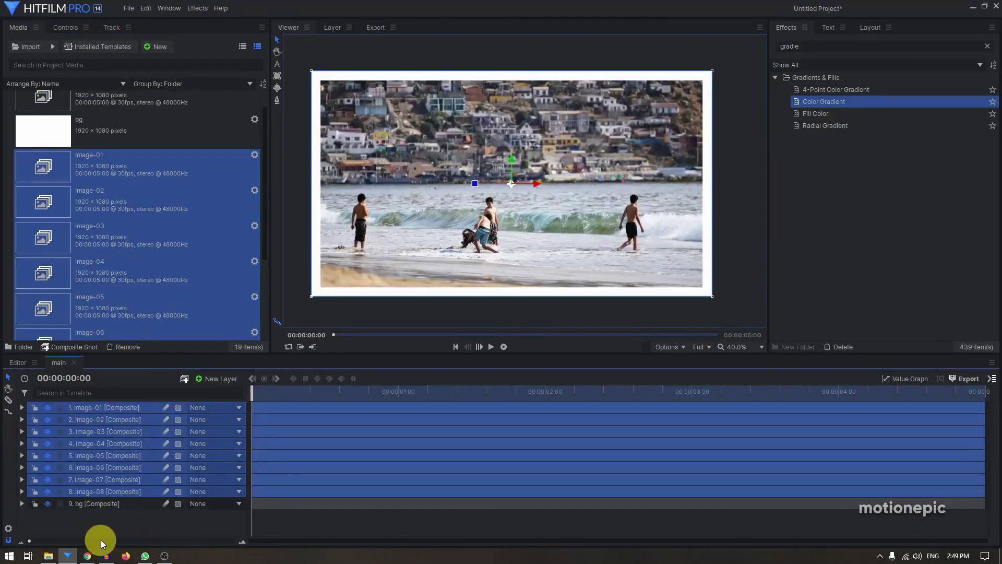
left_click(110, 527)
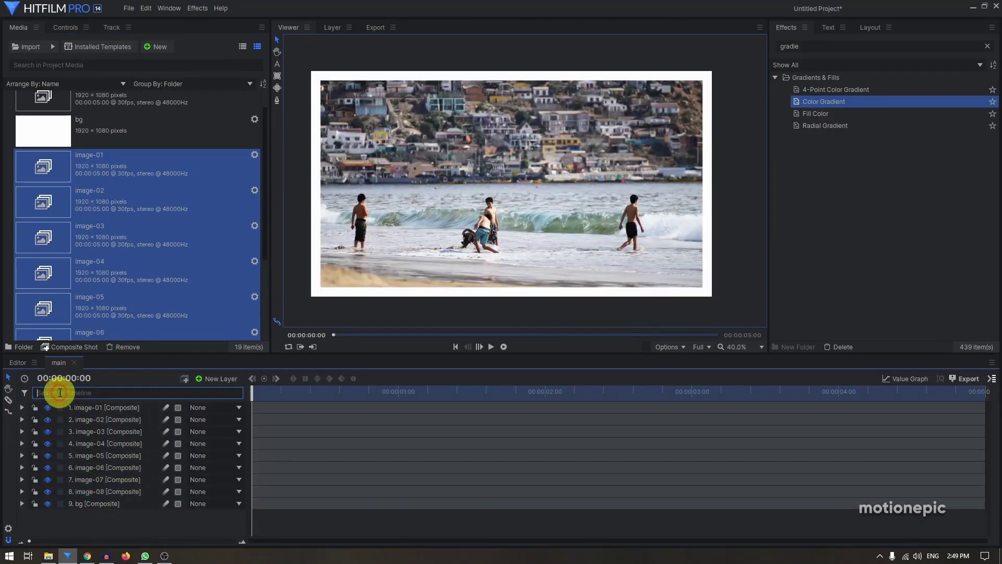
Step: Try to set the scale of all eight image layers to 20% at once, filtering the timeline properties by "scale"
left_click(101, 407)
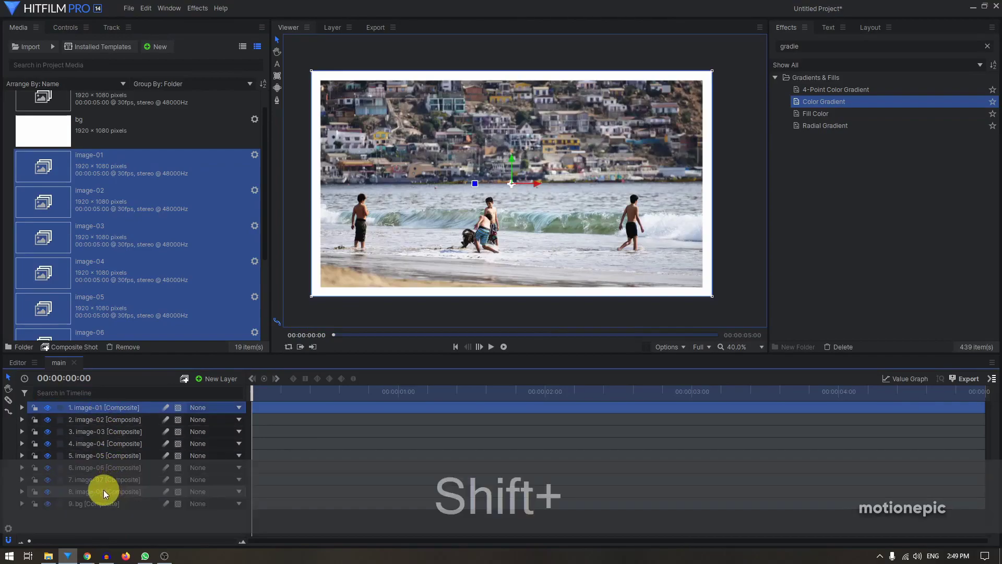
left_click(102, 491, "shift")
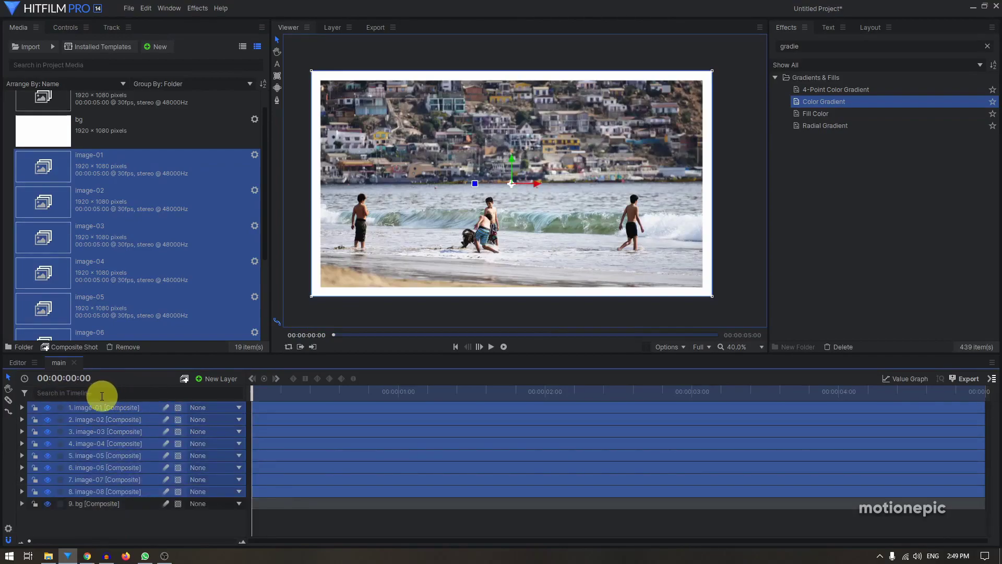
left_click(82, 395)
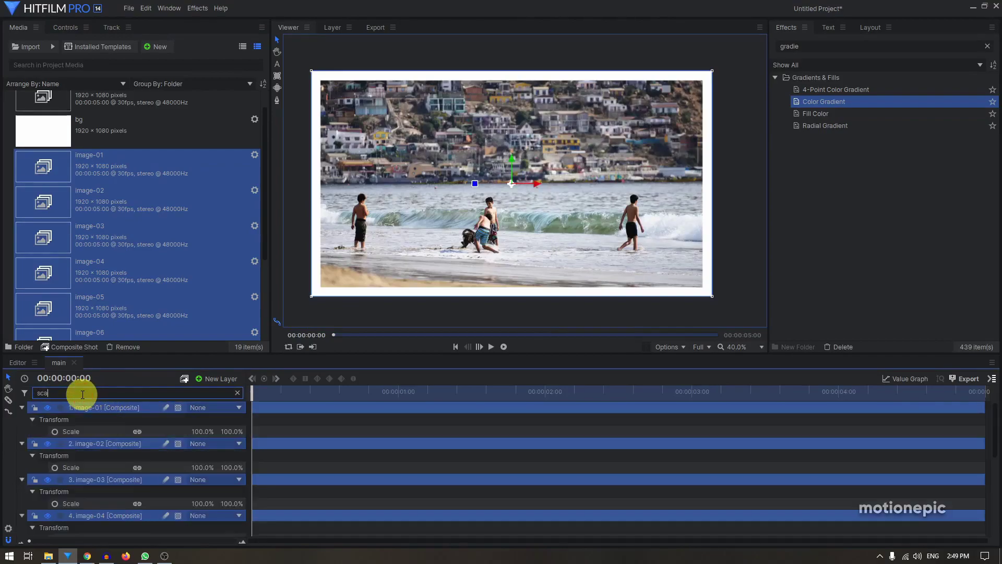
type("scale")
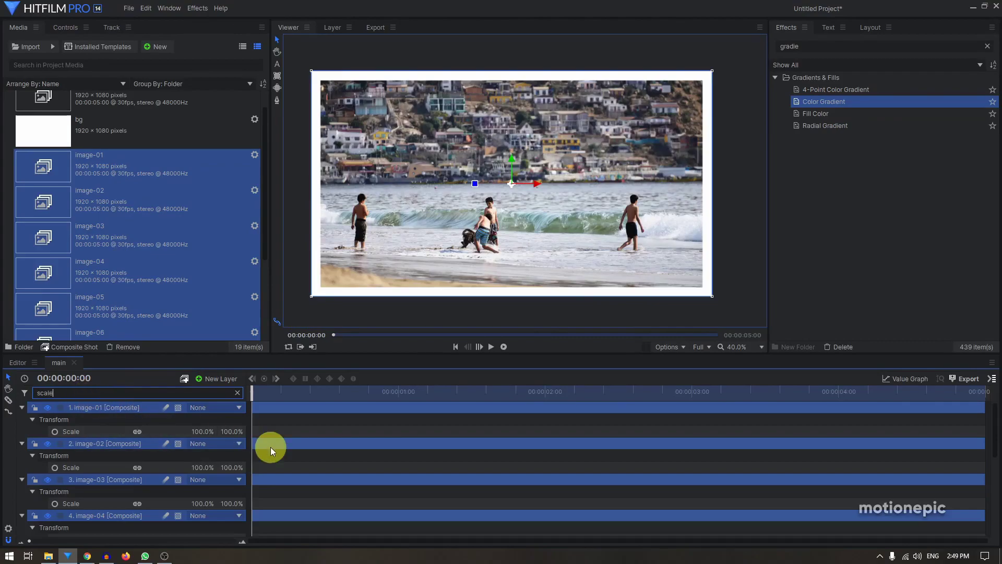
left_click(90, 408)
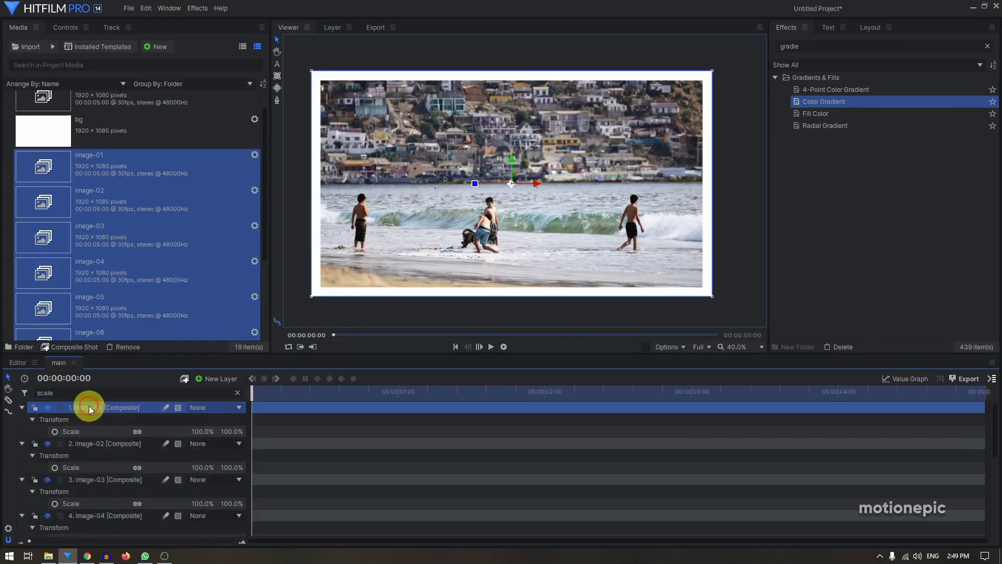
scroll(105, 452, "down", 5)
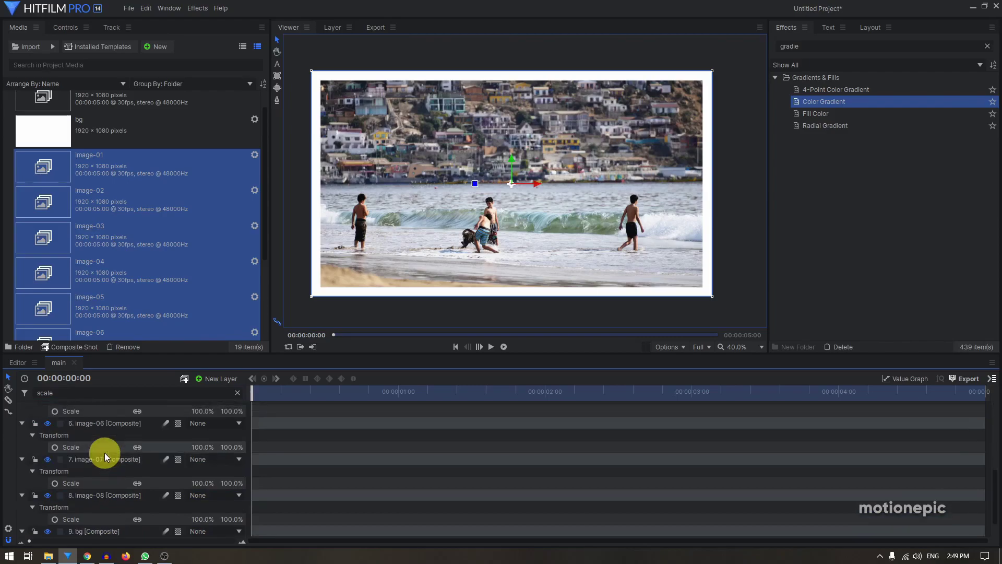
left_click(90, 521, "shift")
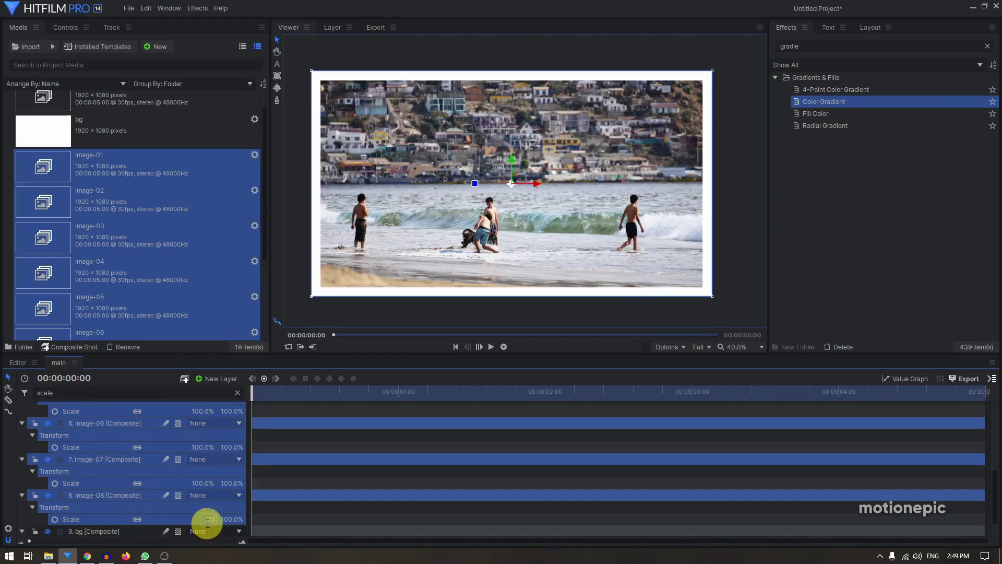
key("Return")
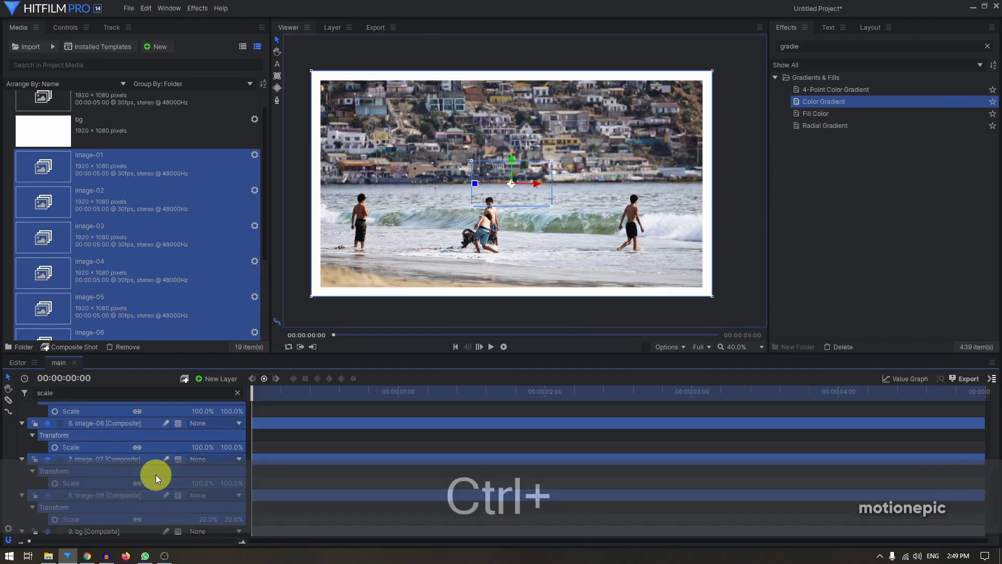
Step: Undo the last scale change and clear the timeline's property filter
key("ctrl+z")
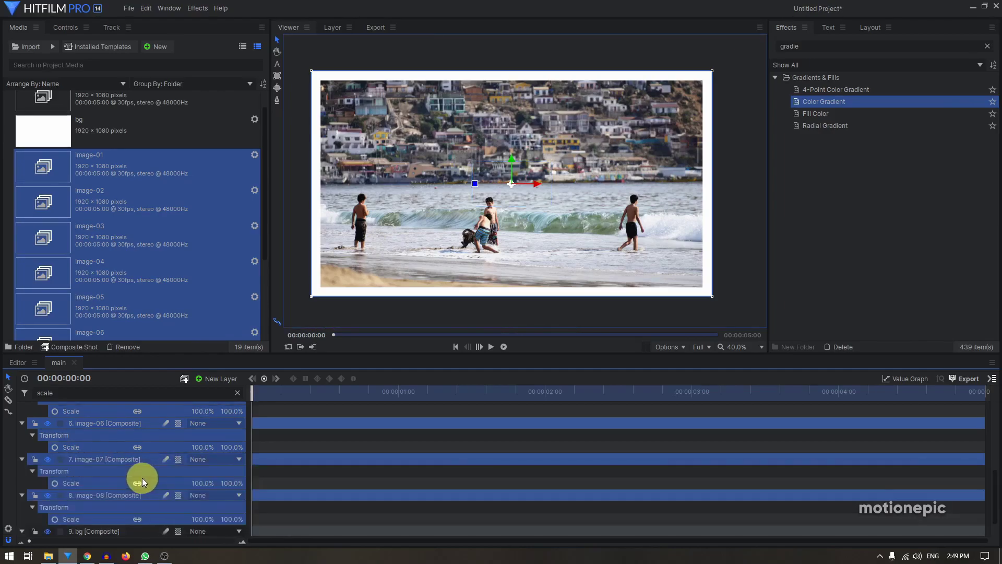
scroll(142, 478, "up", 5)
left_click(238, 394)
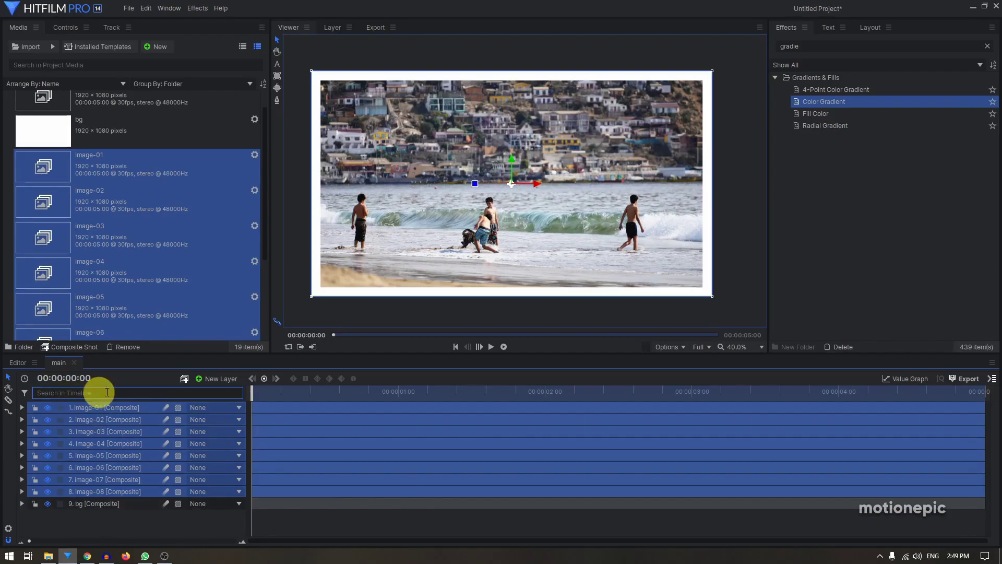
Step: Add a new point layer to the main timeline and parent the image-01 through image-08 layers to it
left_click(213, 379)
left_click(214, 448)
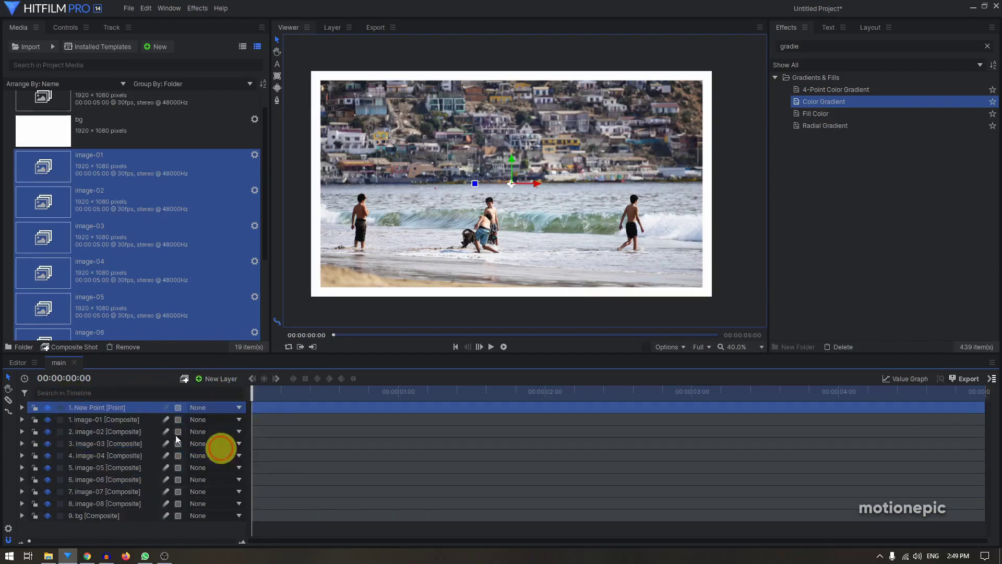
left_click(102, 418)
left_click(109, 504, "shift")
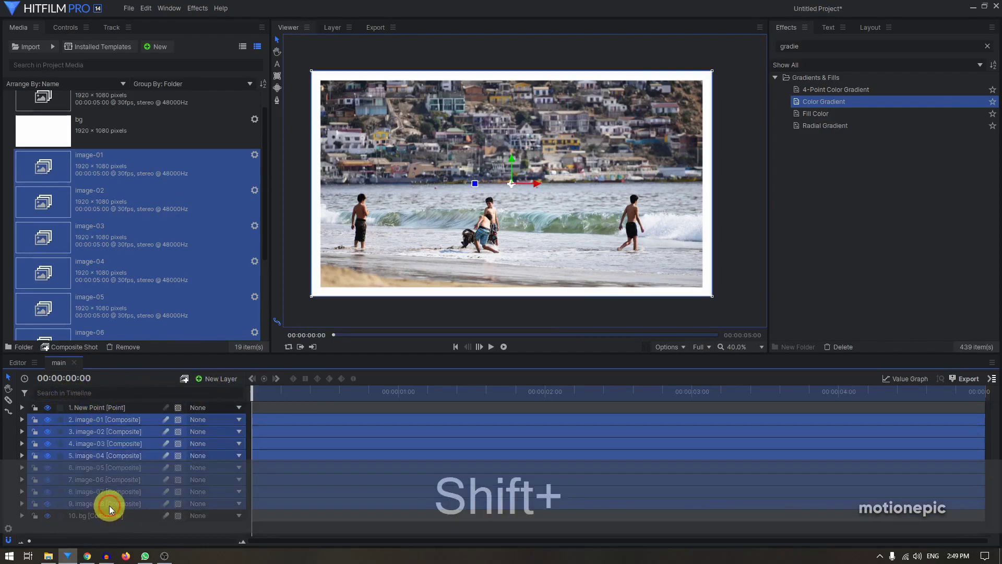
left_click(201, 421)
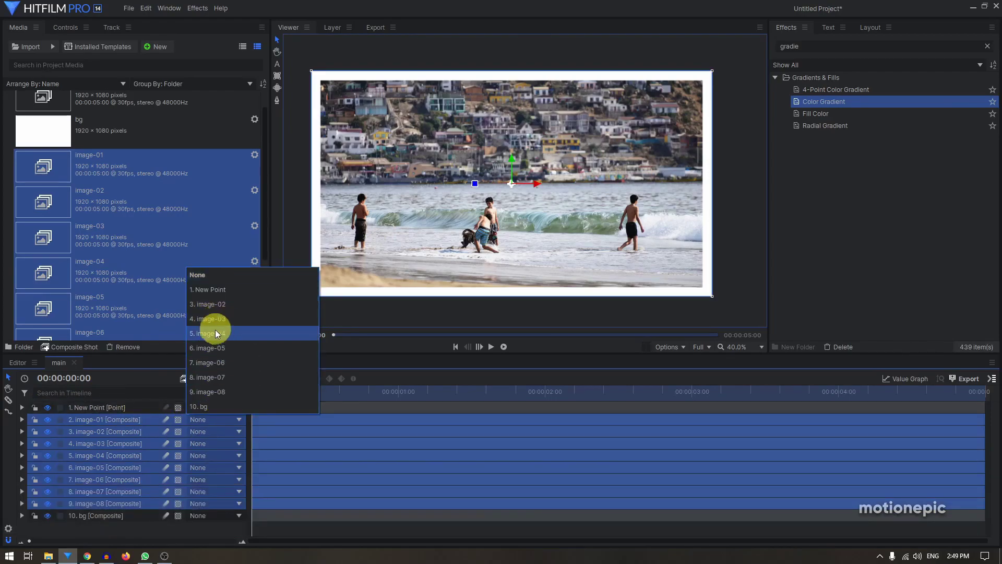
left_click(211, 294)
Step: Set the scale of the New Point layer to 20%
left_click(21, 407)
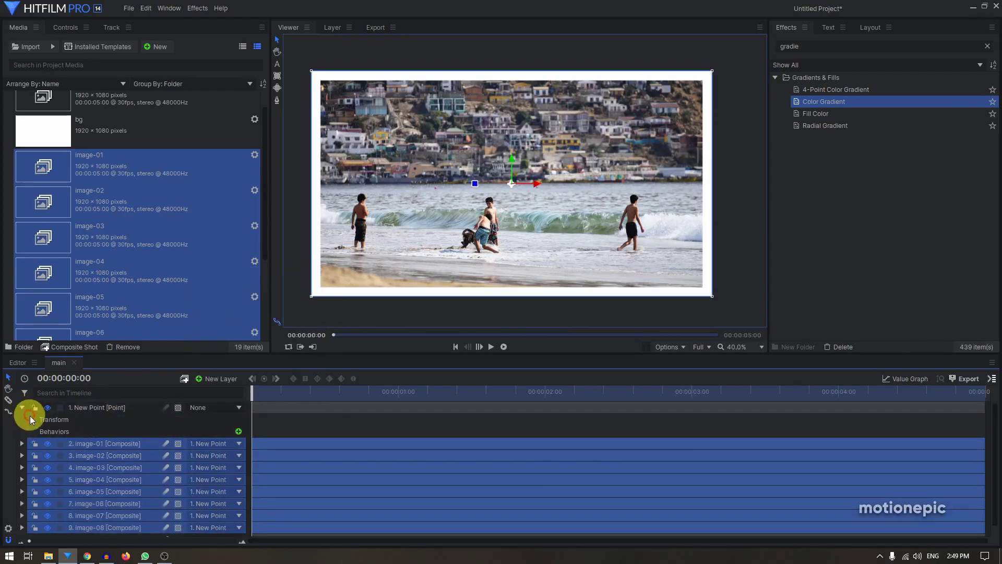
left_click(32, 420)
left_click(204, 456)
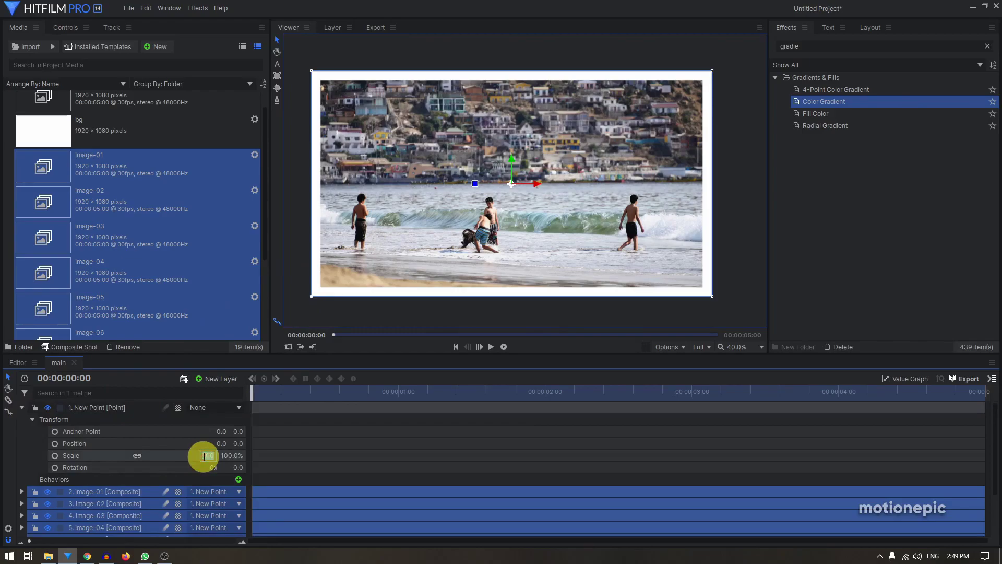
type("20")
key("Return")
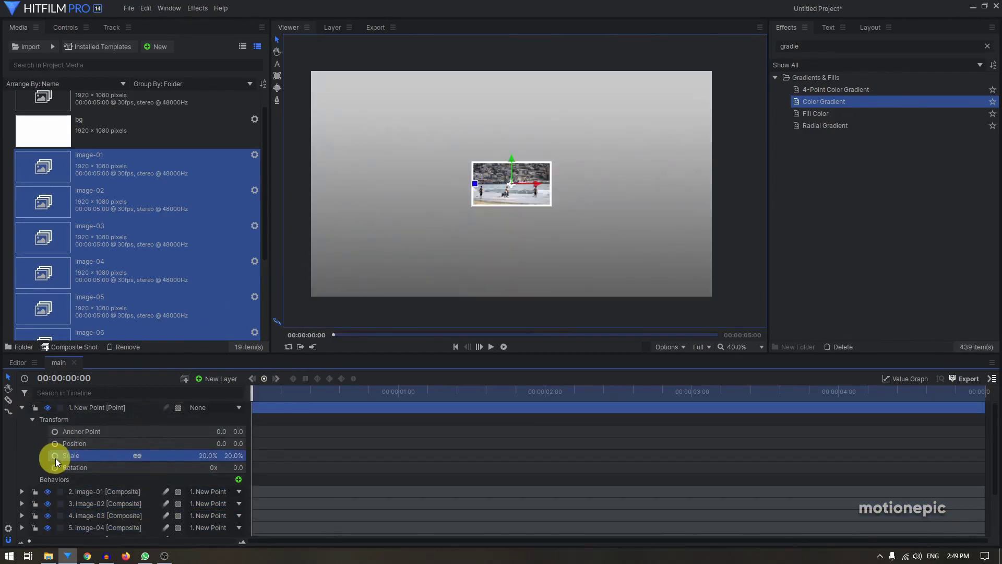
Step: Collapse the New Point layer's properties and delete the layer from the main timeline
left_click(21, 407)
left_click(83, 408)
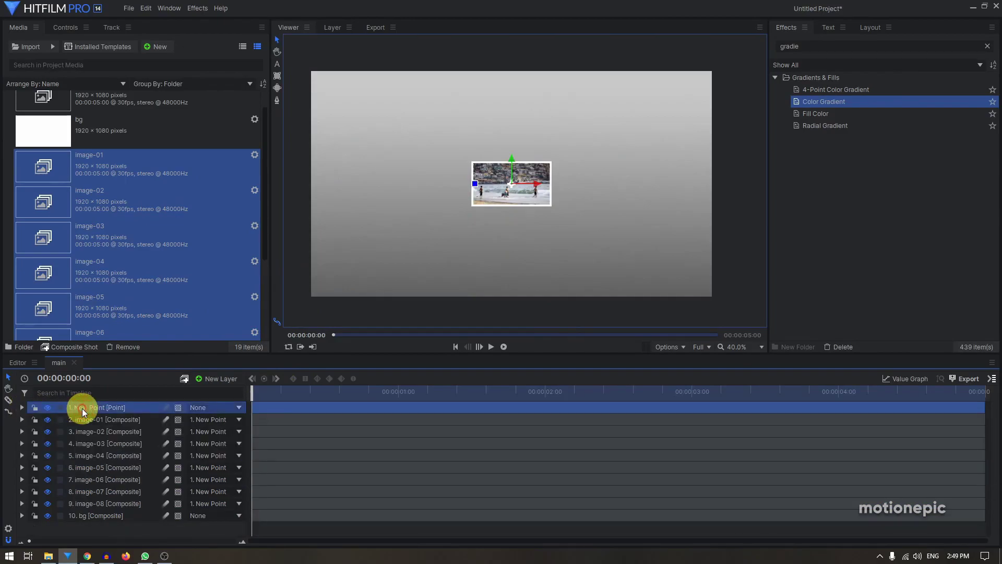
key("Delete")
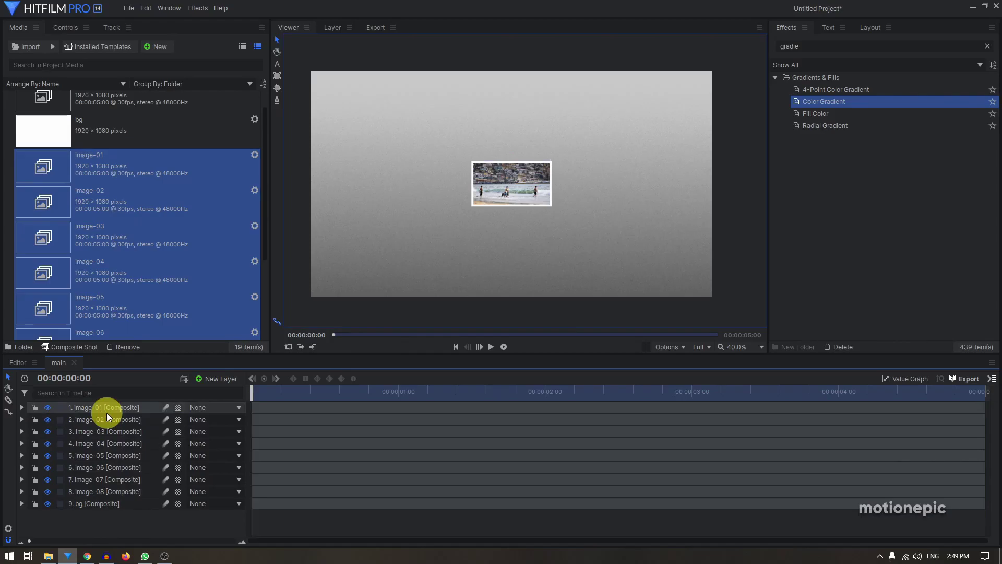
Step: Move the image-01 through image-07 layers away from the canvas center to form a loose collage around image-08
left_click(105, 408)
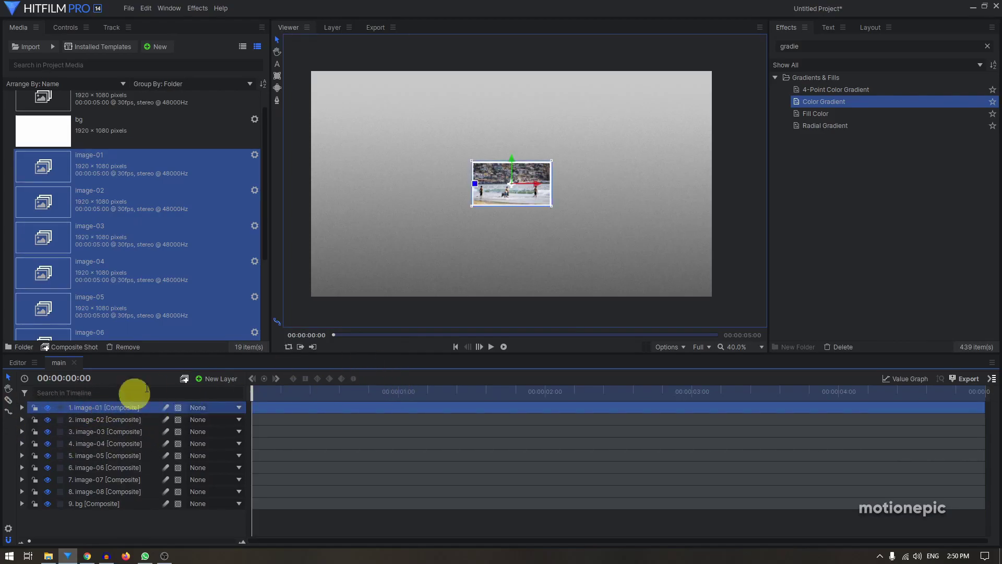
left_click_drag(533, 183, 443, 131)
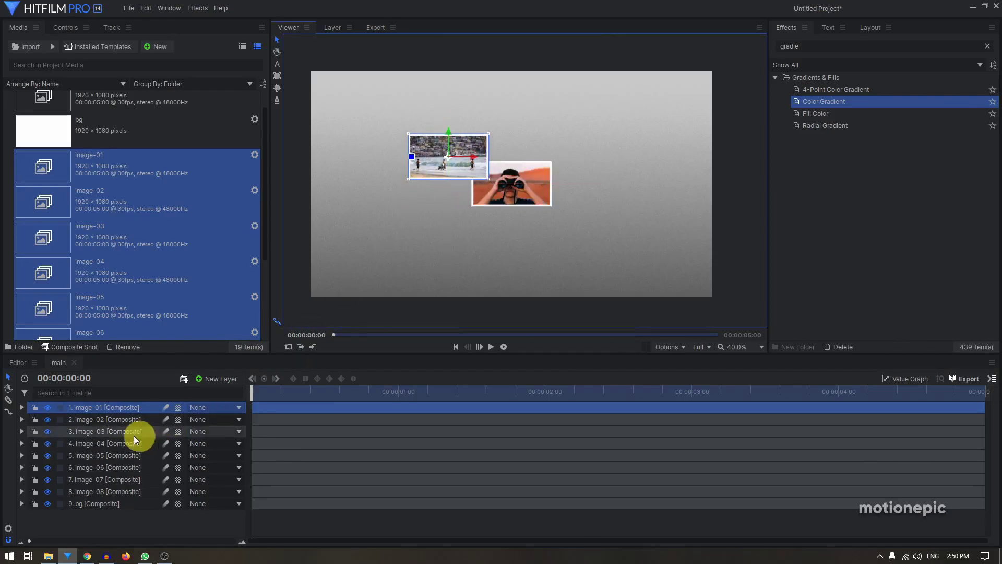
left_click(112, 418)
left_click_drag(512, 180, 522, 149)
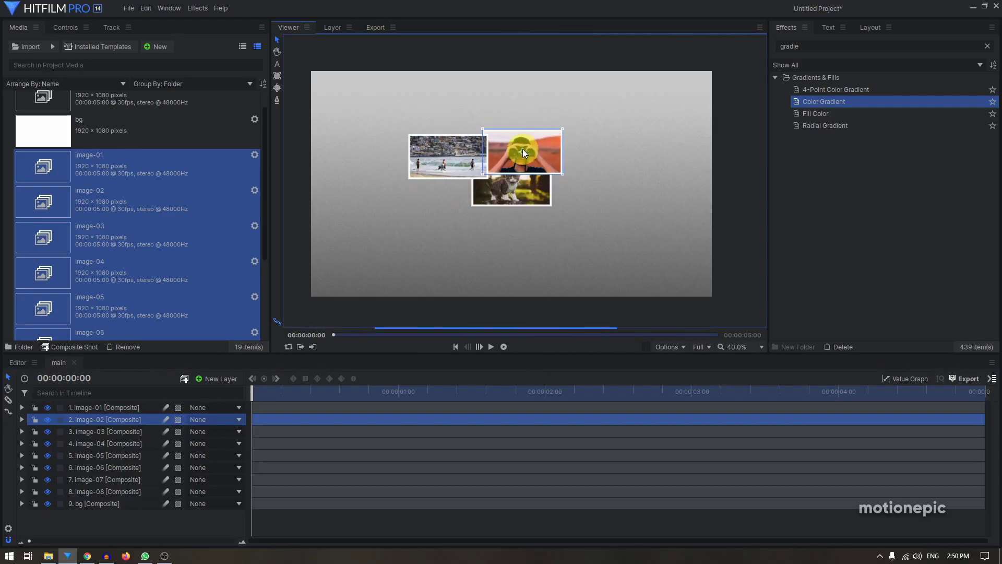
left_click(108, 429)
left_click_drag(511, 189, 477, 259)
left_click(110, 455)
left_click(109, 468)
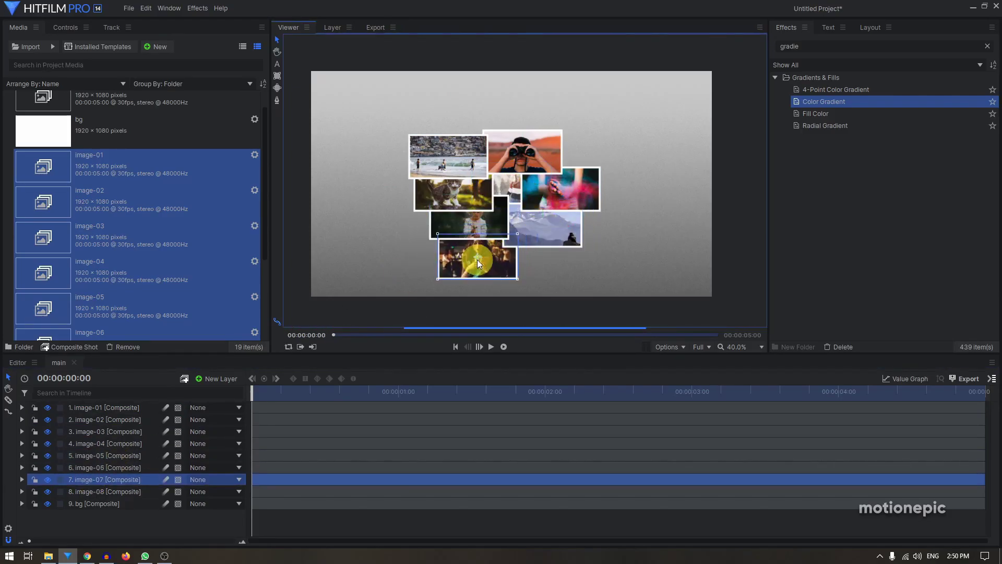
Step: Refine the collage by nudging the photos outward into neater rows around the central image-08 photo
left_click_drag(531, 143, 553, 137)
left_click(449, 157)
left_click_drag(449, 157, 468, 149)
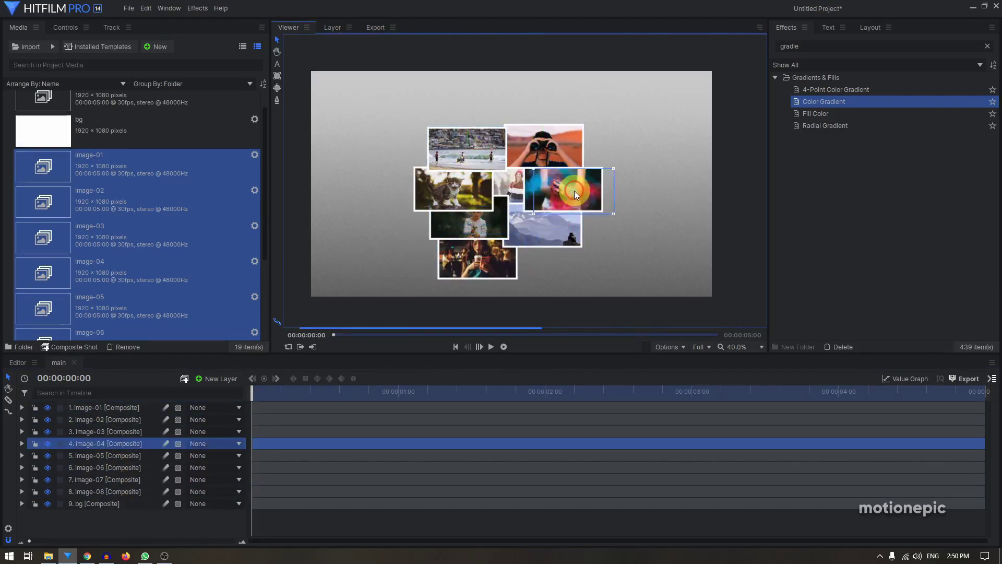
left_click_drag(575, 190, 595, 189)
left_click(516, 187)
left_click_drag(443, 194, 431, 194)
left_click(540, 230)
left_click(466, 264)
left_click_drag(466, 265, 476, 272)
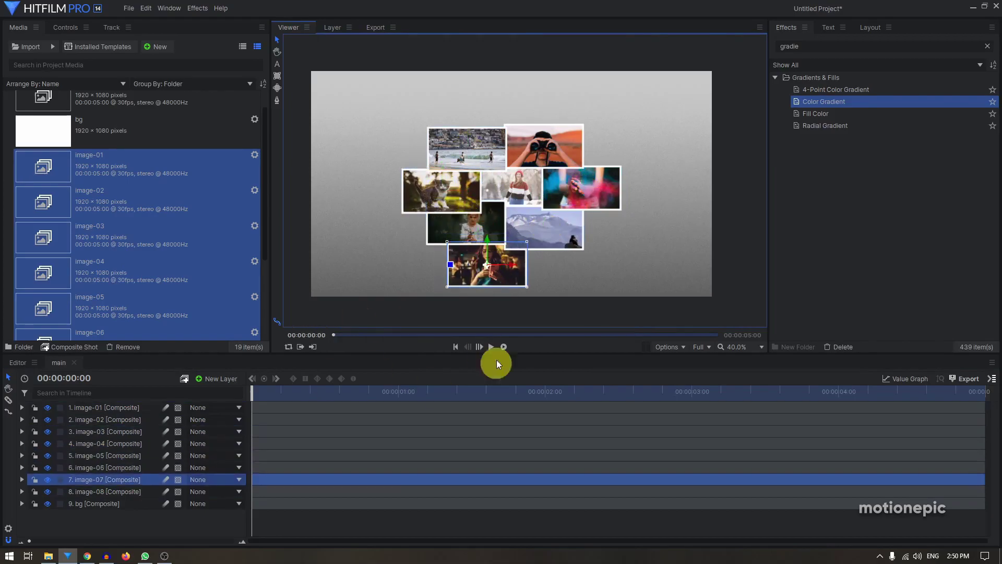
Step: Rotate the collage photos by slight, varying angles in both directions for a scattered look
left_click(94, 422)
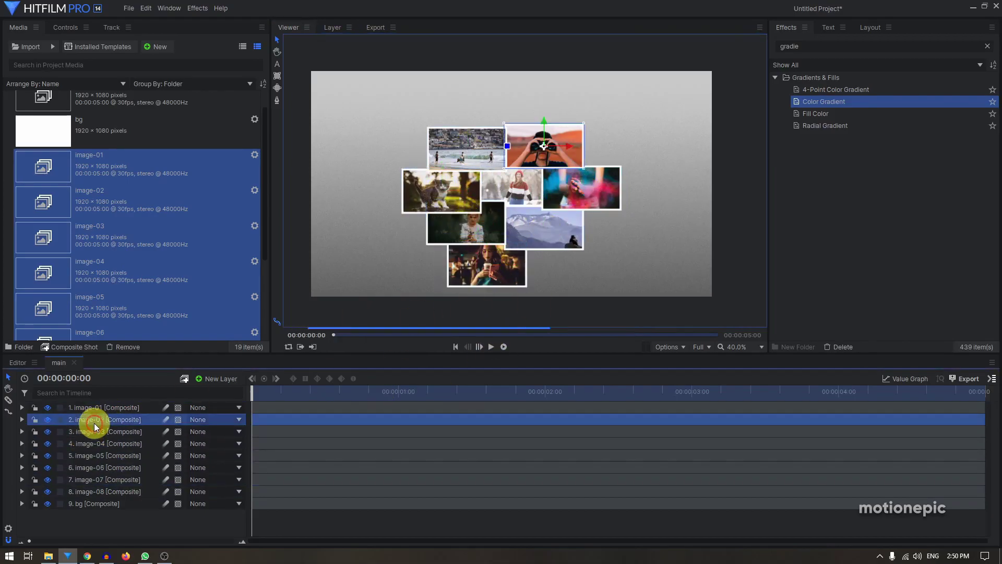
left_click(505, 148)
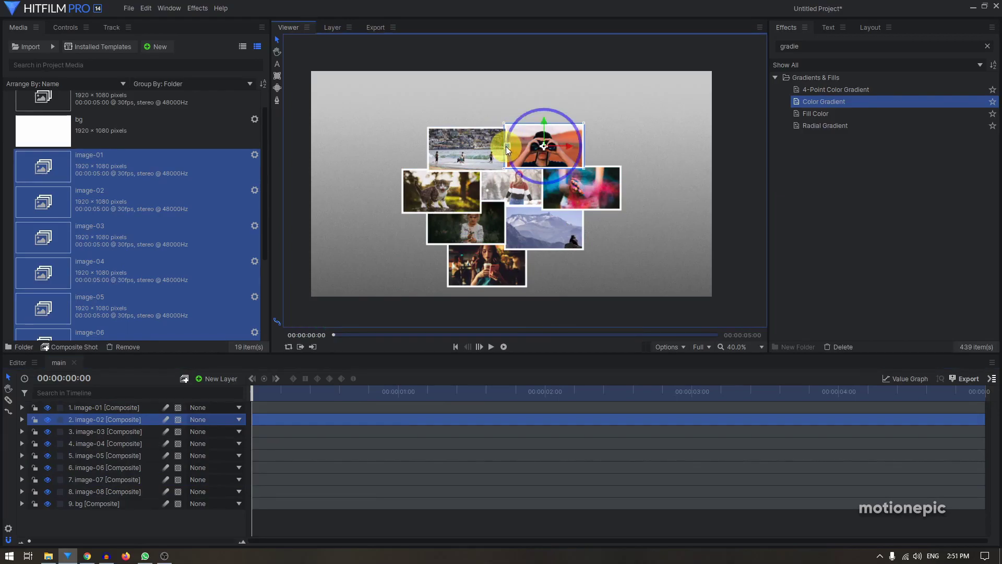
left_click_drag(506, 145, 432, 150)
left_click(454, 158)
left_click(409, 190)
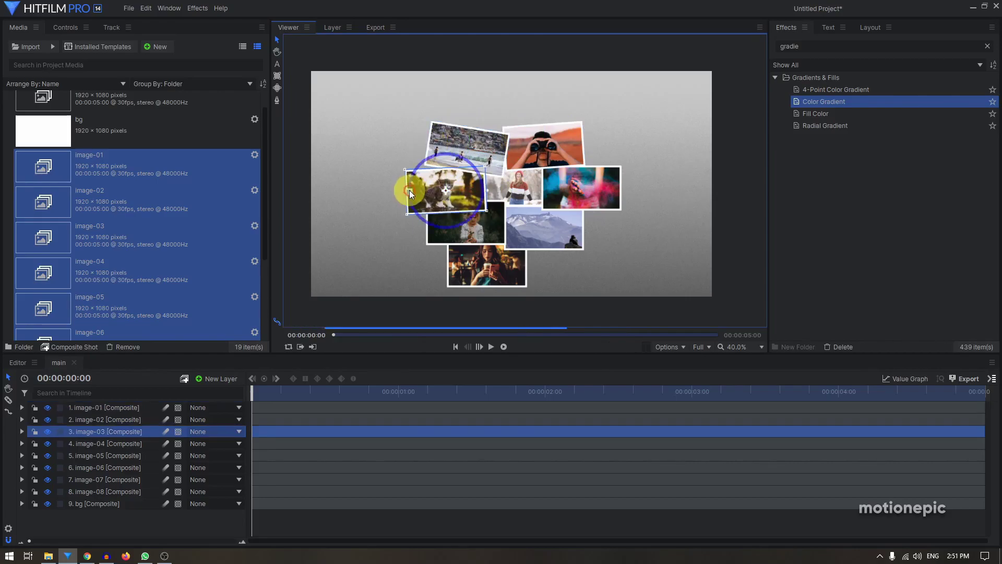
left_click(545, 191)
left_click(525, 199)
left_click(477, 206)
left_click(504, 201)
left_click(429, 224)
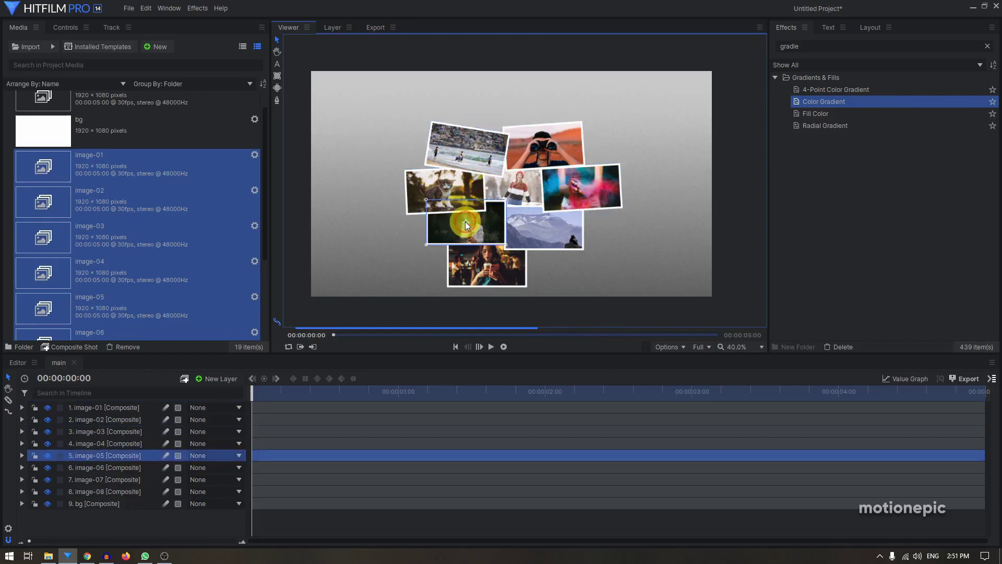
left_click(509, 225)
left_click(448, 264)
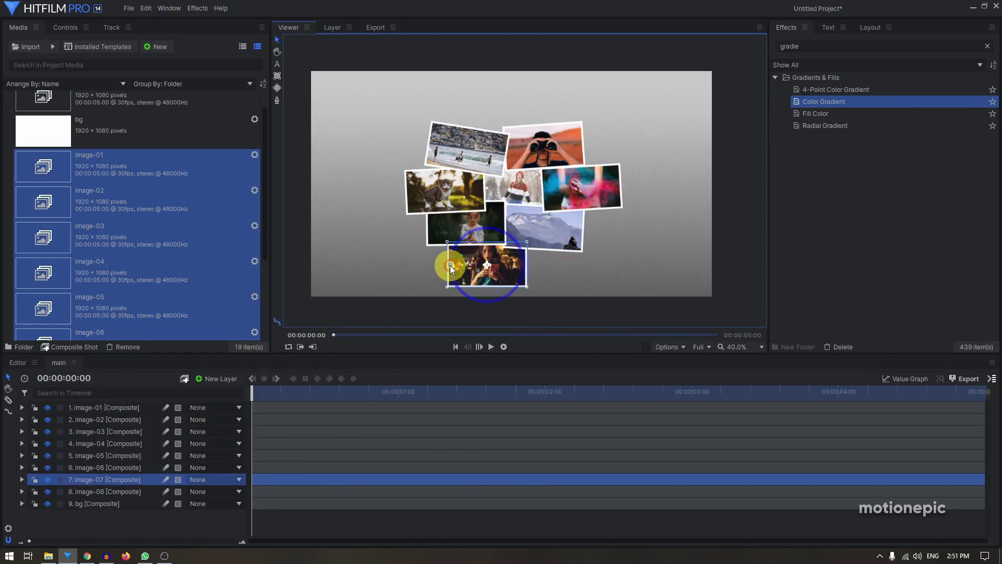
Step: Find the Drop Shadow effect and apply it to the image-01 layer
double_click(809, 47)
type("drop")
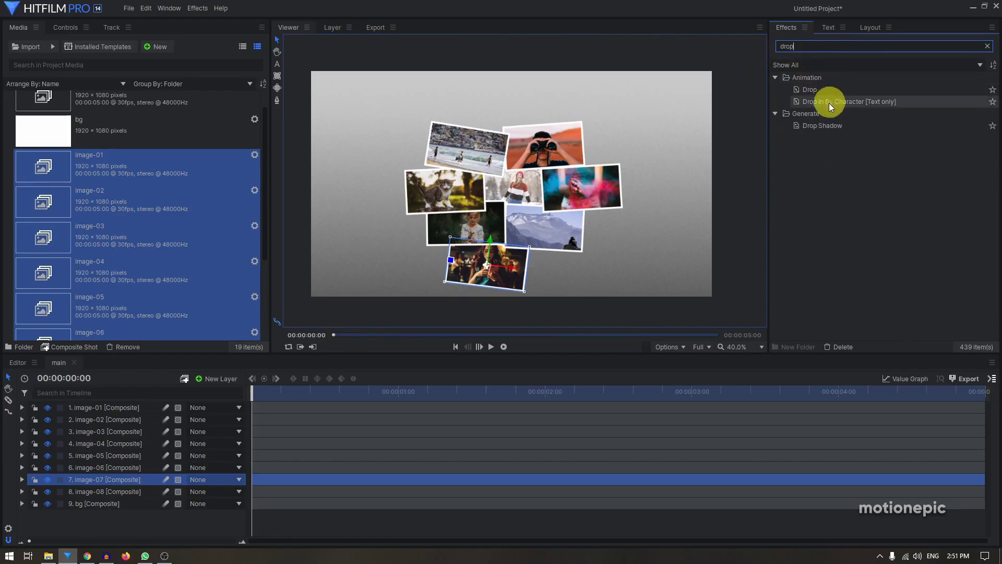
left_click_drag(817, 125, 92, 405)
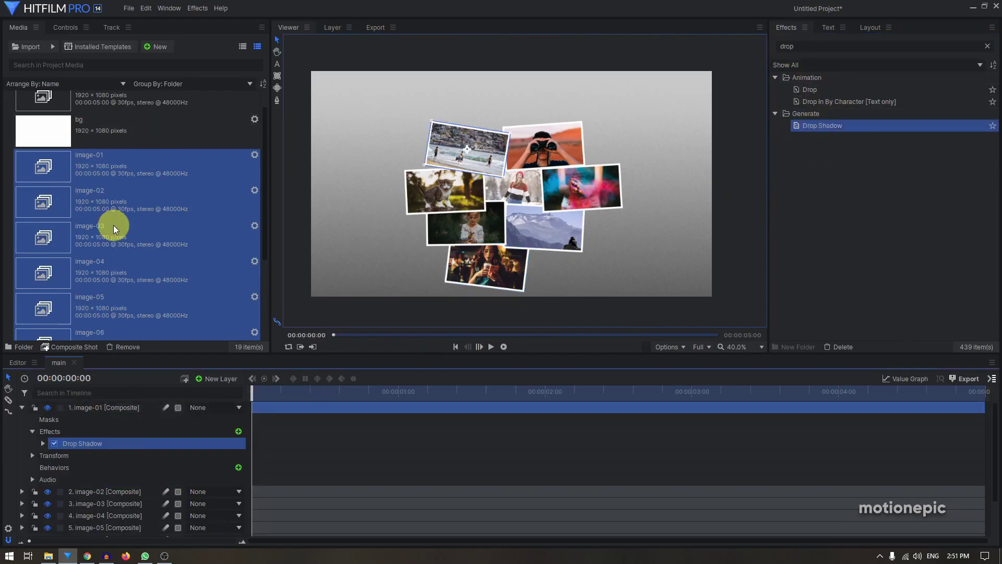
Step: Set image-01's Drop Shadow distance to 29.5 px and penumbra to 54 px
scroll(472, 174, "up", 3)
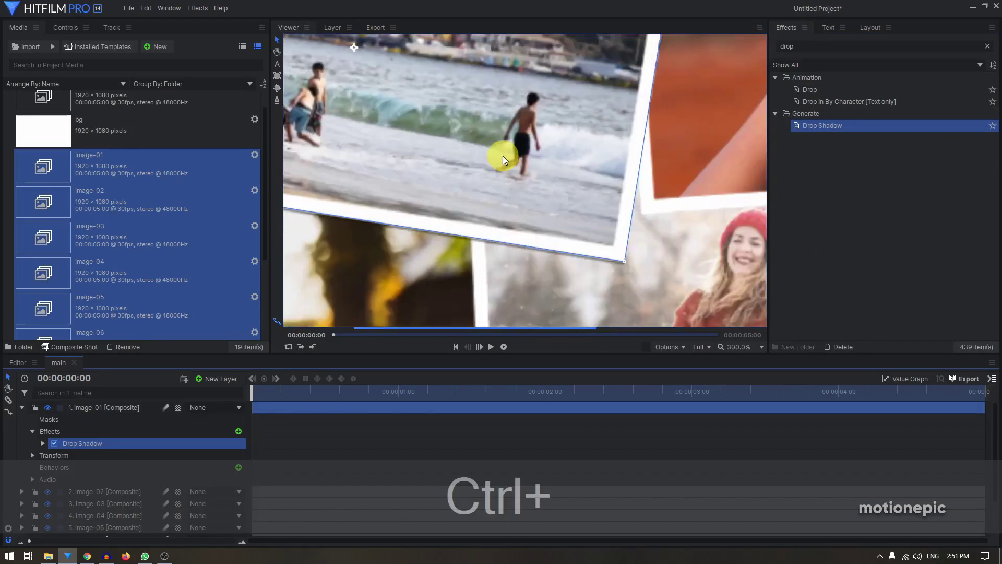
scroll(503, 156, "down", 1)
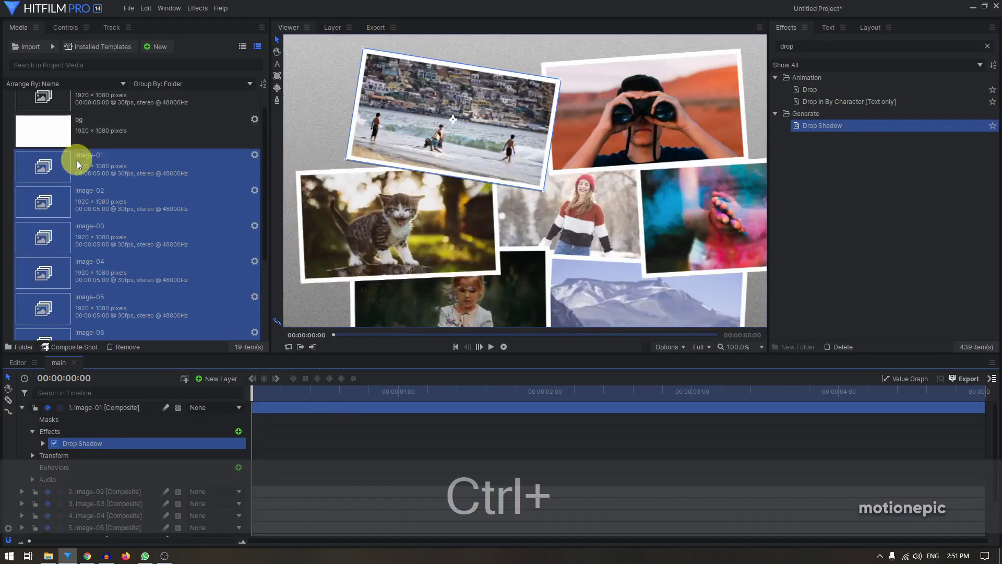
left_click(66, 27)
left_click(19, 118)
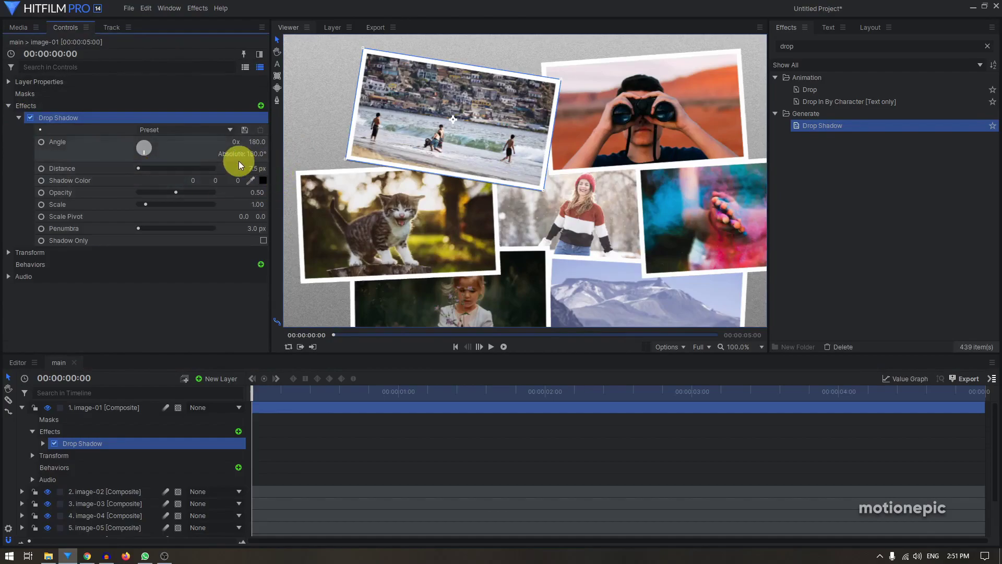
mouse_move(239, 165)
left_mouse_down()
mouse_move(225, 169)
mouse_move(252, 170)
left_mouse_up()
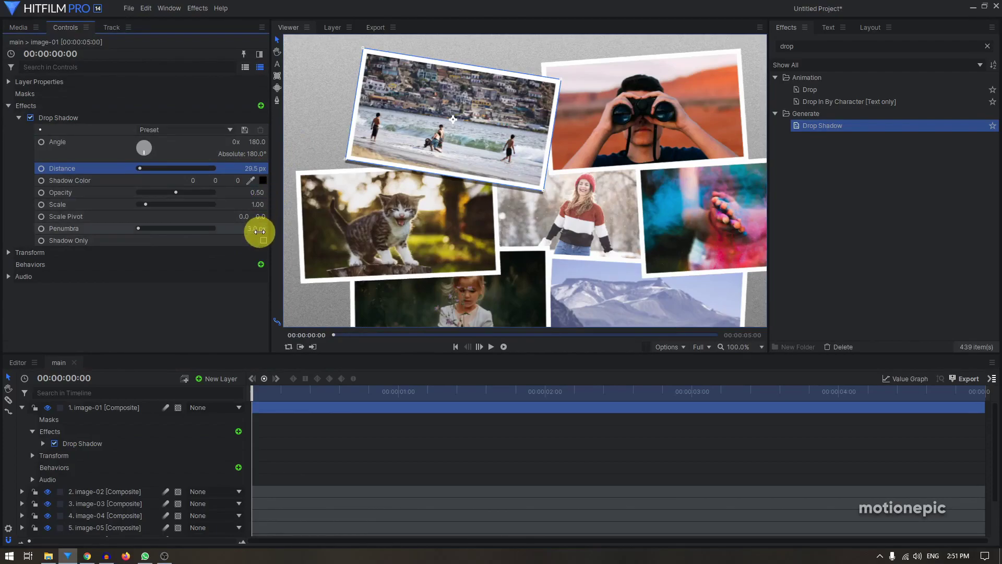
left_click_drag(260, 231, 258, 230)
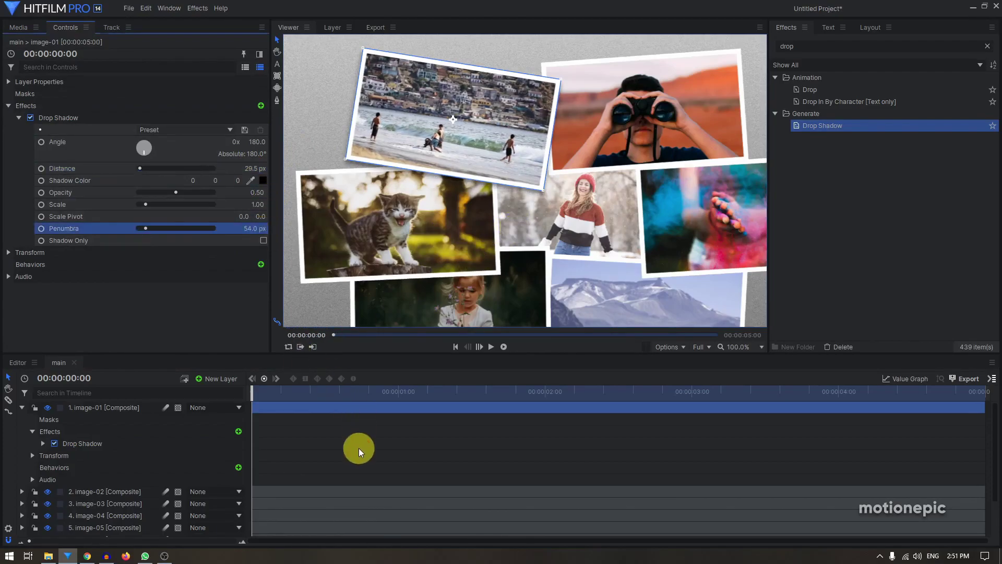
Step: Copy the Drop Shadow effect from image-01 and paste it onto the image-02 through image-08 layers
left_click(74, 444)
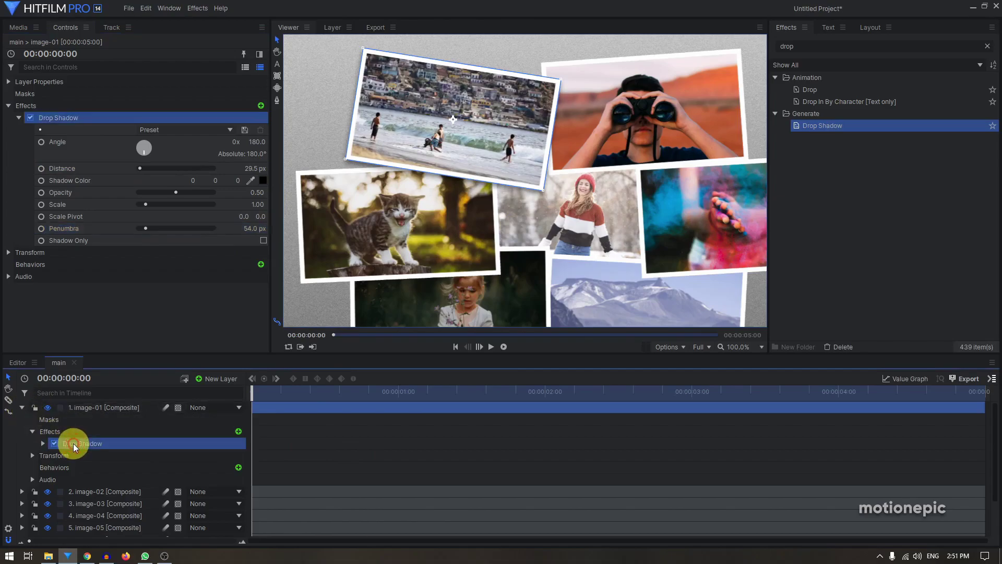
key("ctrl+c")
left_click(21, 407)
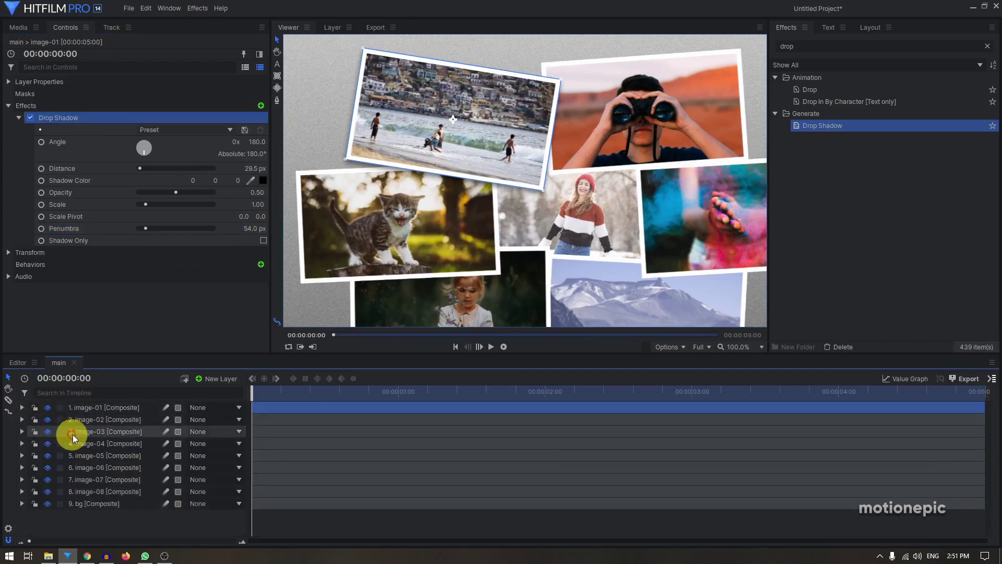
left_click(78, 420)
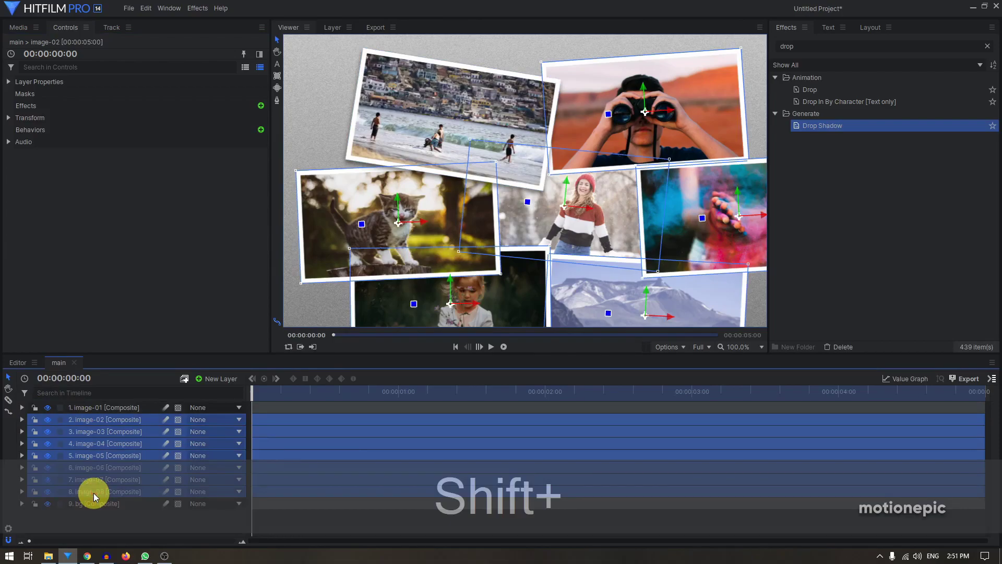
key("shift+ctrl+v")
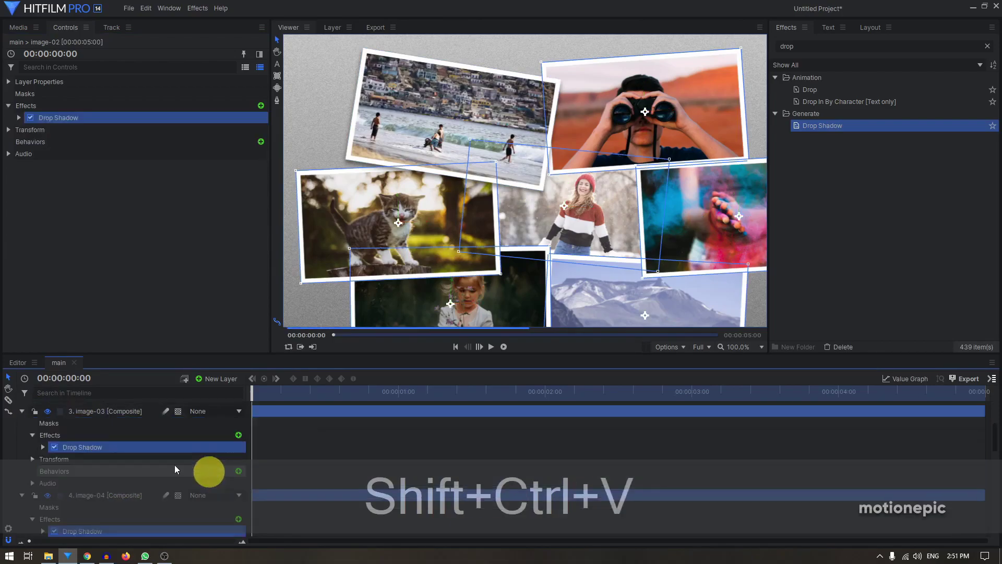
Step: Collapse the properties of the image-02 through image-08 layers and clear the layer selection
scroll(26, 436, "up", 1)
left_click(25, 431)
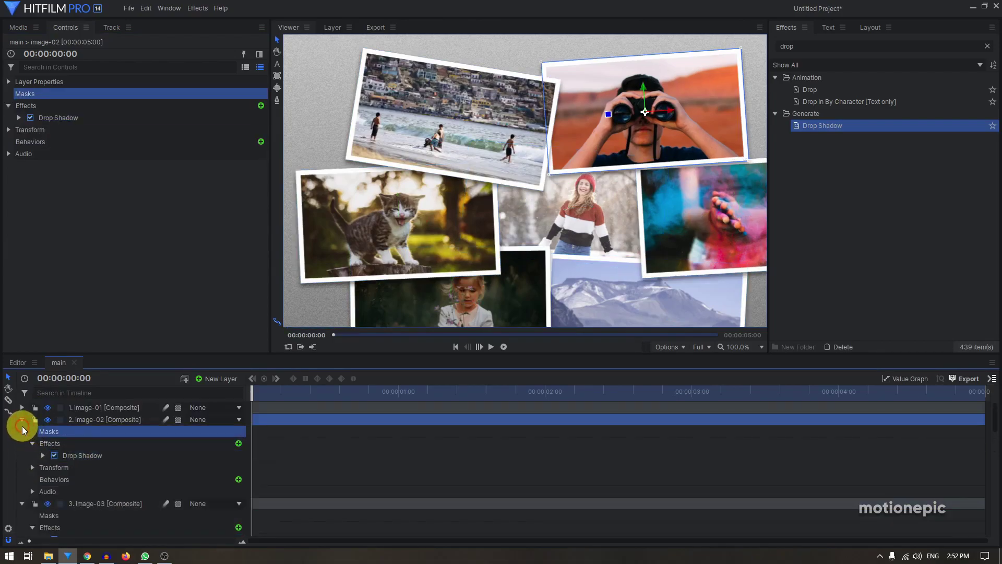
left_click(22, 420)
left_click(22, 431)
left_click(22, 443)
left_click(22, 455)
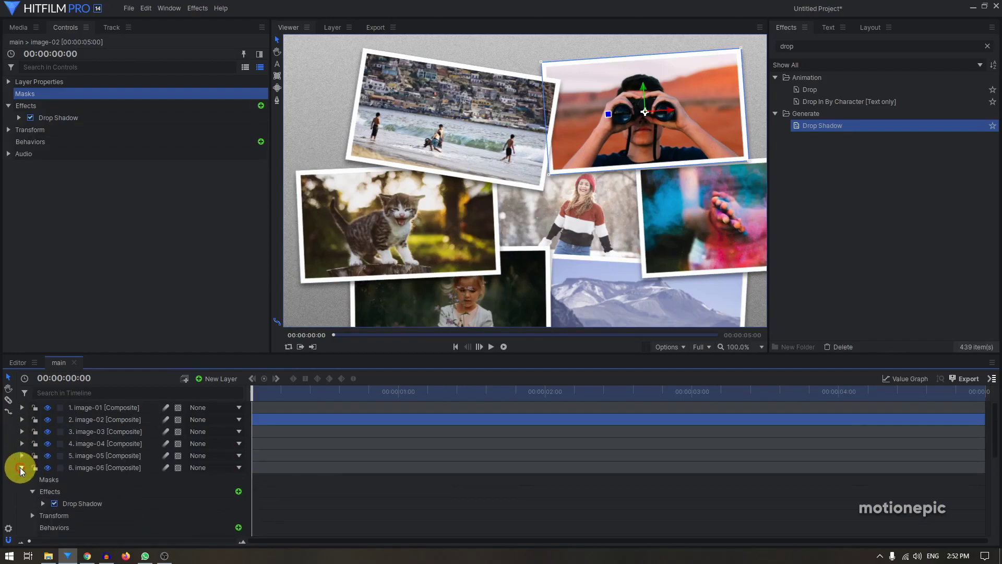
left_click(22, 467)
left_click(22, 479)
left_click(22, 492)
left_click(59, 530)
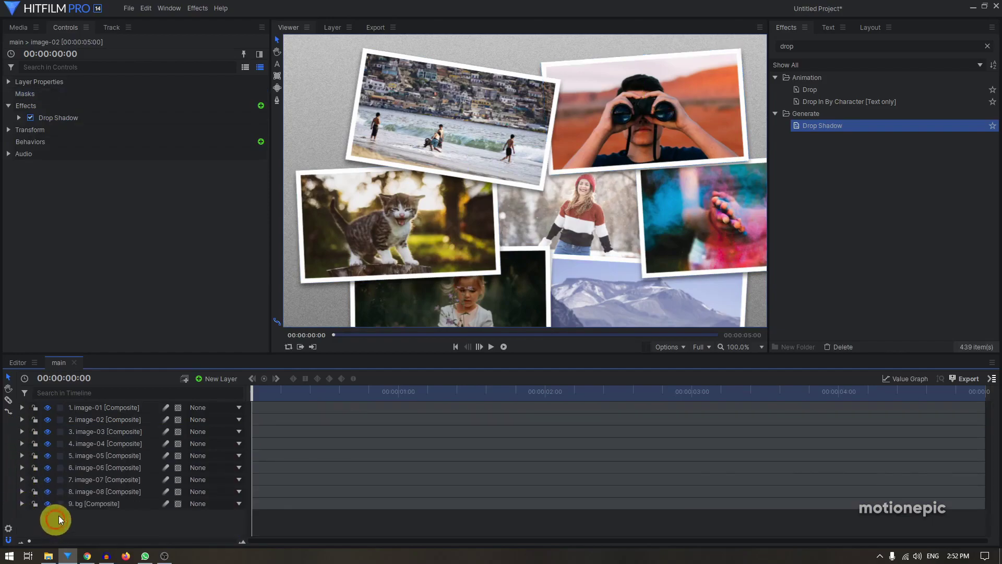
Step: Convert the image-01 through image-08 layers to 3D planes and add a camera to the composite shot
scroll(509, 234, "down", 3, "ctrl")
scroll(508, 233, "up", 2)
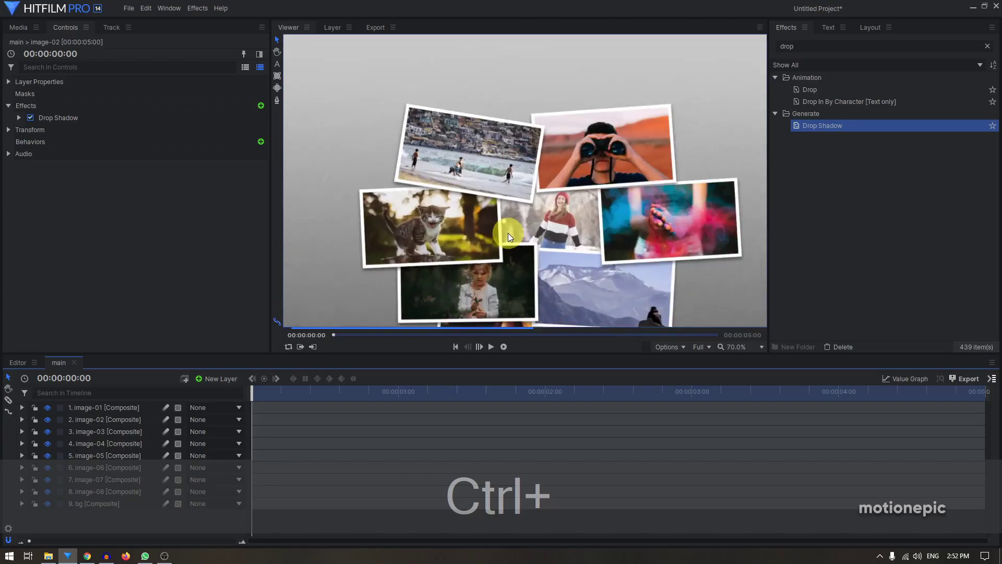
scroll(509, 233, "down", 2)
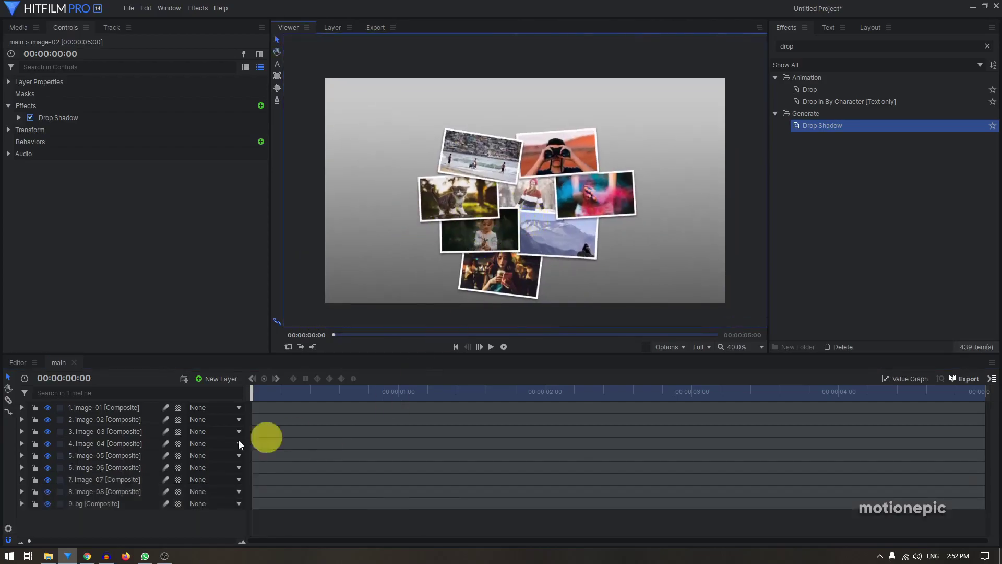
left_click(102, 408)
left_click(108, 490, "shift")
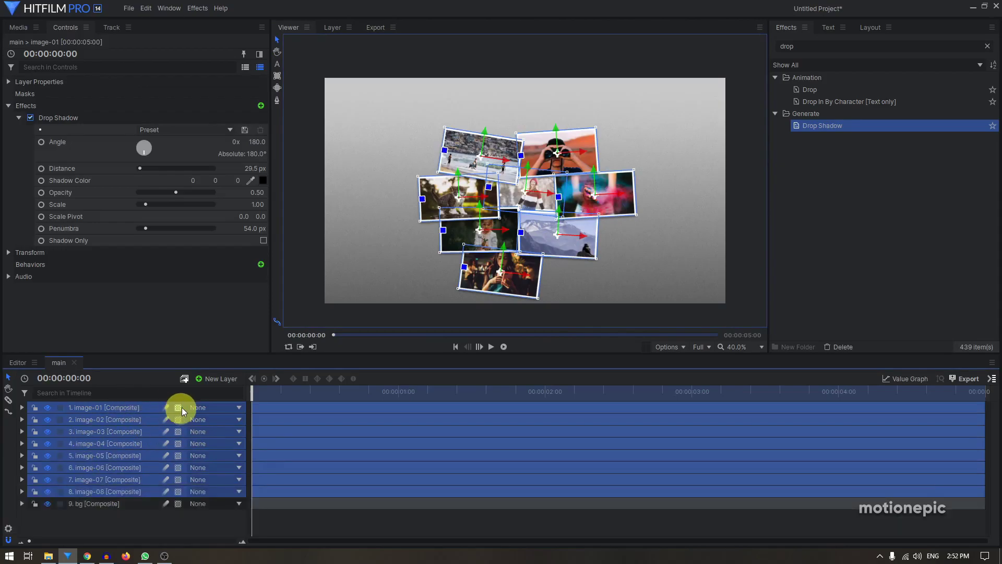
left_click(179, 408)
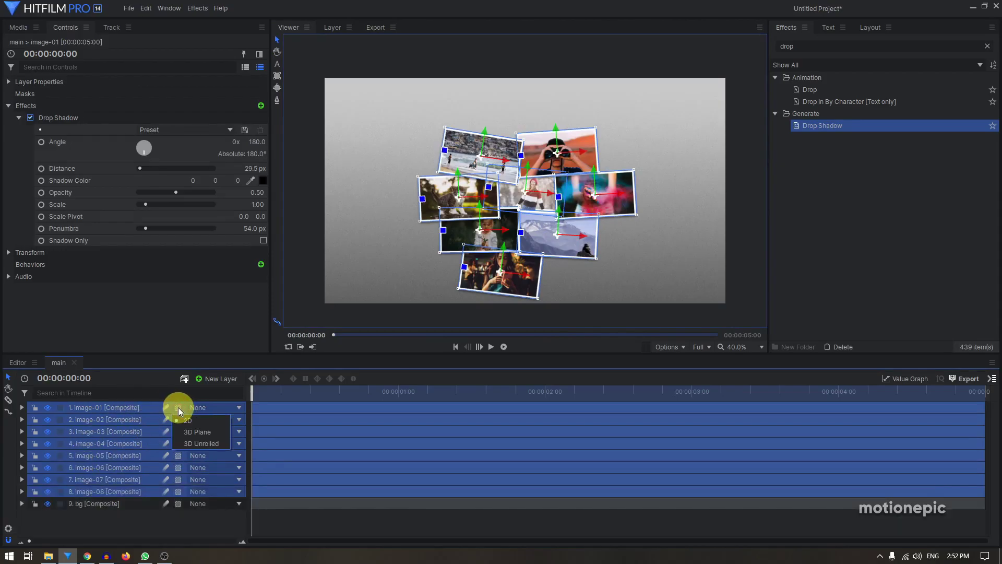
left_click(189, 433)
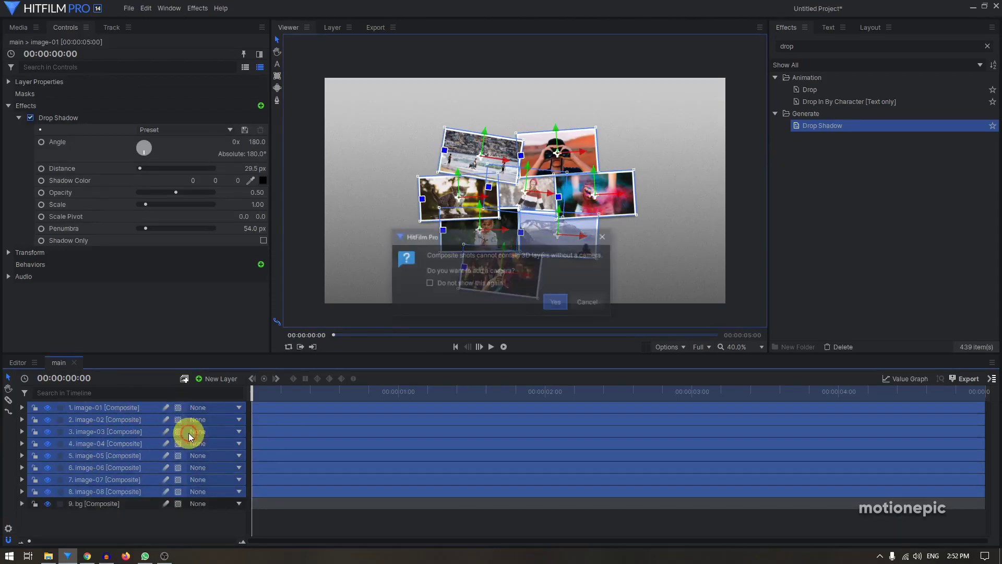
left_click(555, 297)
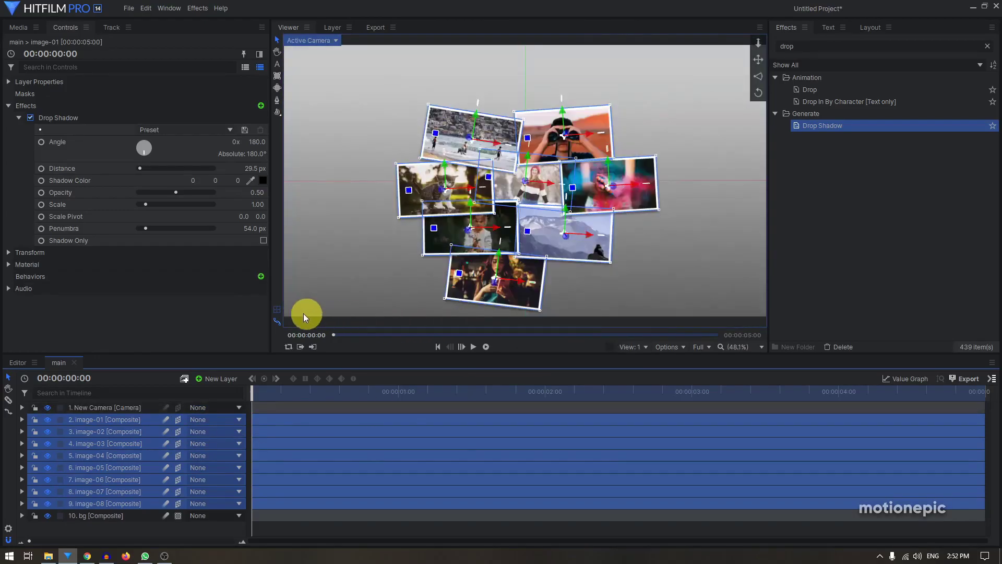
Step: Orbit the active camera slightly to view the photo planes against the 3D grid
left_click(278, 112)
mouse_move(405, 201)
left_mouse_down()
mouse_move(432, 209)
mouse_move(383, 199)
mouse_move(394, 212)
left_mouse_up()
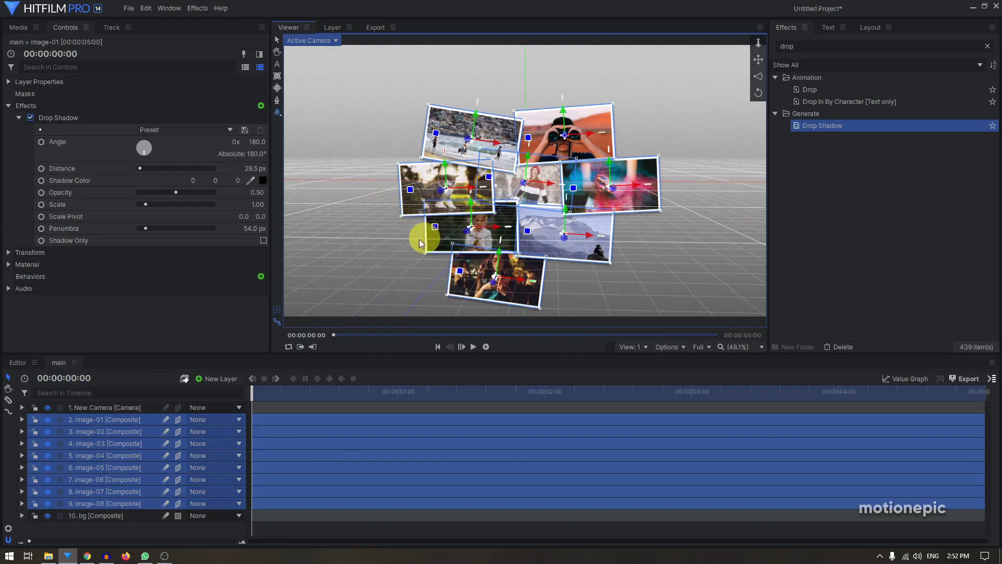
left_click_drag(375, 239, 388, 255)
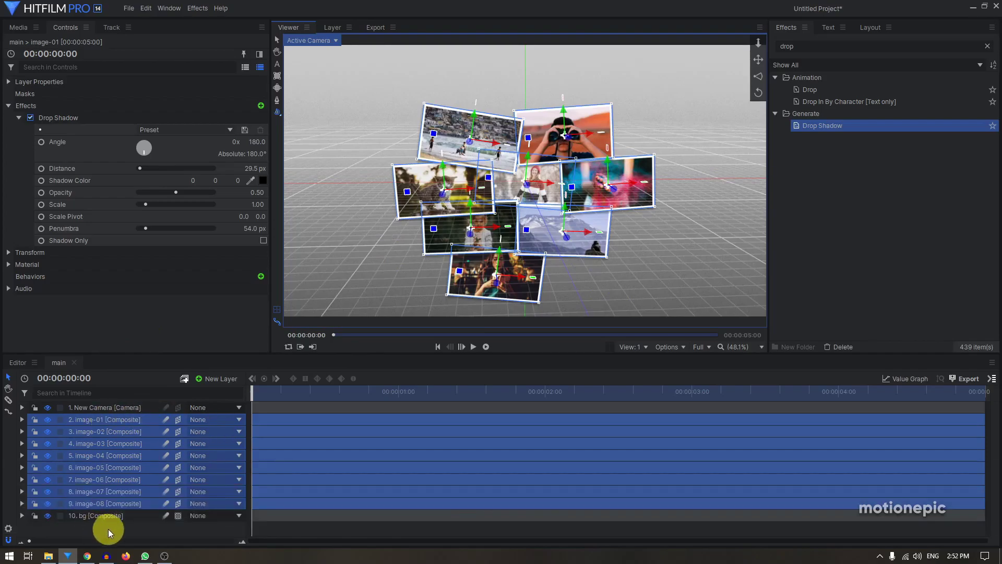
Step: Add a new point layer, convert it to 3D, and rename it img control
left_click(222, 379)
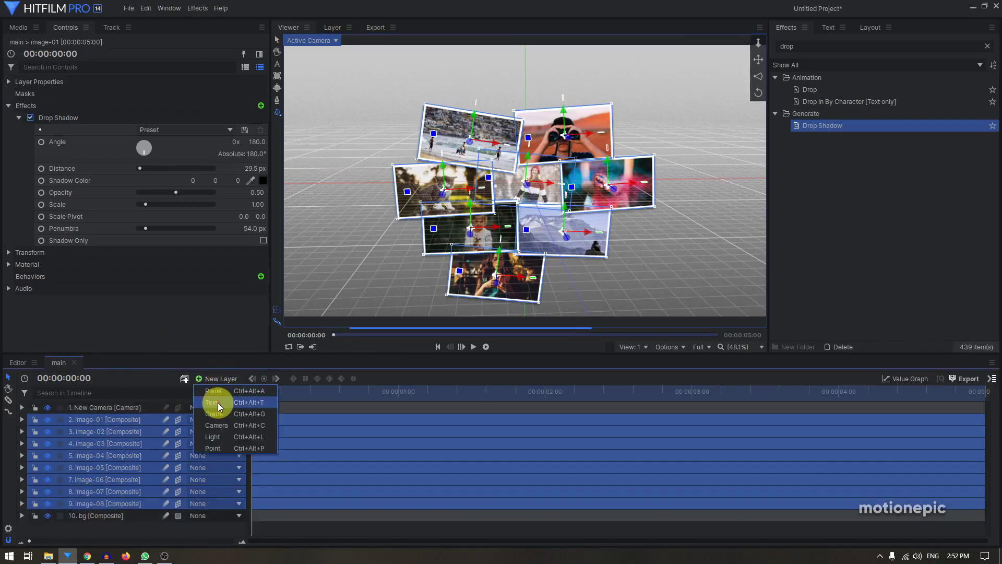
left_click(219, 449)
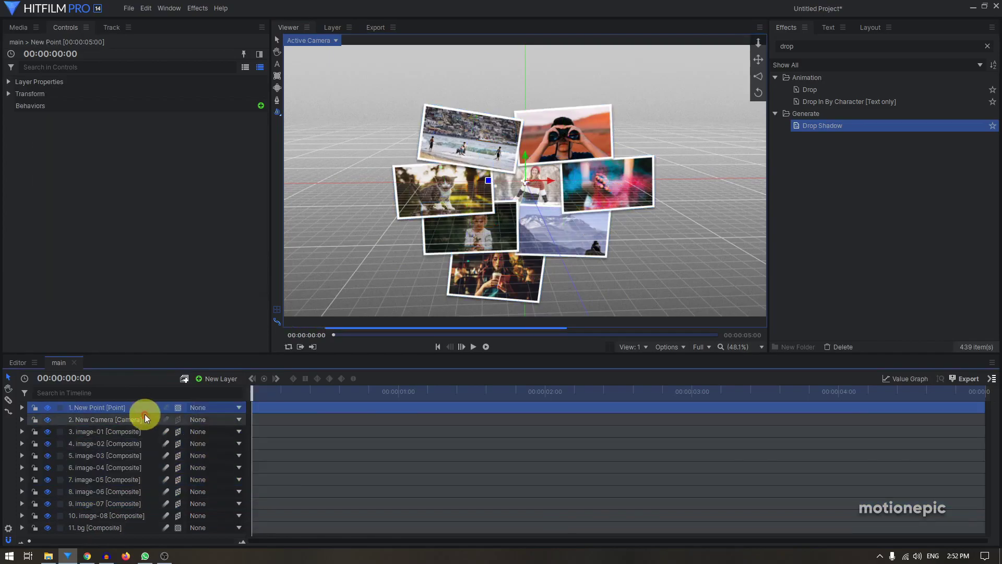
left_click(178, 431)
left_click(103, 408)
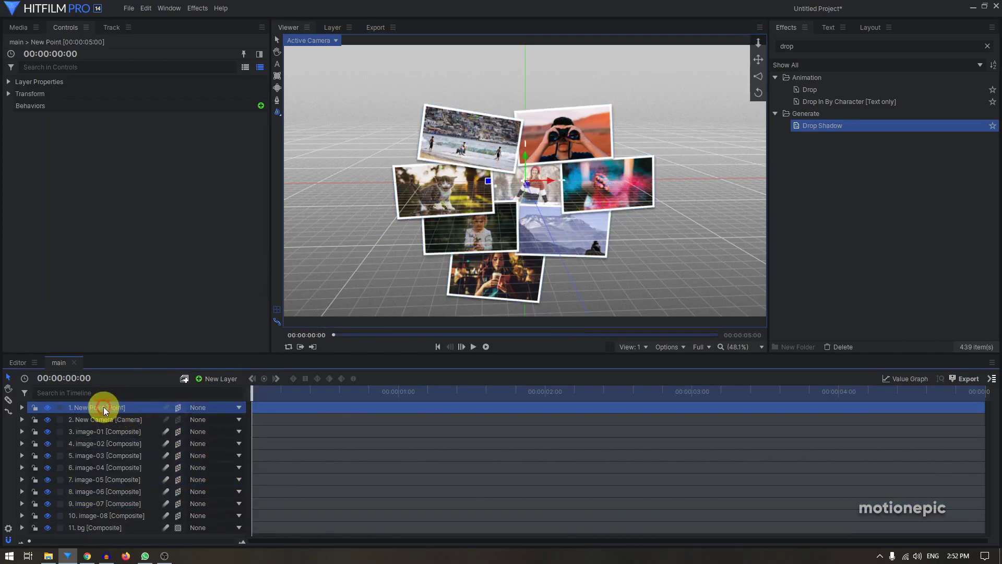
double_click(102, 409)
type("img control")
key("Return")
Step: Parent the image-01 through image-08 layers to the img control point
left_click(101, 432)
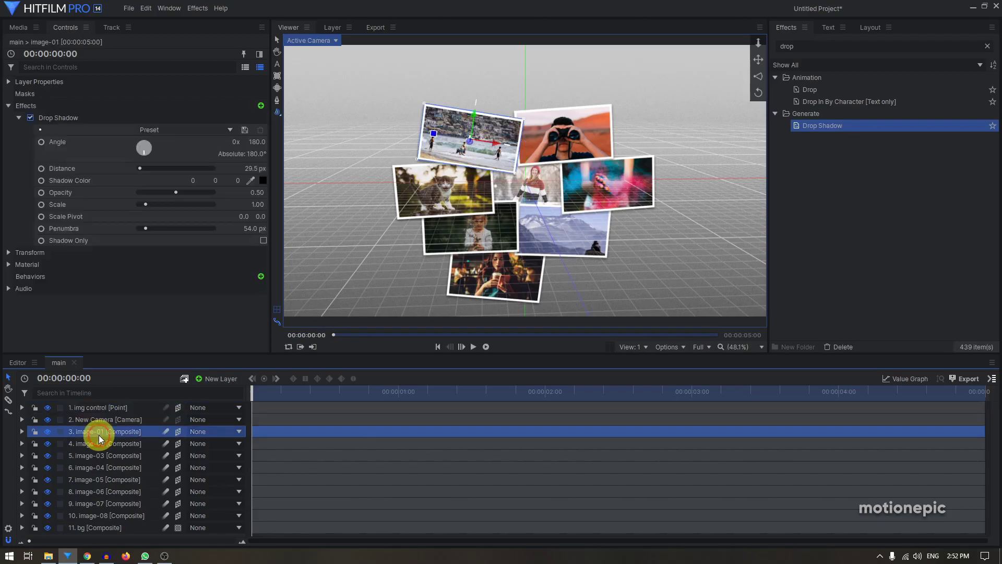
left_click(113, 517, "shift")
left_click(198, 431)
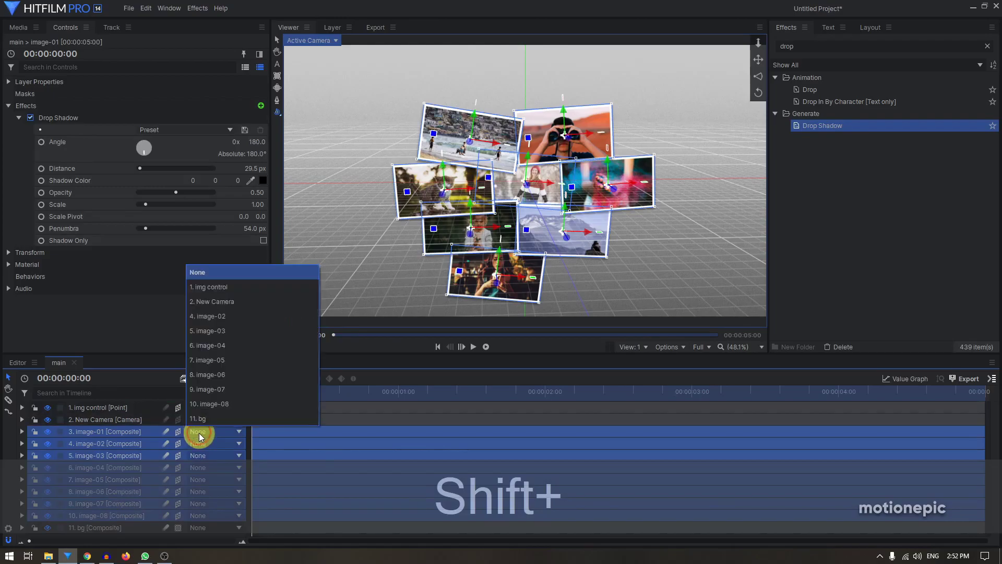
left_click(214, 290)
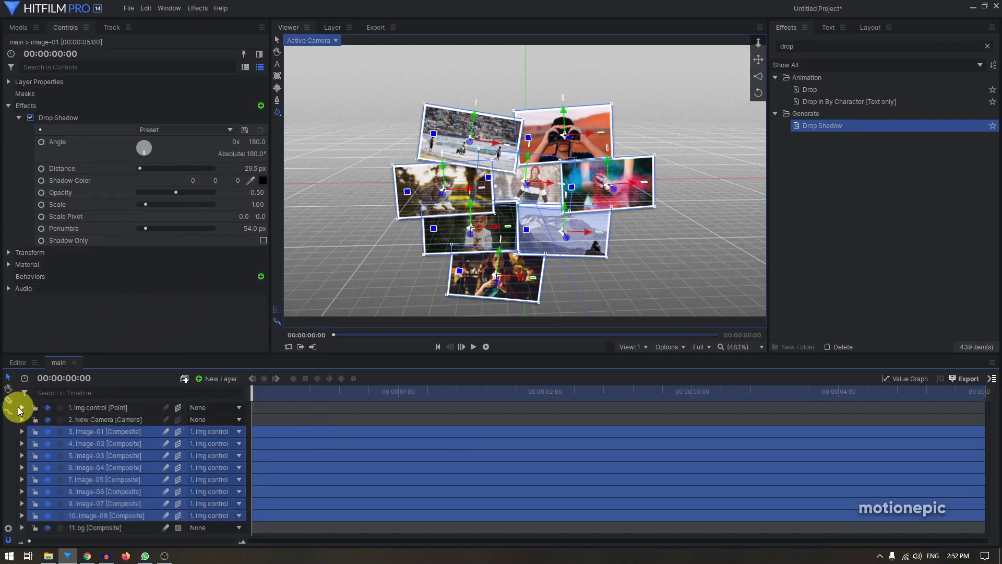
Step: Expand the img control point's transform properties and adjust its X rotation to tilt the whole photo group
left_click(22, 407)
left_click(32, 419)
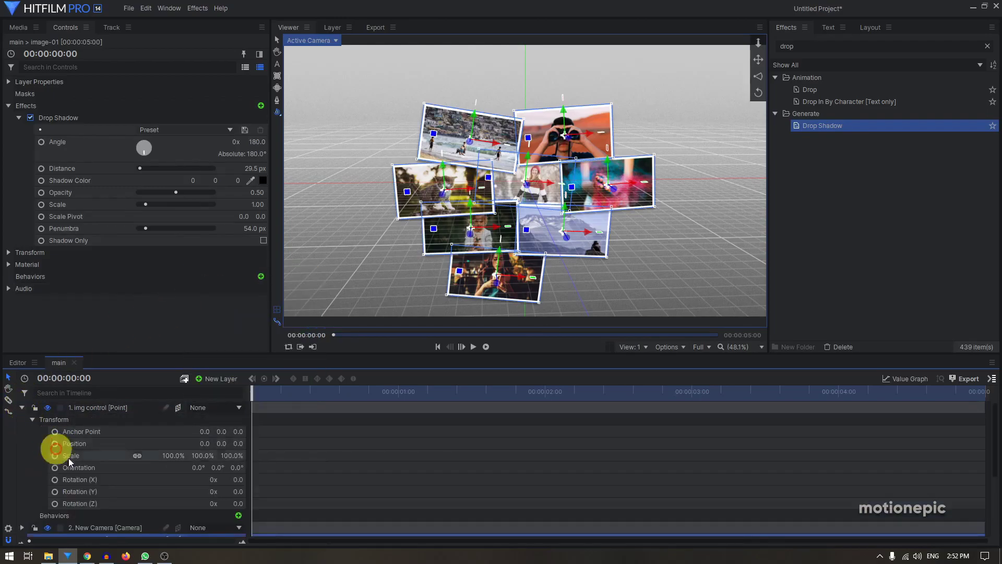
left_click(237, 480)
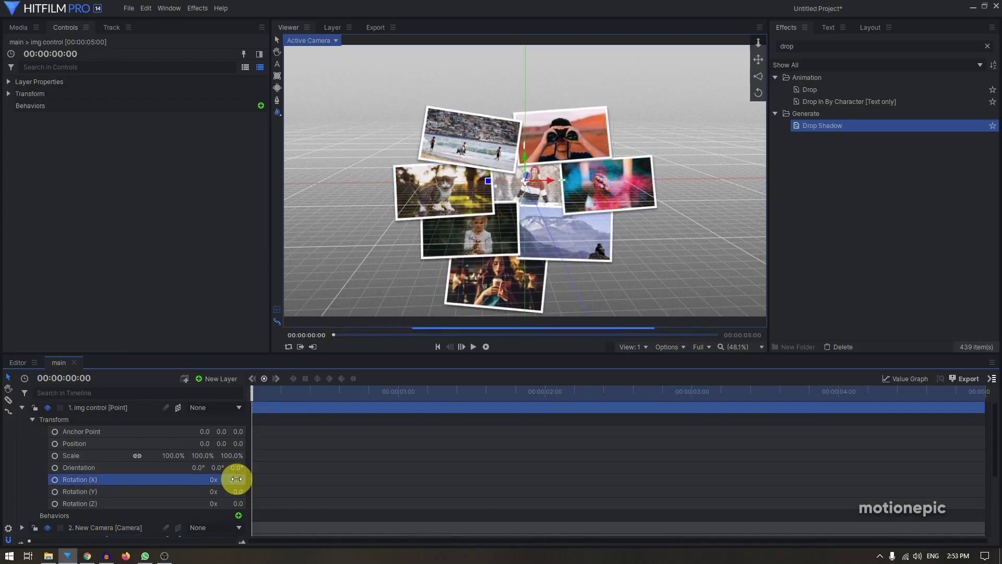
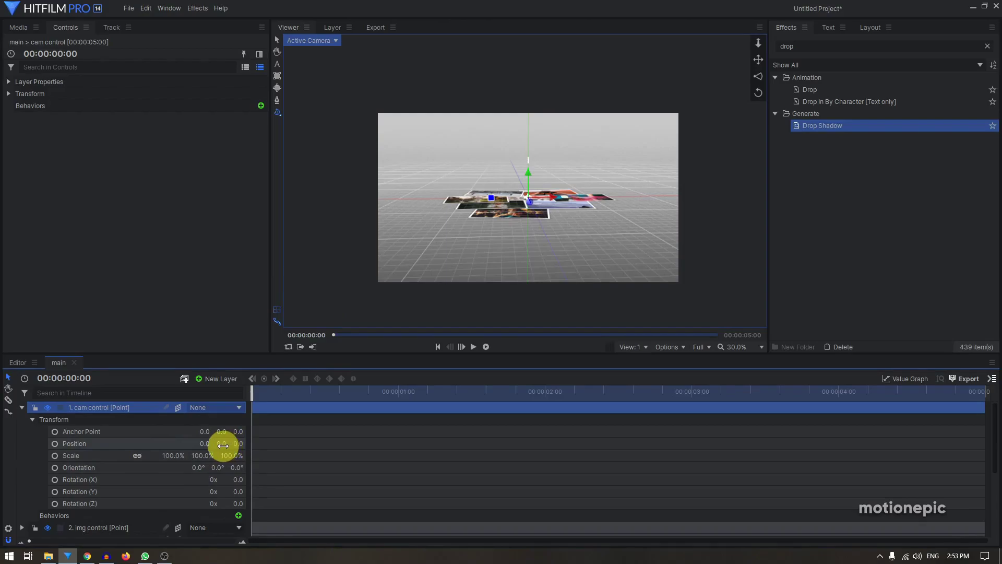
Step: Set the cam control point's X rotation to 78 and its position to 252, -1361, -194
left_click(134, 479)
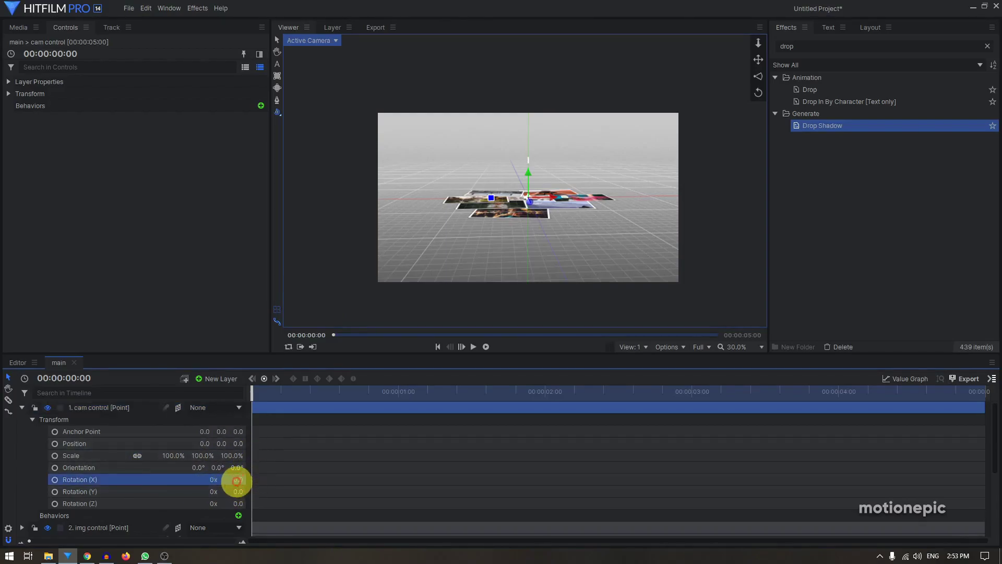
left_click_drag(236, 479, 237, 479)
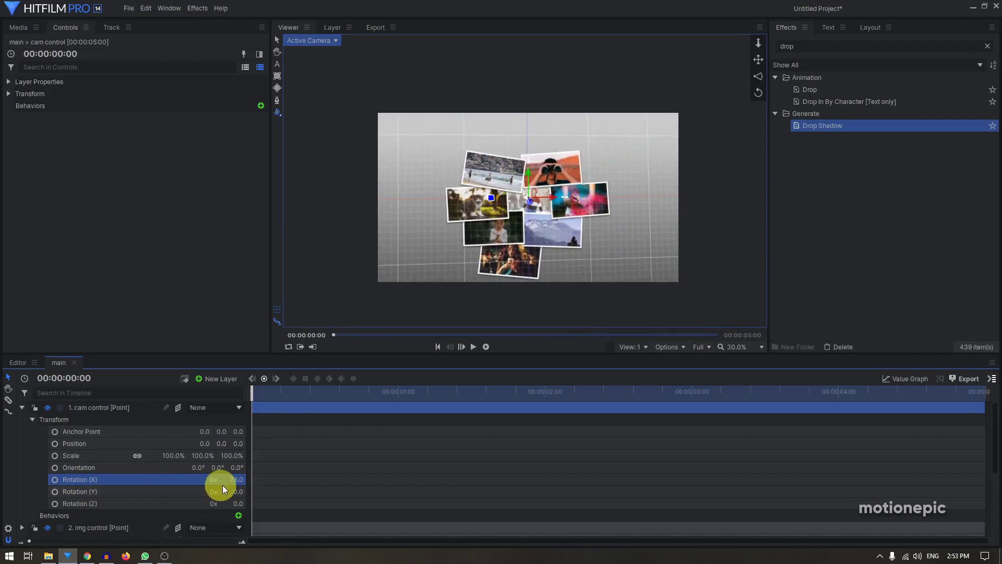
left_click_drag(220, 444, 185, 445)
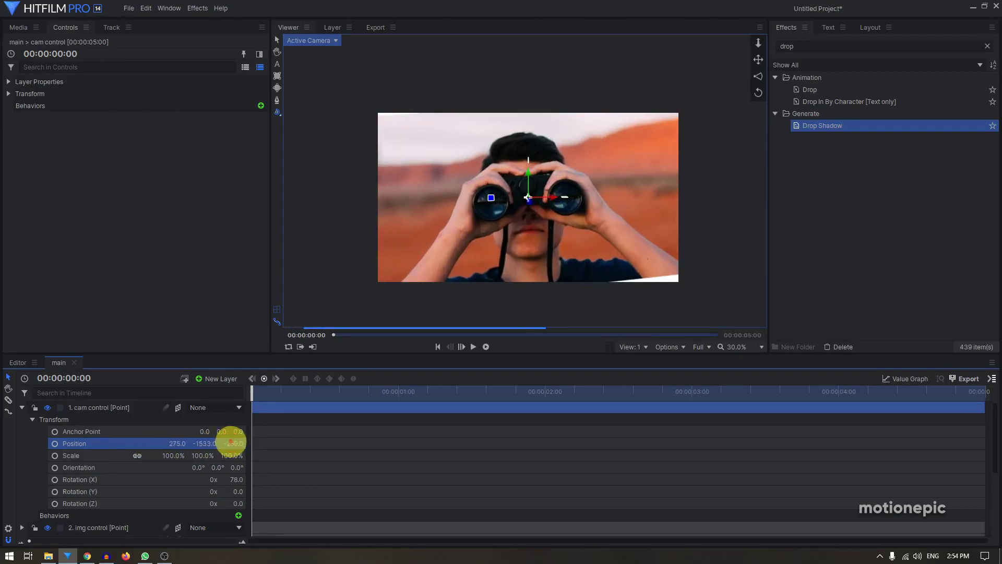
left_click_drag(231, 443, 193, 446)
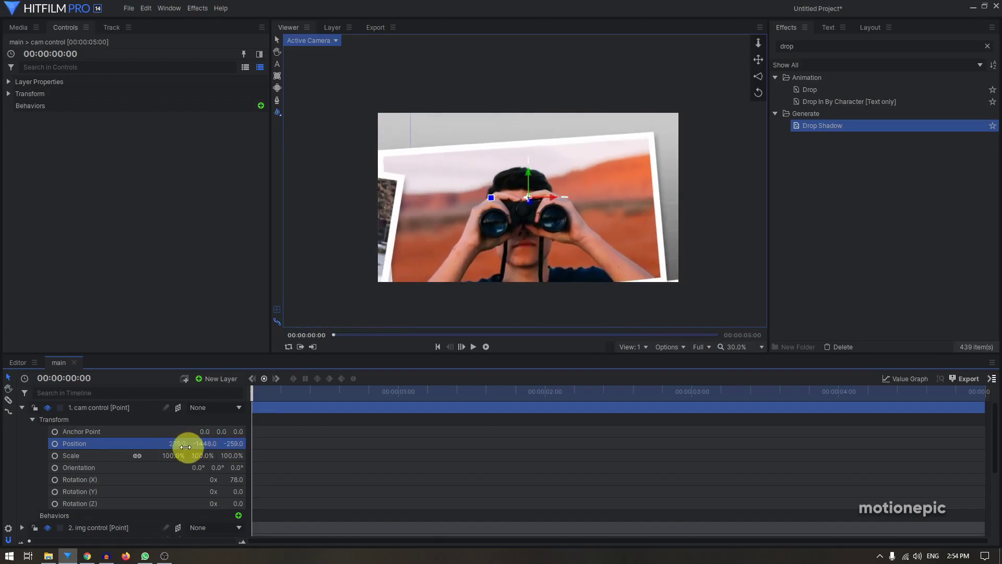
mouse_move(172, 443)
left_mouse_down()
mouse_move(234, 445)
mouse_move(173, 445)
left_mouse_up()
left_click_drag(236, 443, 236, 443)
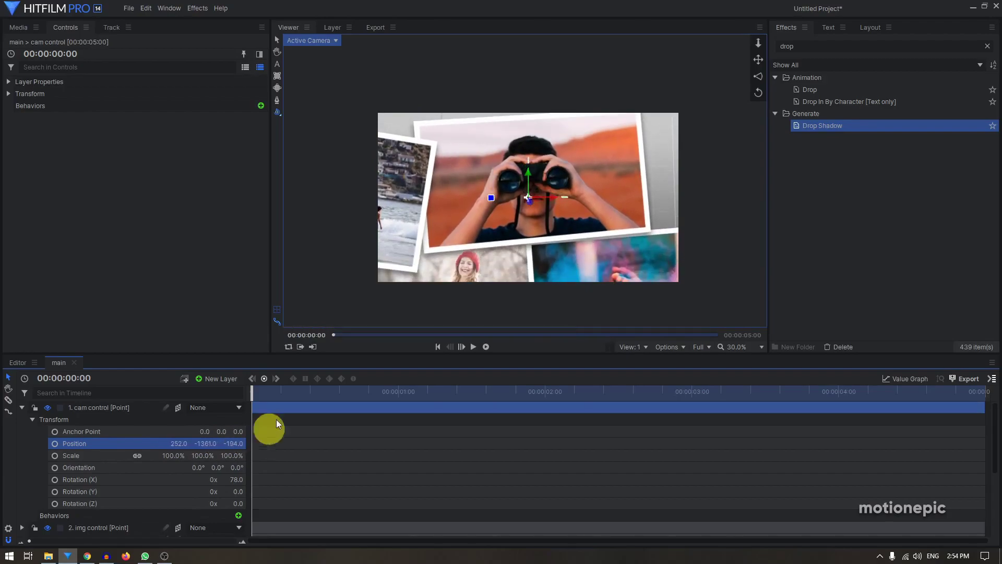
Step: Hide the 3D grid and reframe the binoculars photo by setting cam control's position to 237, -1421, -230
left_click(278, 311)
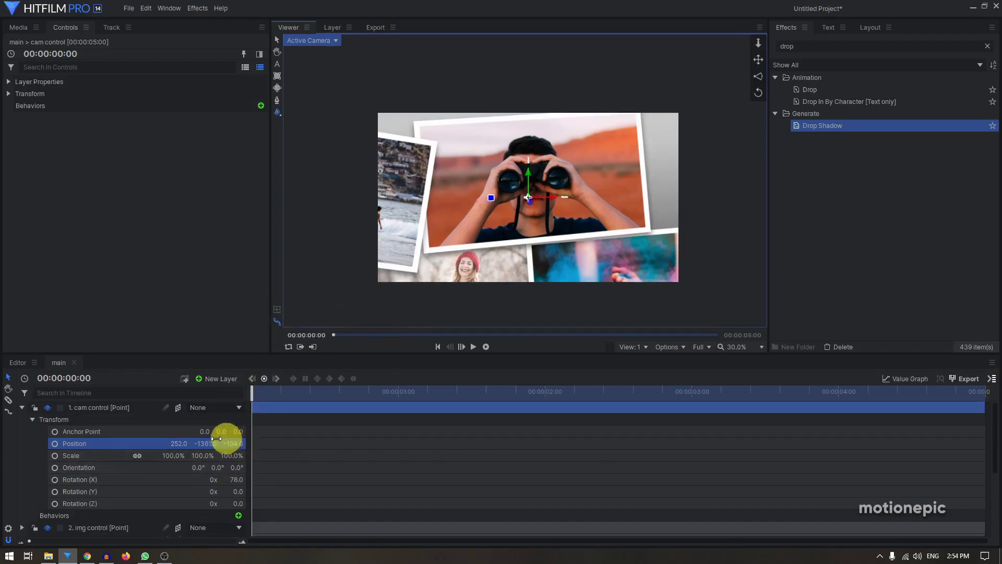
left_click_drag(205, 443, 234, 442)
left_click(234, 443)
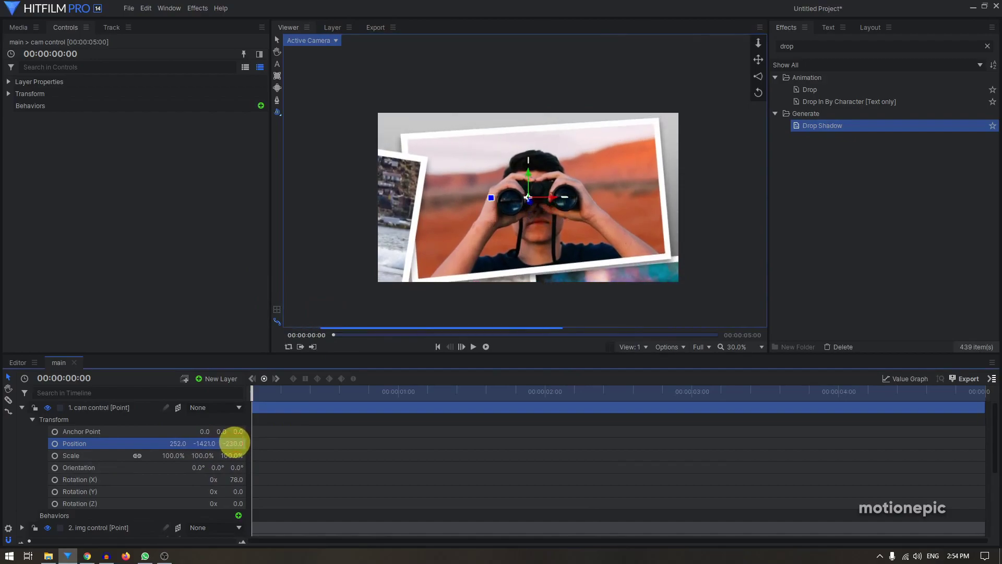
left_click(174, 444)
left_click_drag(174, 444, 174, 444)
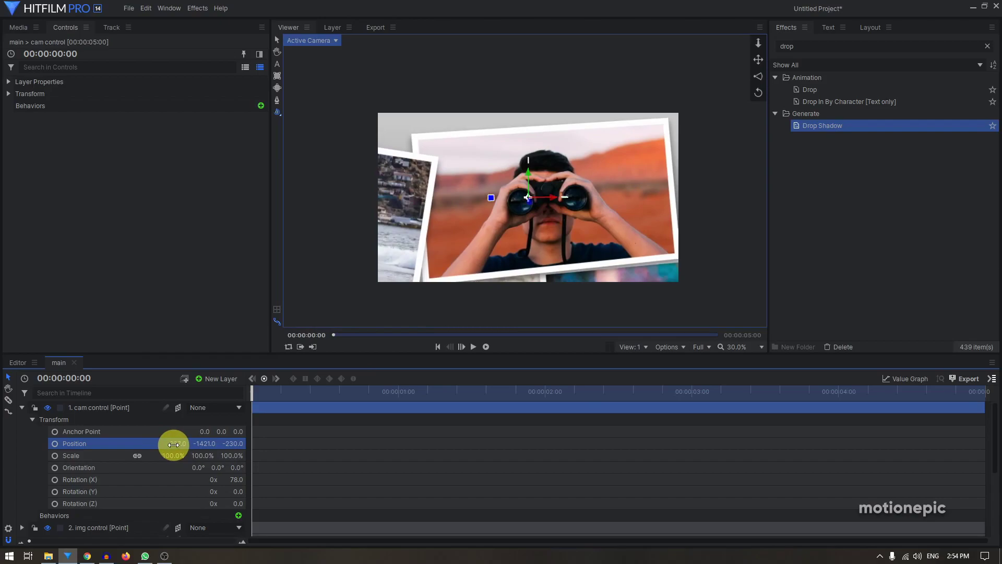
Step: Enable position keyframing on cam control at the start and set its position to -1, -1458, 311 at 00:00:04:29
left_click(55, 443)
left_click(957, 402)
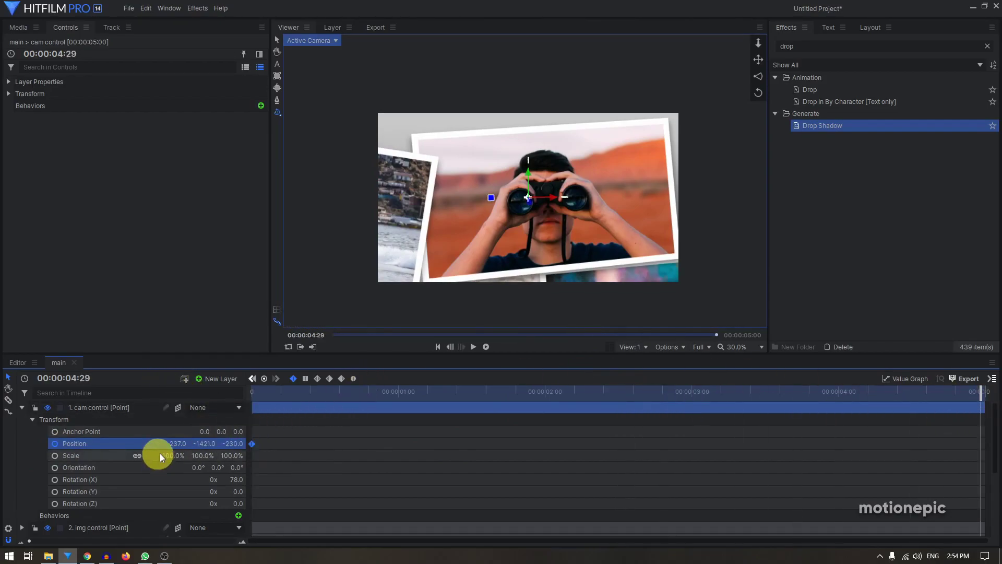
mouse_move(178, 444)
left_mouse_down()
mouse_move(238, 444)
mouse_move(168, 444)
mouse_move(235, 441)
mouse_move(197, 442)
left_mouse_up()
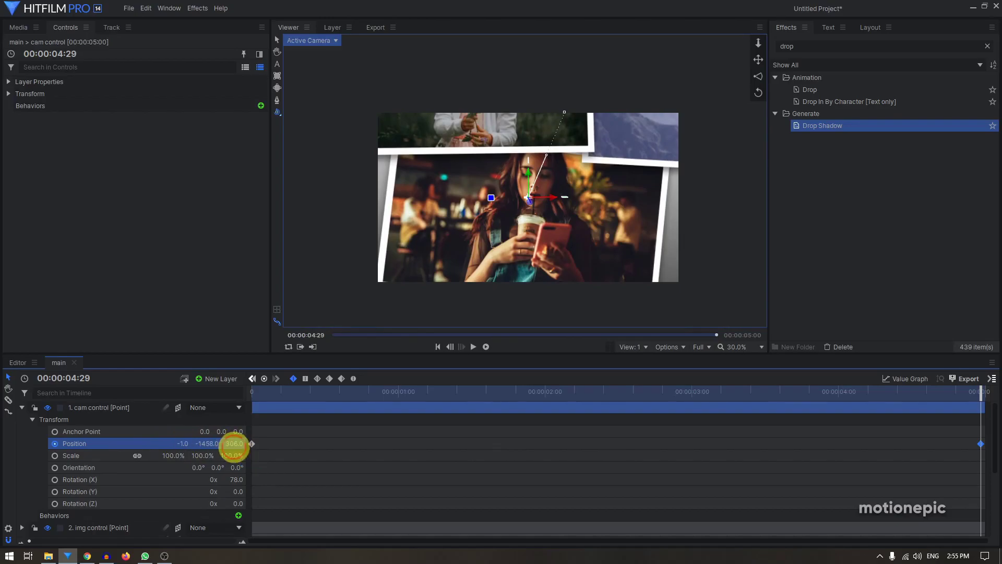
left_click_drag(232, 443, 235, 444)
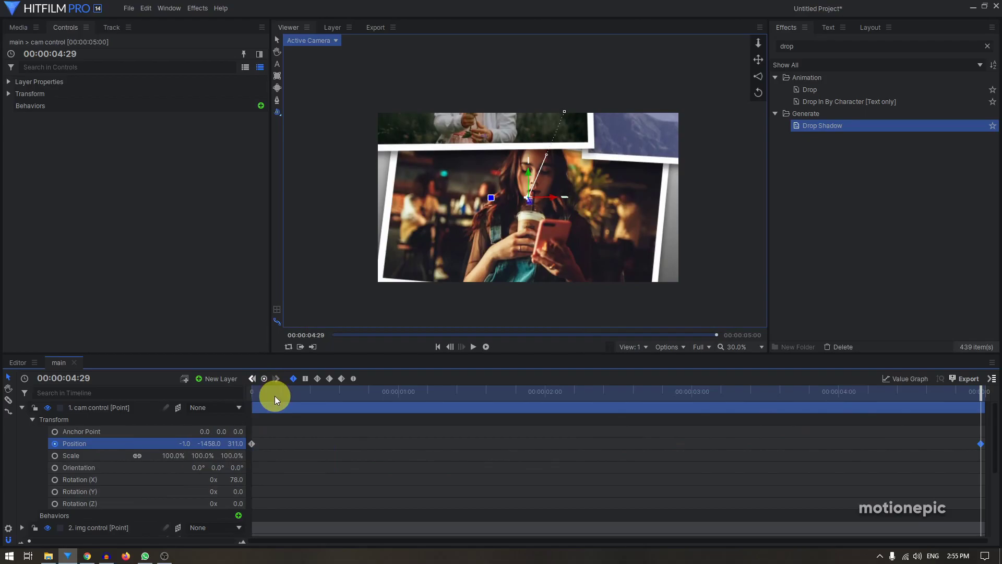
Step: Play and scrub the timeline from the start to review the camera move across the photos
left_click_drag(276, 400, 252, 400)
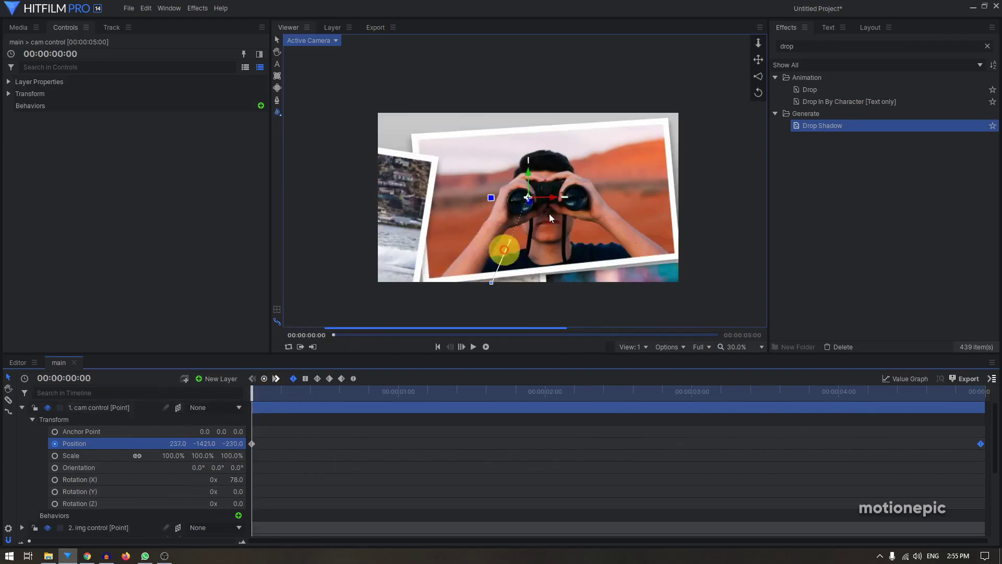
left_click(473, 348)
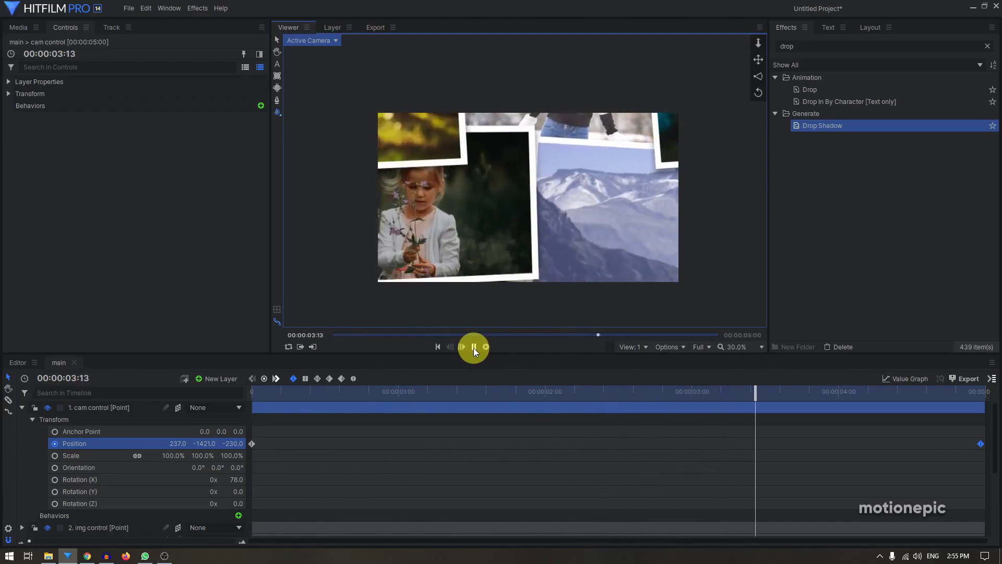
left_click(261, 395)
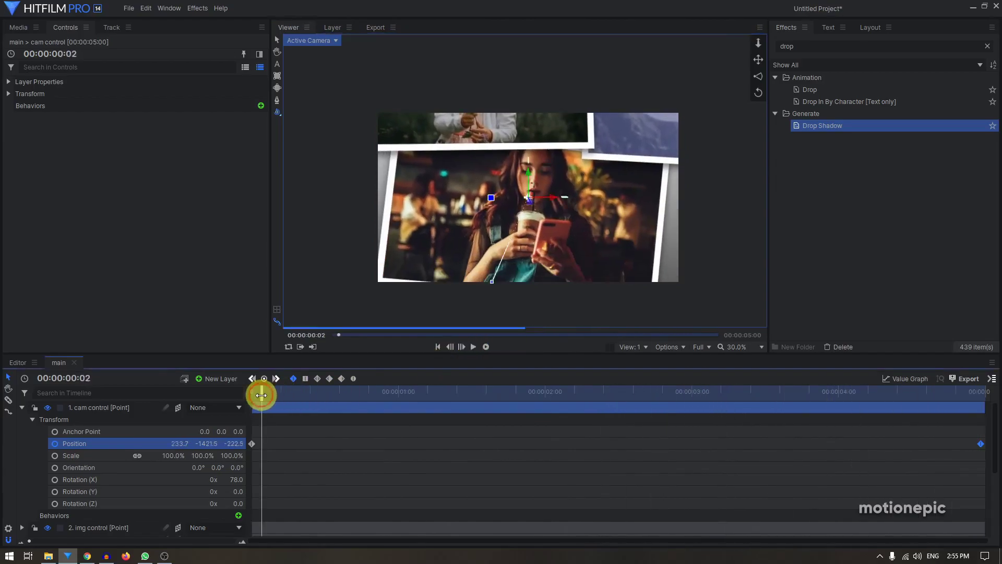
left_click_drag(261, 395, 176, 359)
left_click_drag(964, 394, 173, 367)
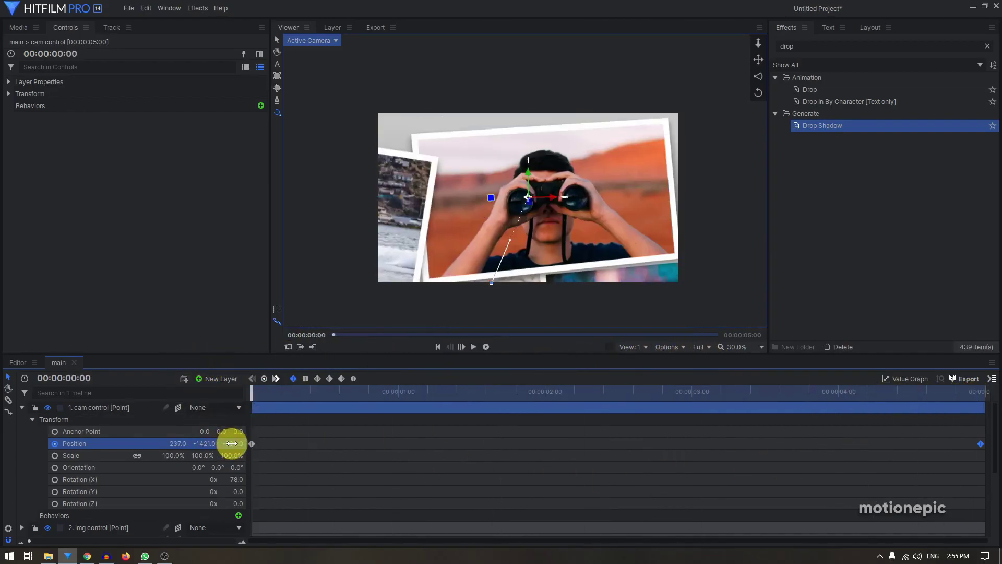
Step: Set the Y position of cam control's first keyframe to -1258 and scrub to 00:00:01:24 to check the framing
left_click_drag(233, 443, 204, 443)
key("ctrl+z")
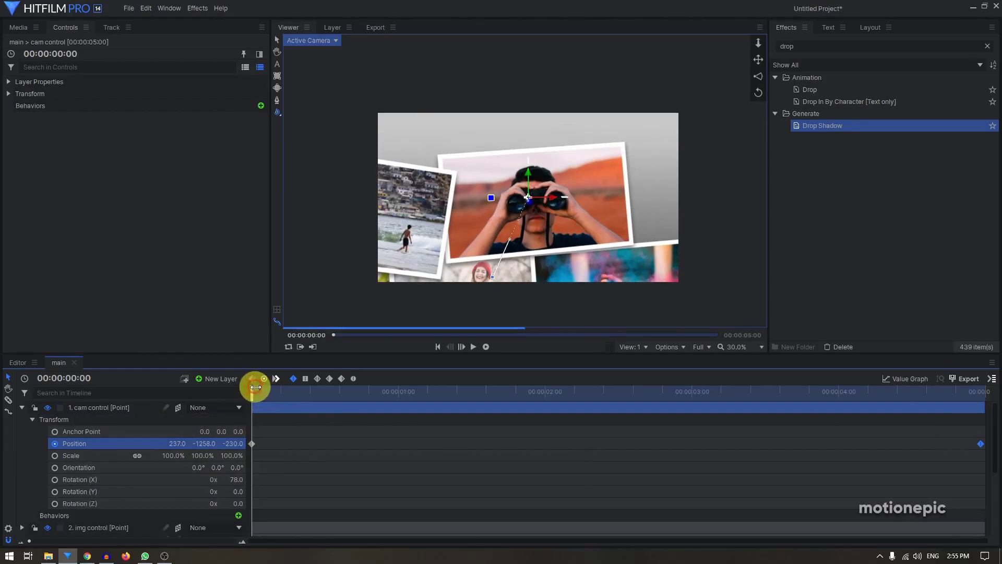
left_click_drag(255, 387, 517, 412)
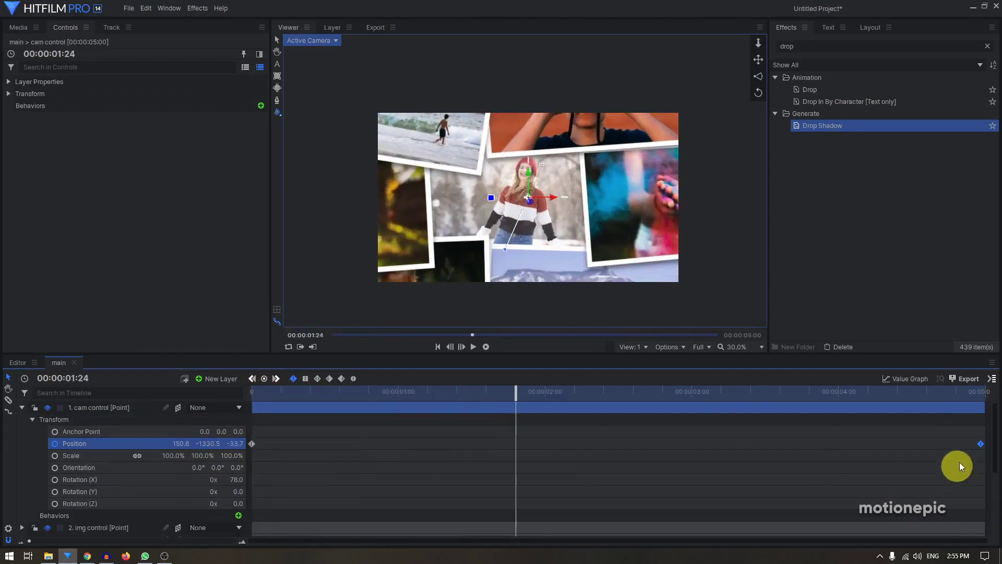
Step: Try a different Y position on cam control's last keyframe at 00:00:04:29 and undo the change
left_click(981, 444)
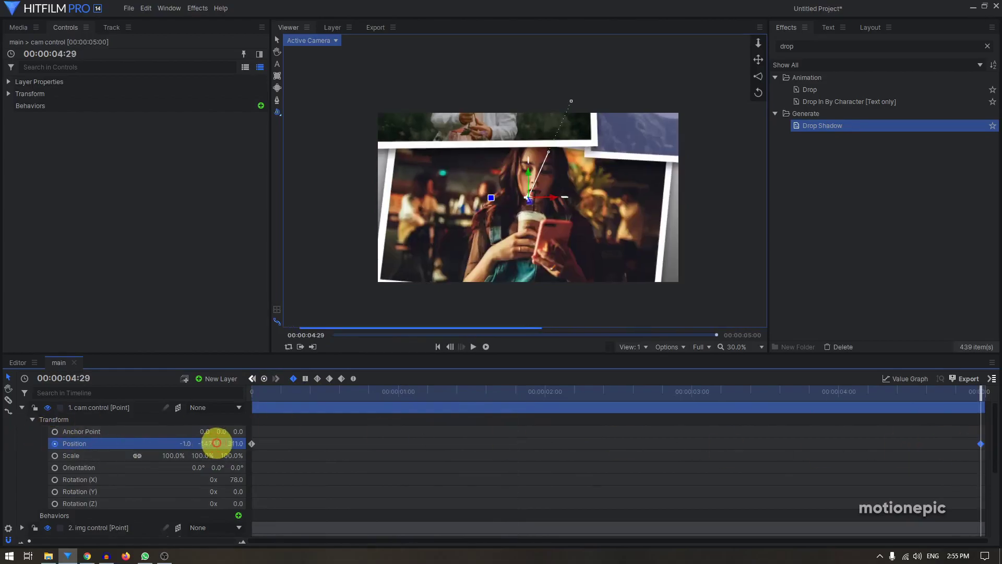
left_click_drag(254, 398, 999, 431)
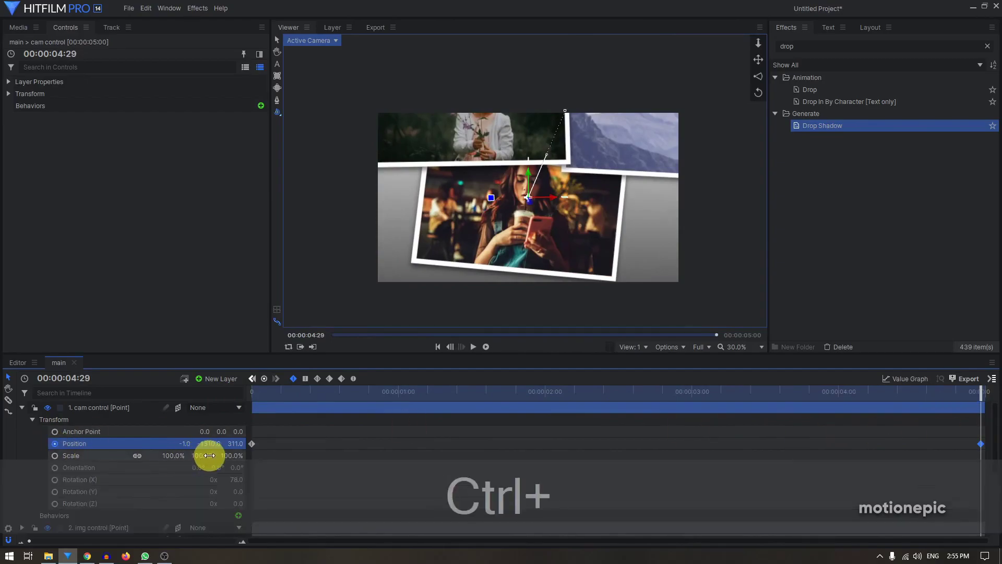
key("ctrl+z")
Step: Return to the start of the timeline and enable depth of field on New Camera
left_click_drag(266, 389, 165, 427)
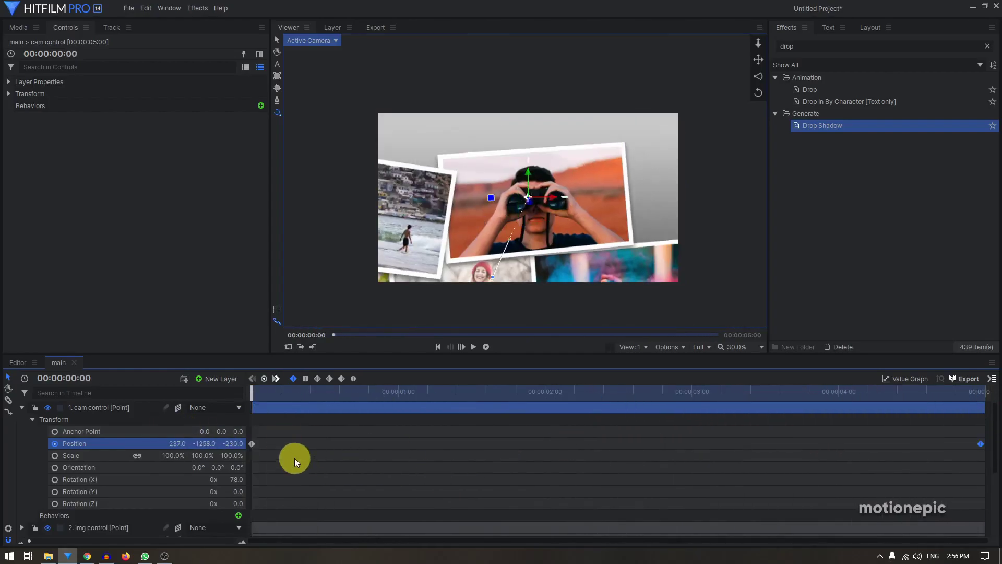
left_click(22, 407)
left_click(123, 443)
left_click(109, 431)
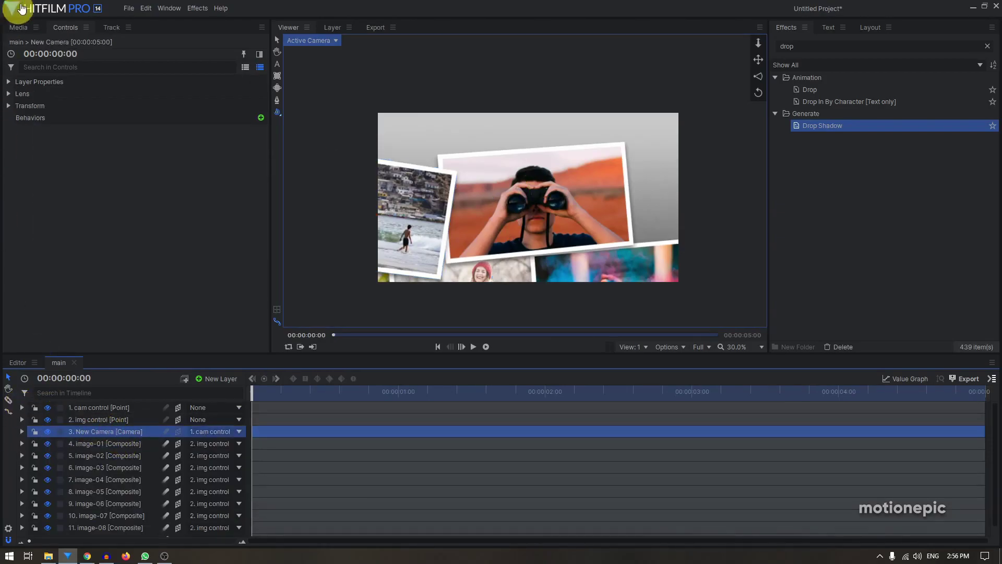
left_click(8, 81)
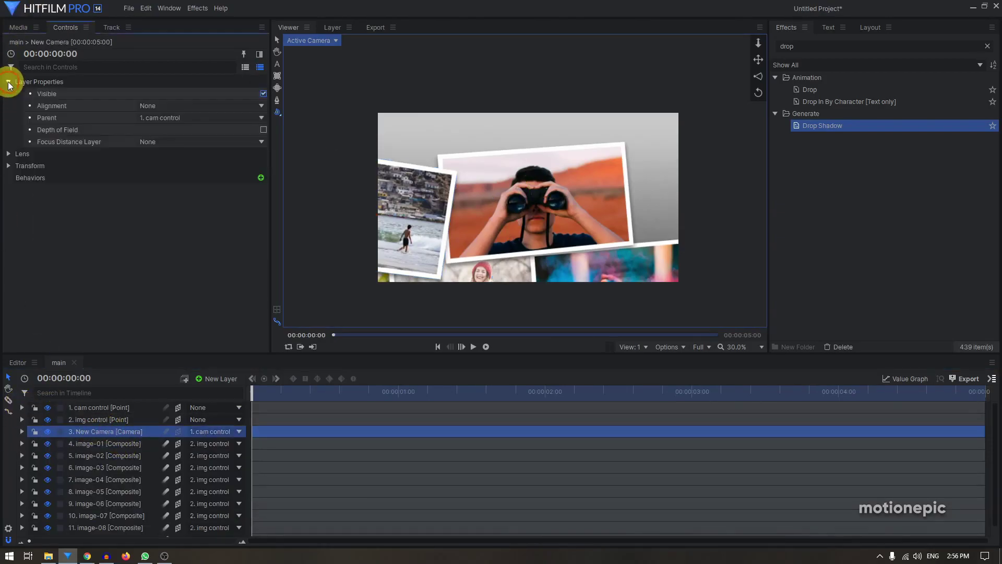
left_click(263, 131)
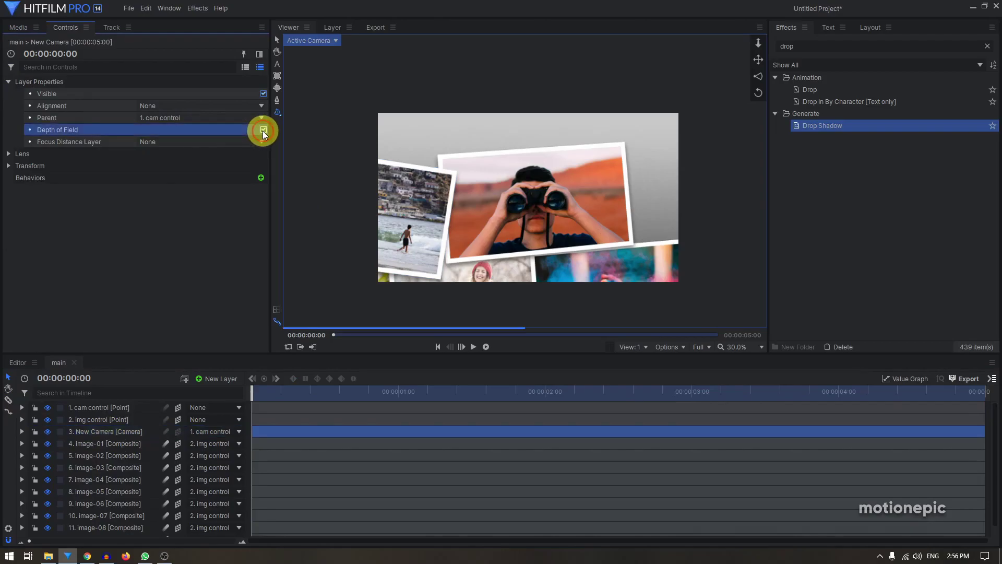
Step: Set New Camera's aperture to 322.7 and focus distance to 632.6, and scrub to the end to check the focus
left_click(8, 155)
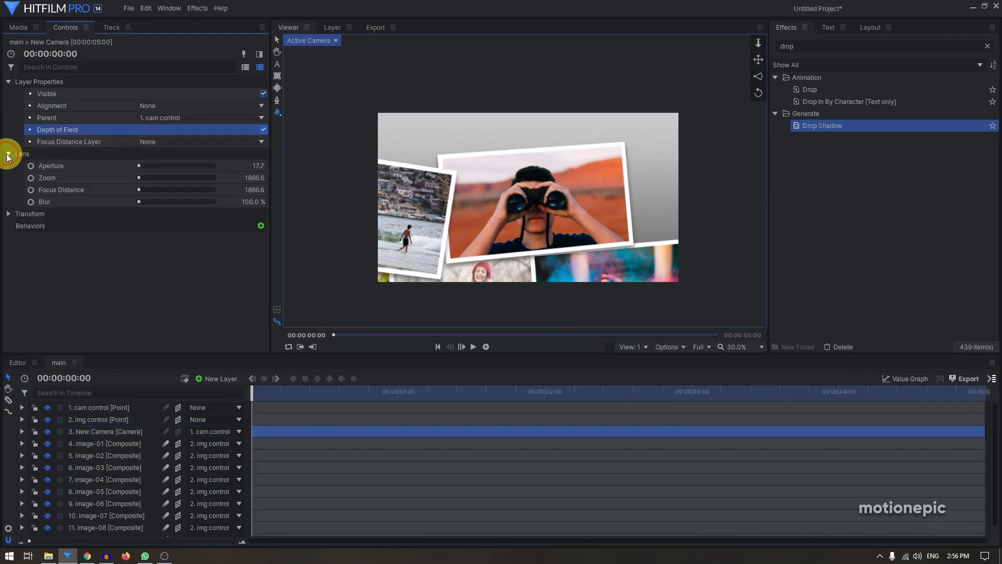
left_click(255, 165)
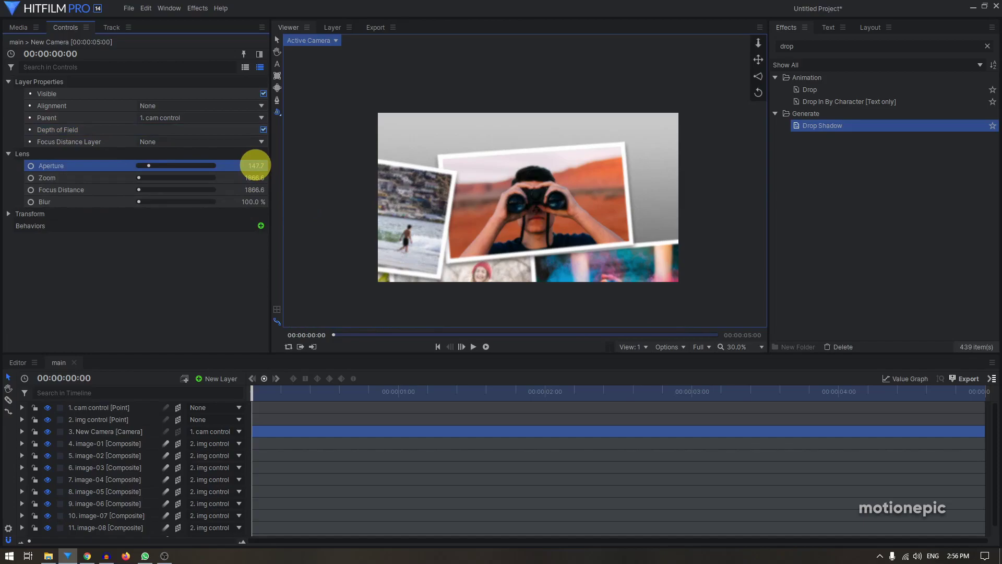
left_click_drag(255, 165, 256, 165)
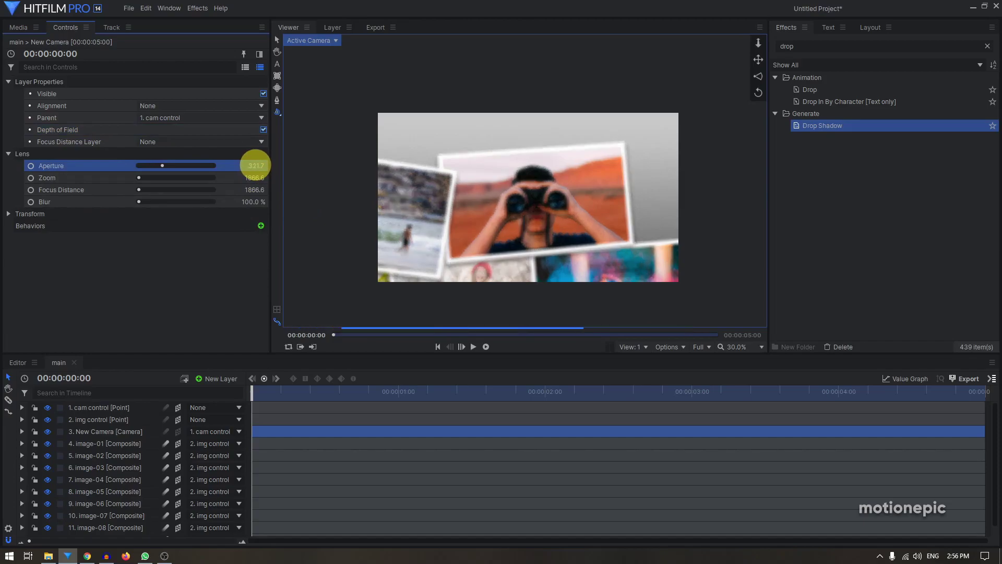
left_click(252, 191)
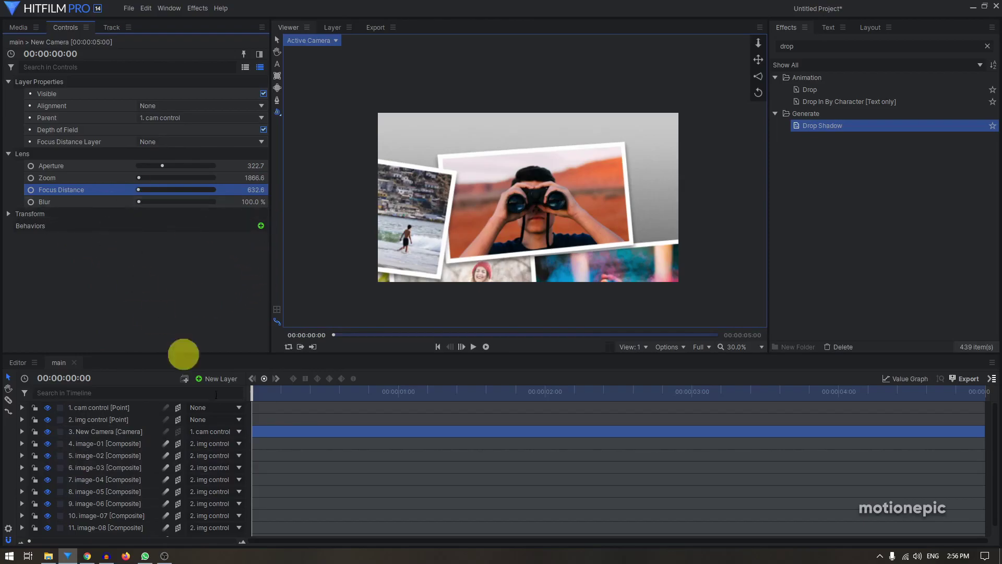
left_click_drag(251, 399, 502, 388)
left_click_drag(572, 391, 993, 381)
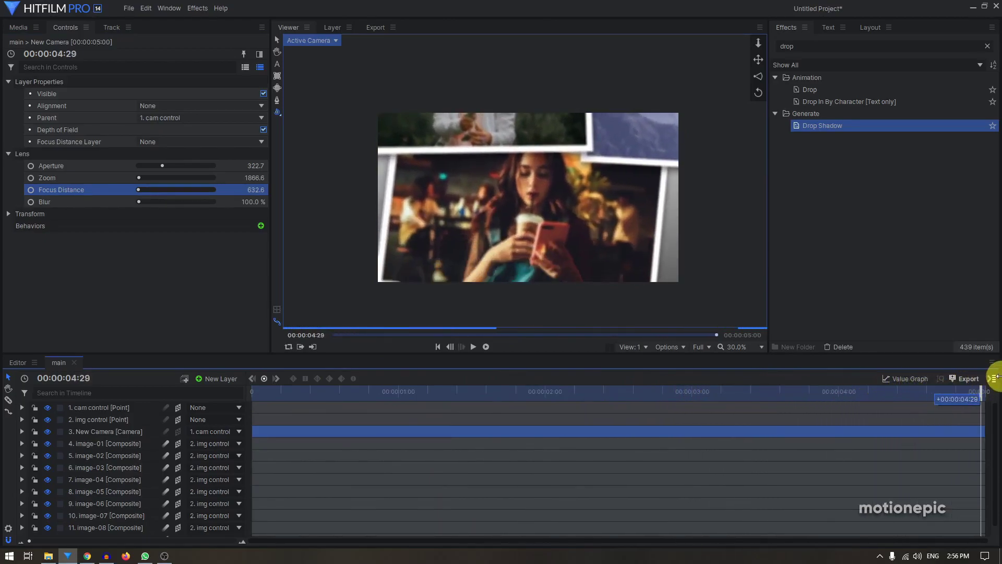
Step: Enable focus distance keyframing on New Camera at the start and set the focus distance to 443.6 at 00:00:04:29
left_click(272, 393)
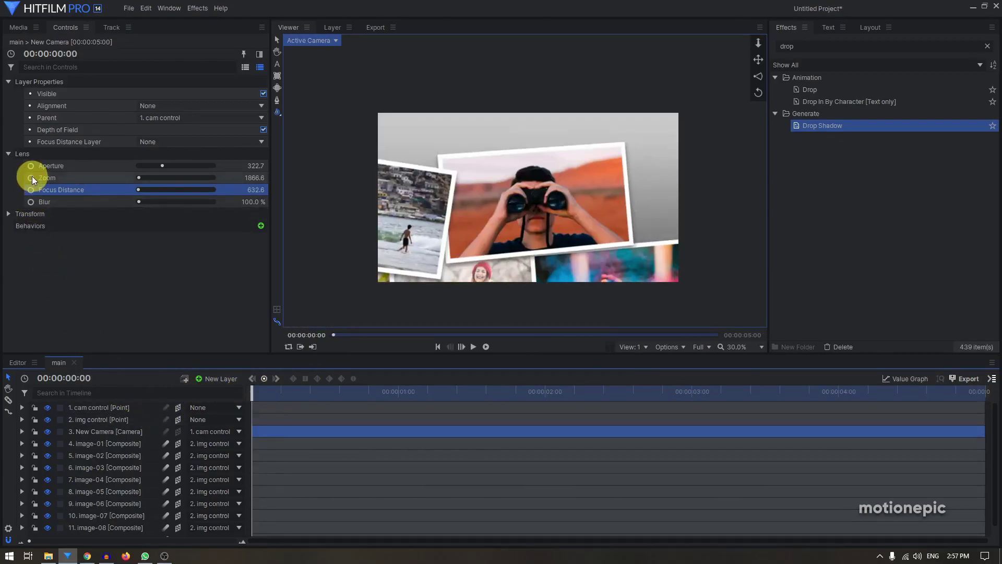
left_click(32, 190)
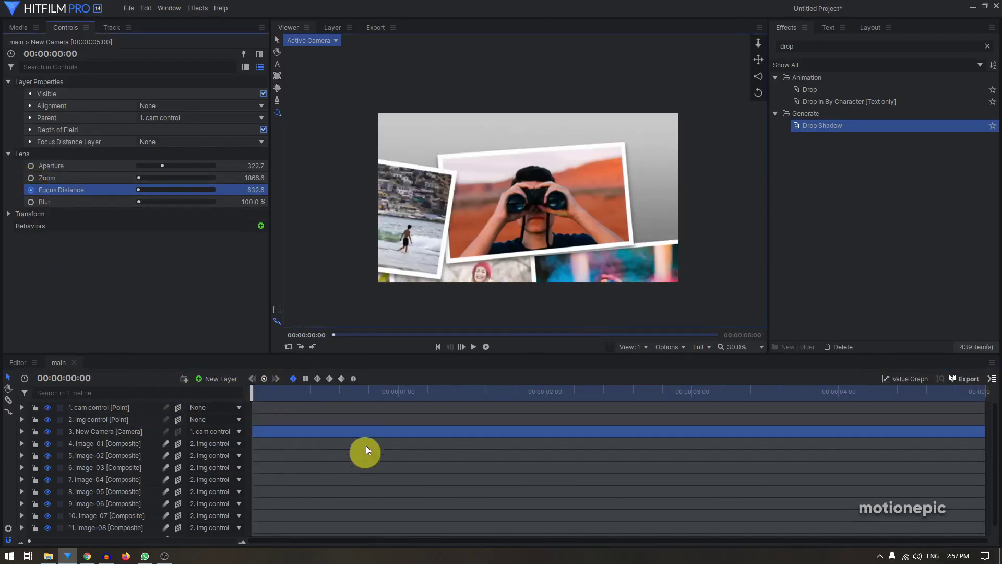
left_click(353, 389)
left_click_drag(354, 389, 969, 459)
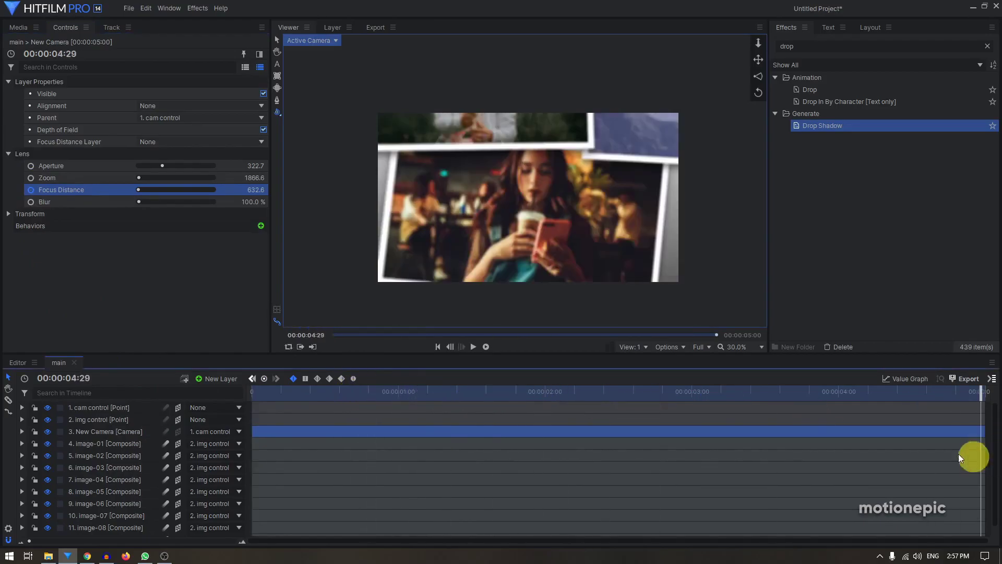
left_click_drag(257, 190, 257, 192)
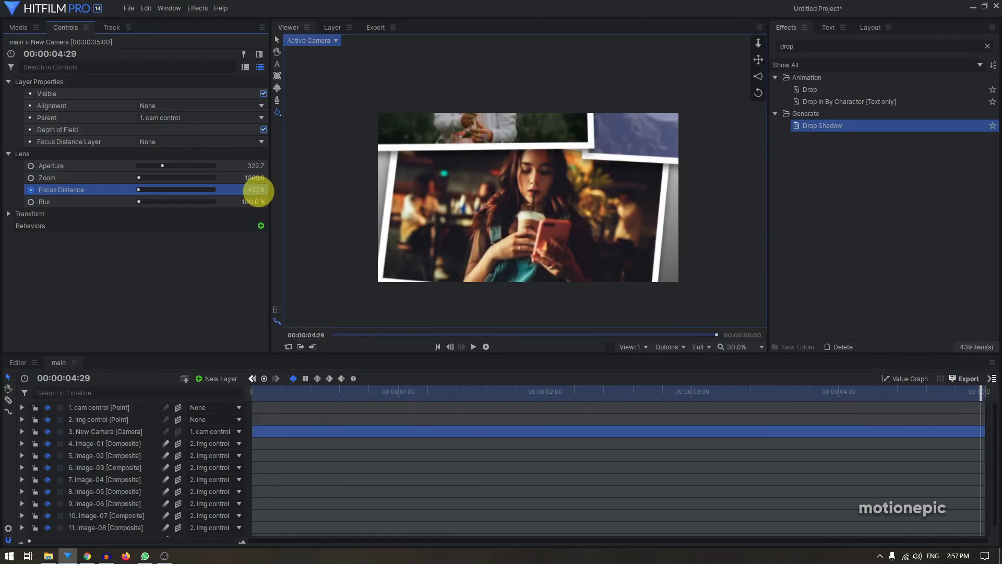
left_click_drag(257, 191, 258, 191)
Step: Examine the coffee photo's sharpness up close with depth of field switched off and on again
key("ctrl+plus")
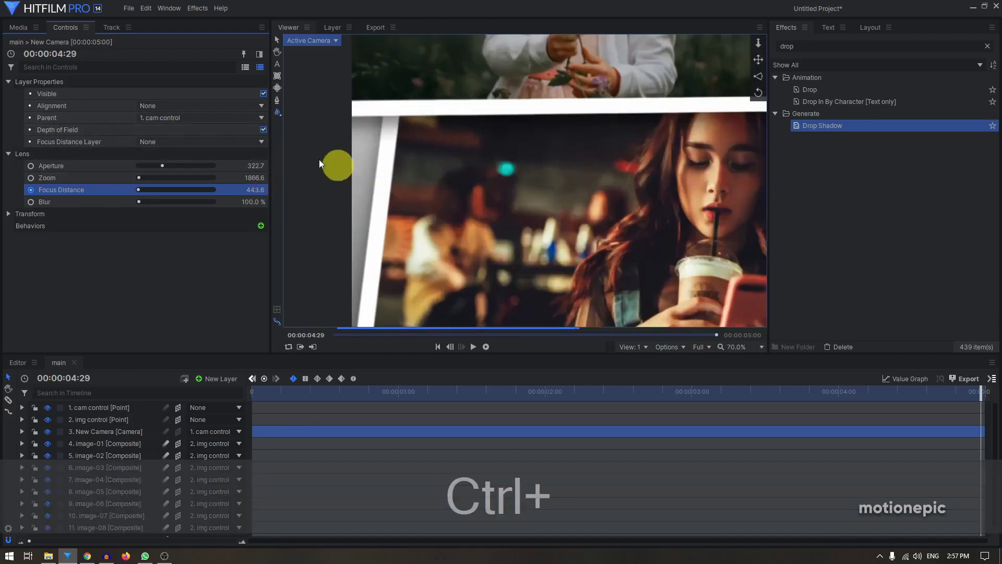
left_click(264, 129)
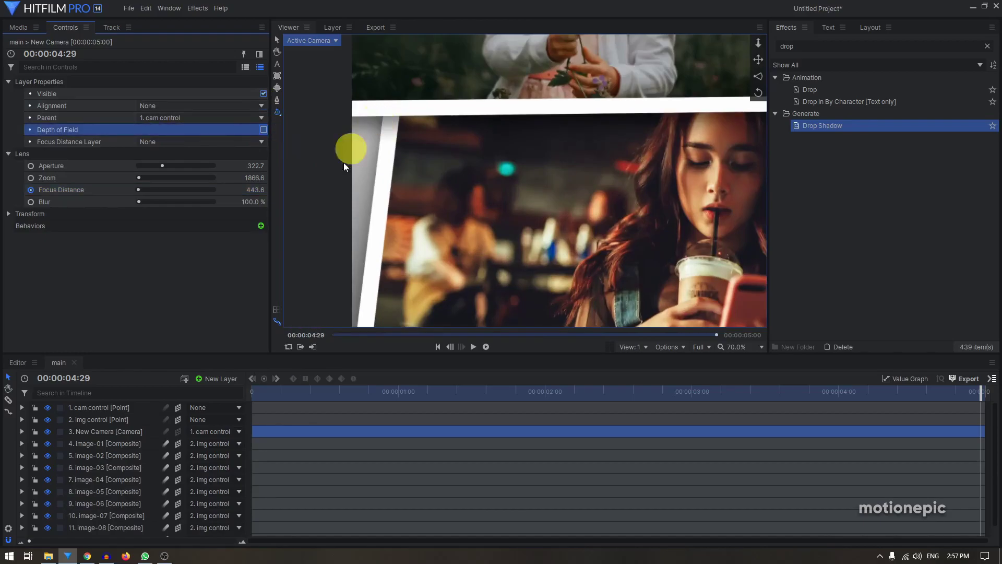
left_click(264, 129)
key("ctrl+minus")
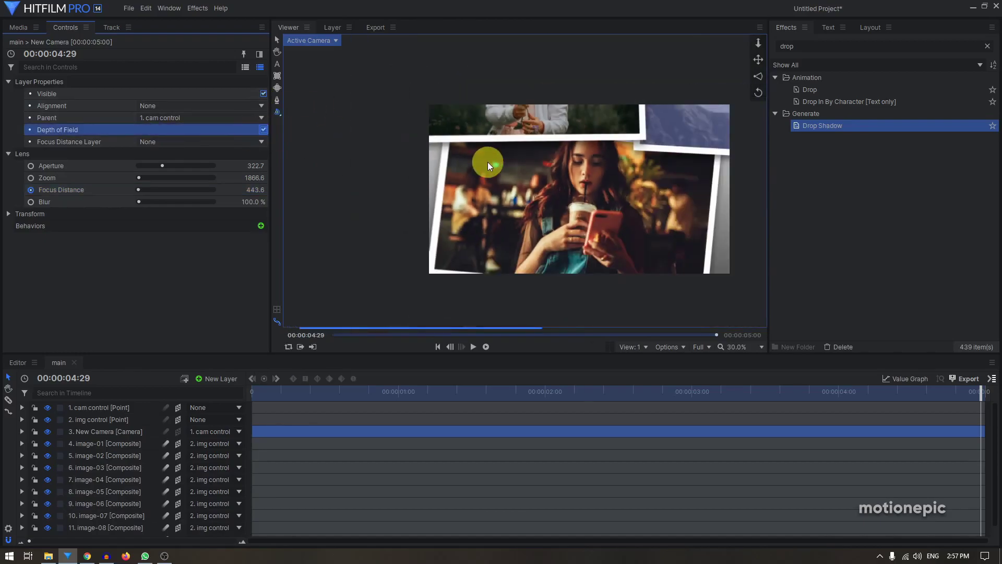
Step: Play the animation from the start to review the focus along the camera move, and return to the first frame
left_click_drag(262, 388, 239, 408)
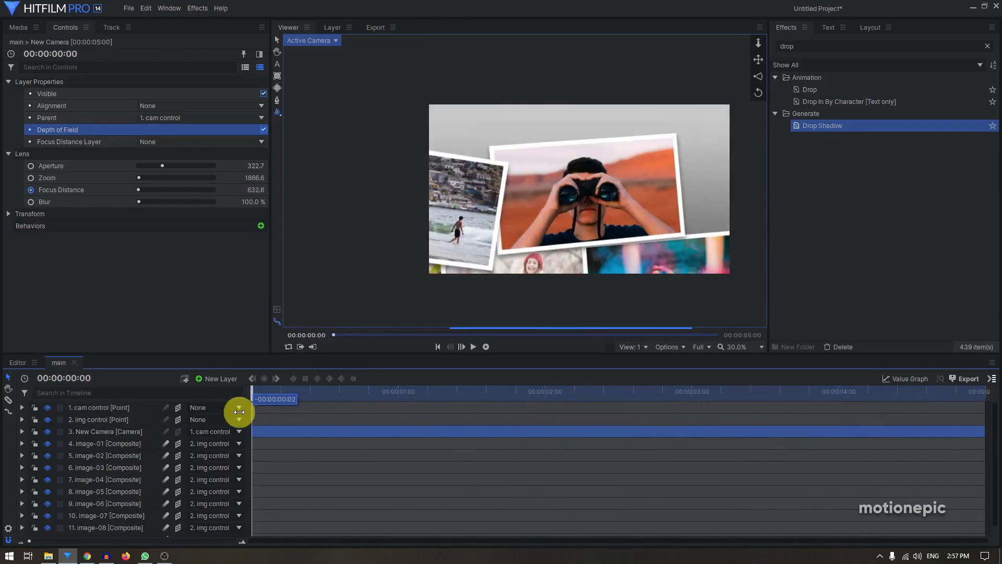
key("space")
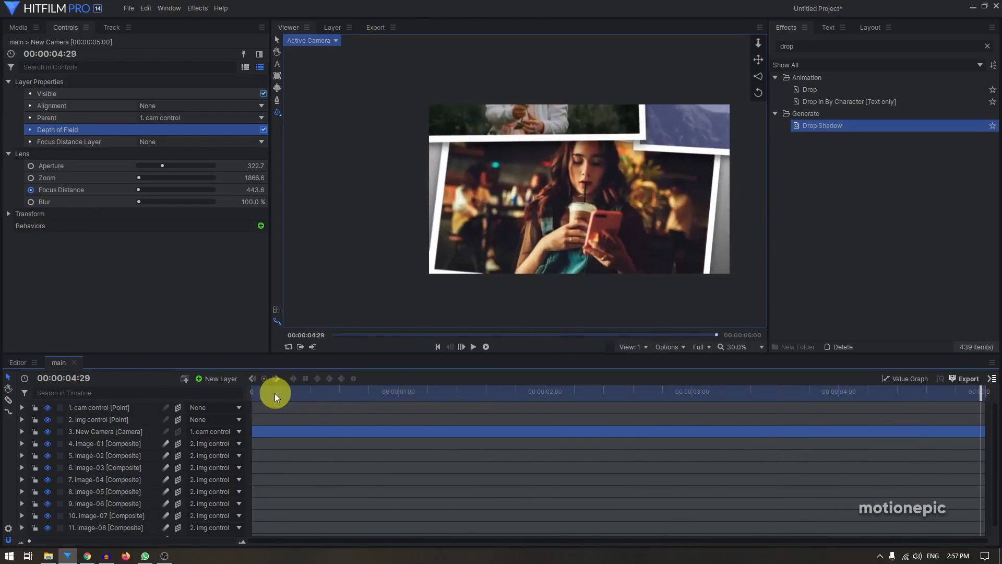
left_click(253, 394)
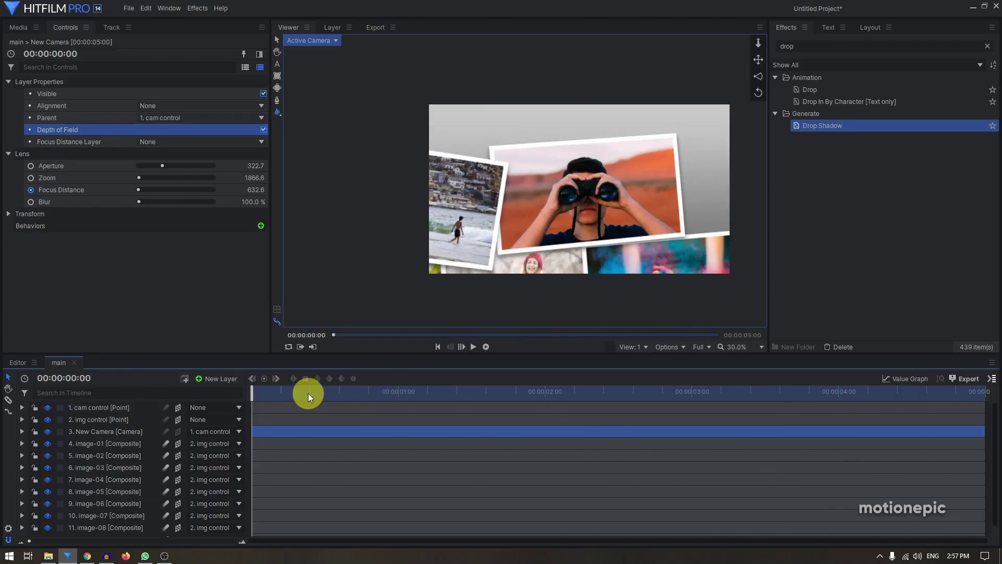